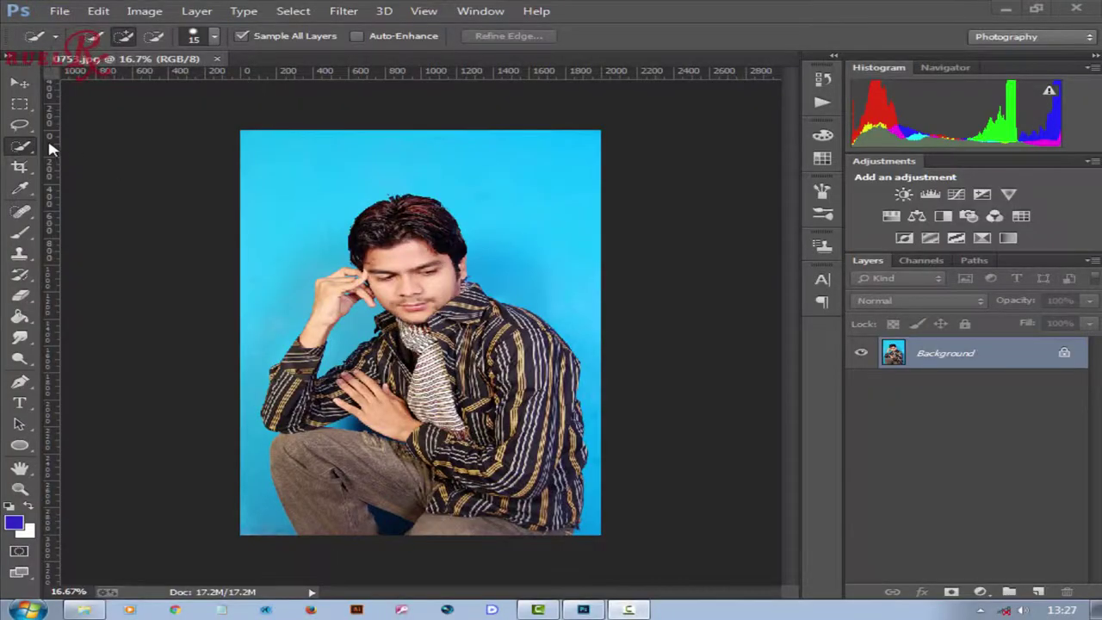
Switch from the selection tool group to the Quick Selection Tool.
right_click(25, 146)
click(119, 148)
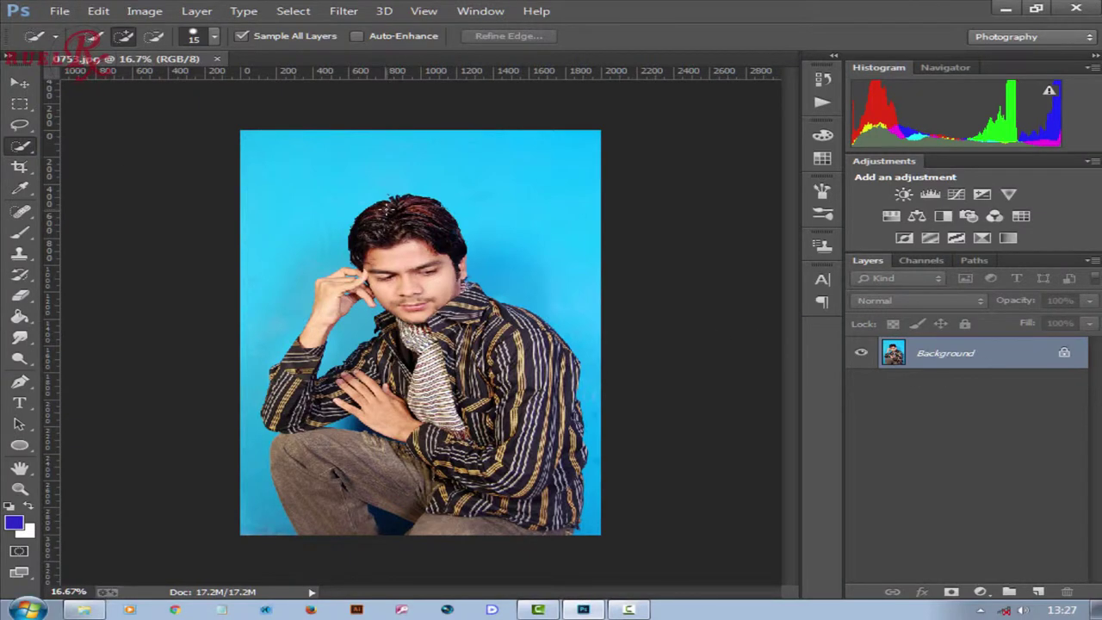
Quick-select the man's head, body, raised arm and left leg.
mouse_move(378, 258)
mouse_down()
mouse_move(456, 284)
mouse_move(517, 516)
mouse_move(542, 396)
mouse_up()
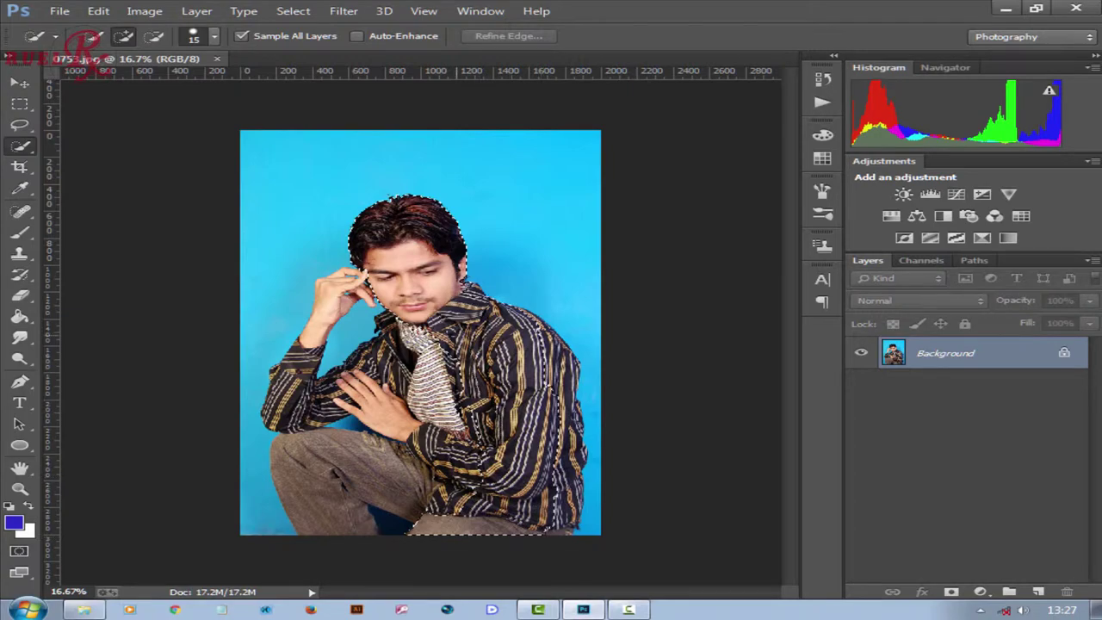
drag(344, 310, 301, 398)
scroll(297, 258, up, 2)
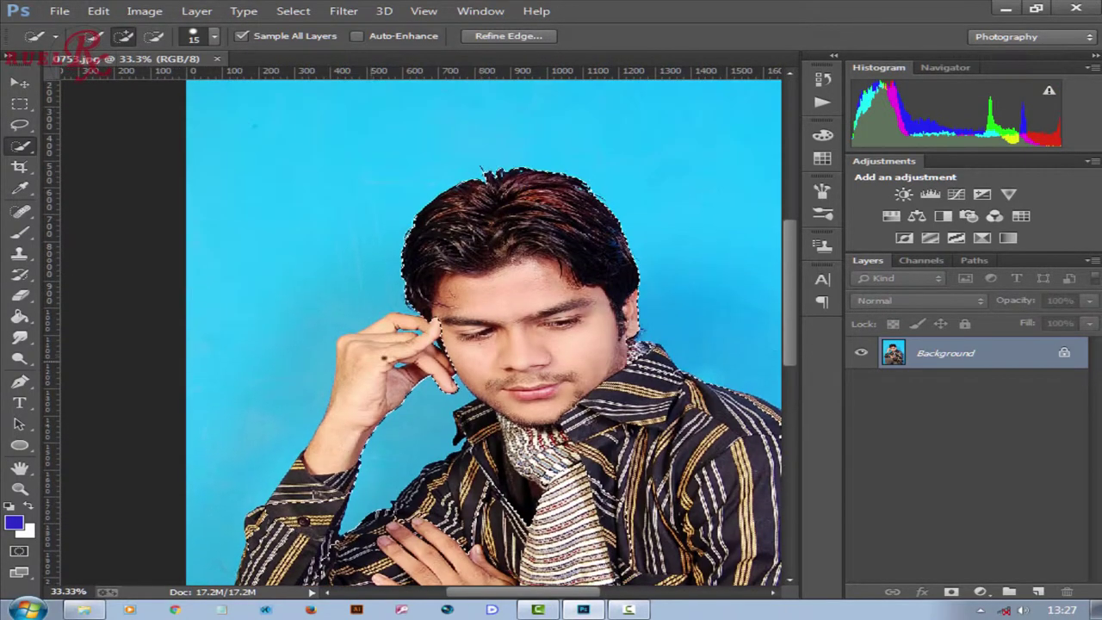
scroll(482, 331, down, 1)
scroll(482, 332, down, 2)
scroll(482, 332, down, 3)
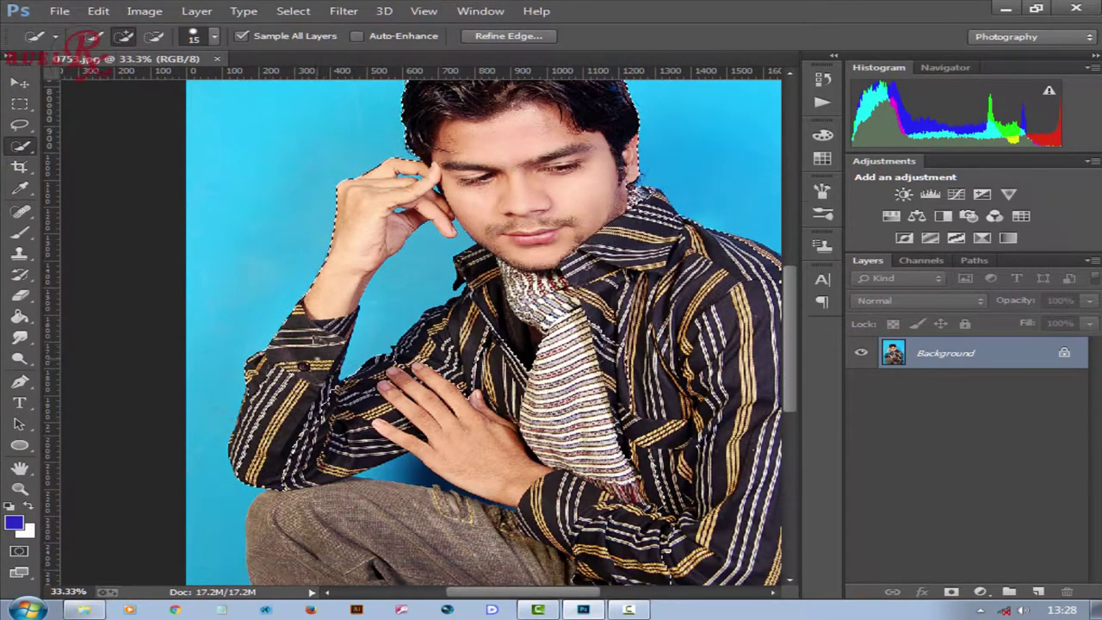
scroll(482, 332, down, 2)
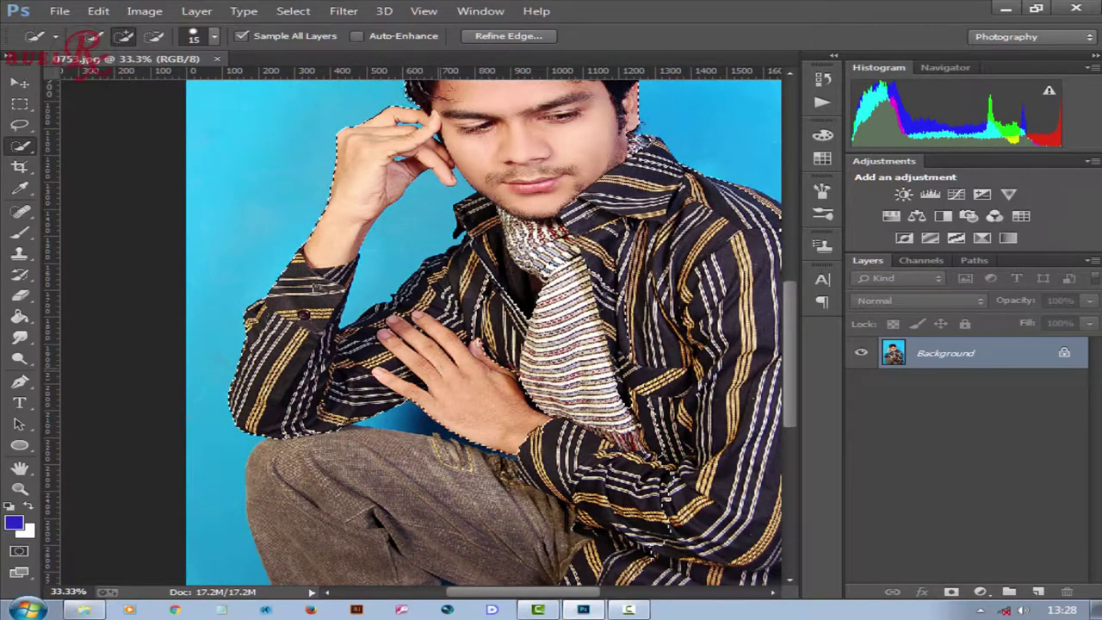
scroll(571, 443, down, 5)
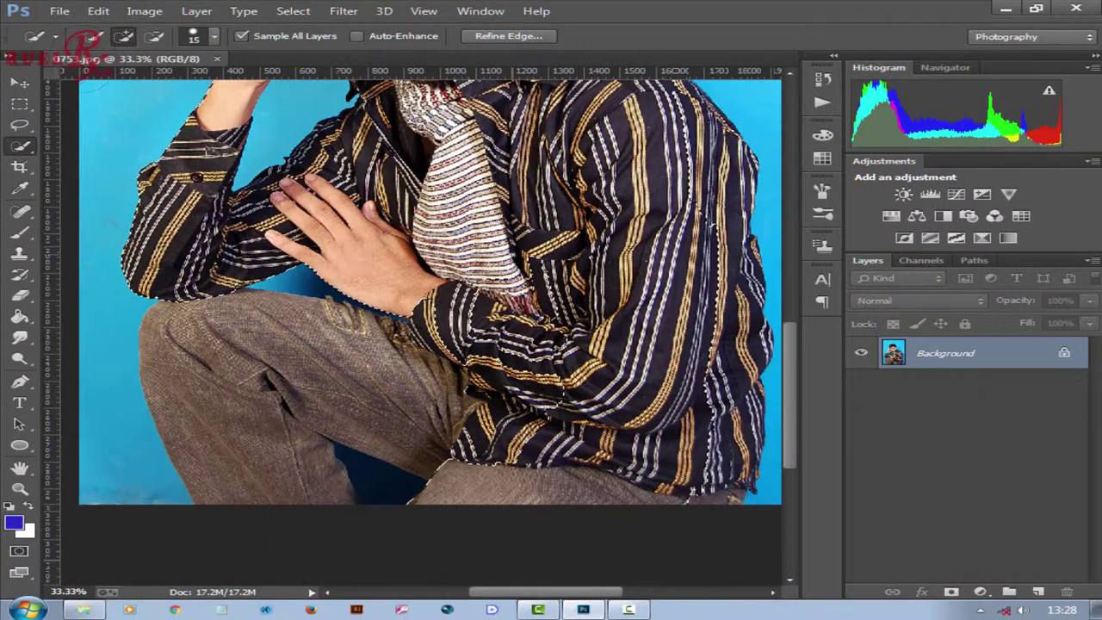
drag(474, 318, 253, 325)
Extend the selection along the shirt's lower right edge and over the full head.
scroll(252, 326, right, 3)
scroll(253, 325, up, 1)
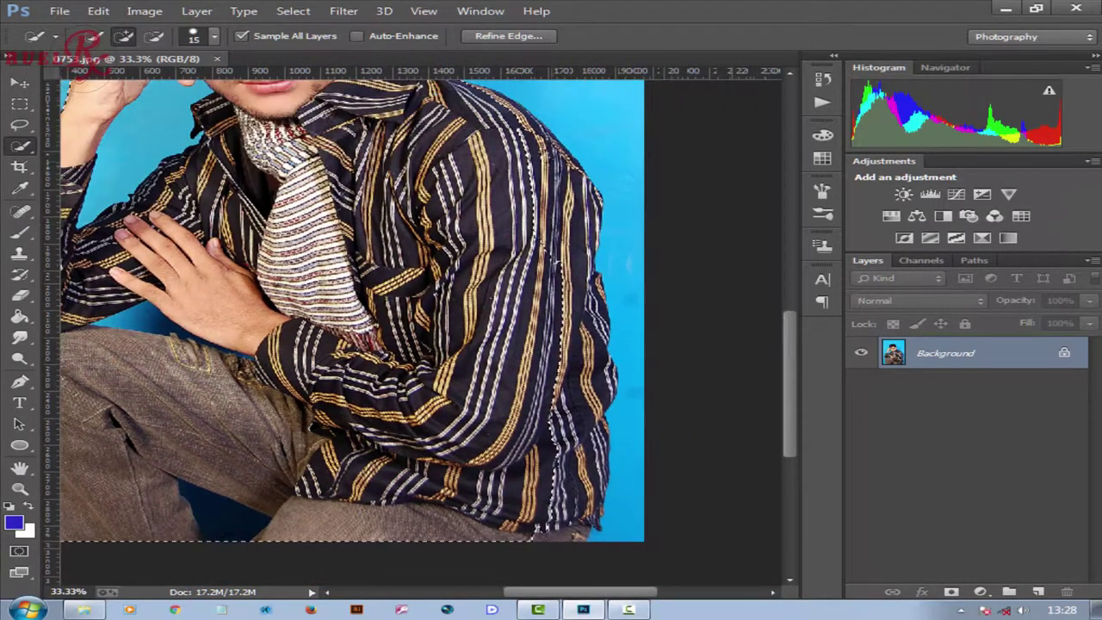
drag(594, 323, 550, 510)
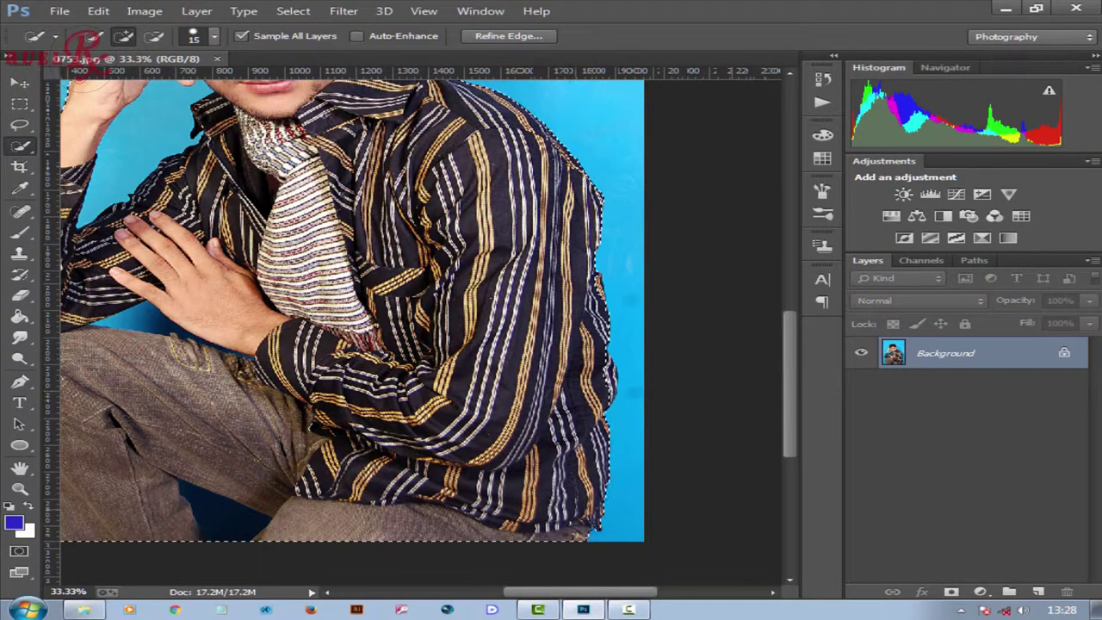
scroll(613, 428, up, 1)
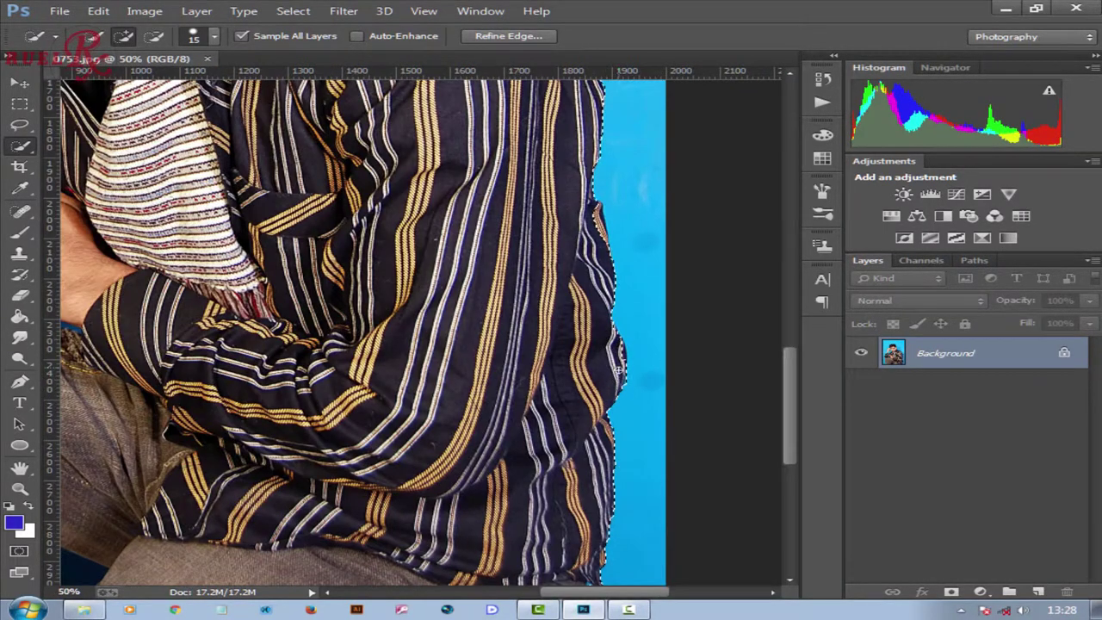
scroll(618, 370, up, 2)
scroll(619, 396, down, 1)
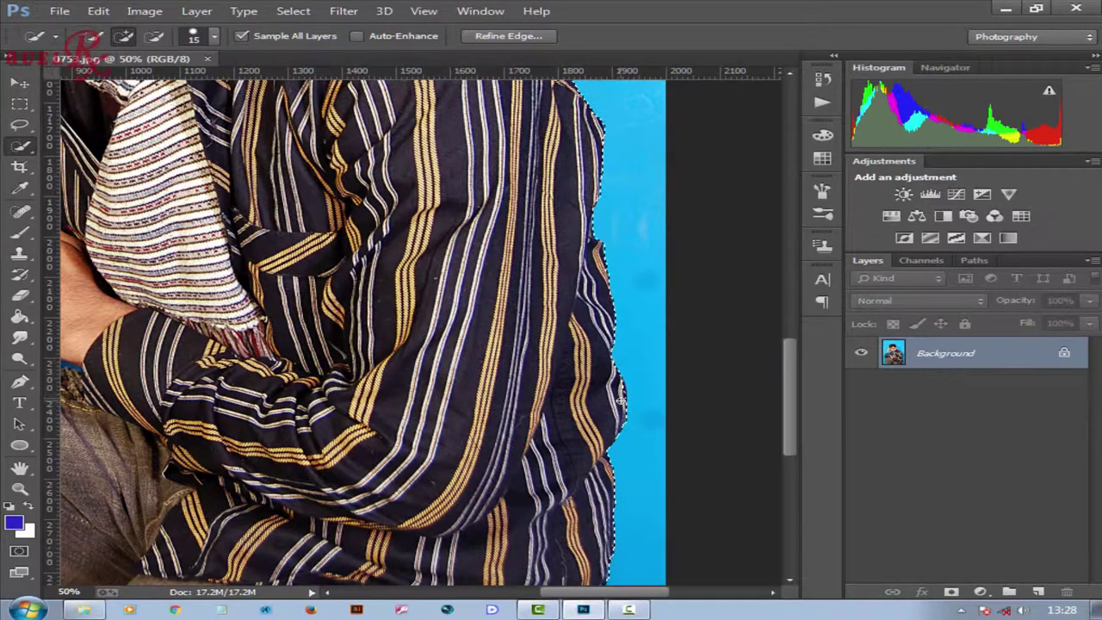
scroll(616, 392, up, 3)
scroll(516, 361, up, 2)
scroll(430, 327, up, 1)
scroll(353, 287, up, 1)
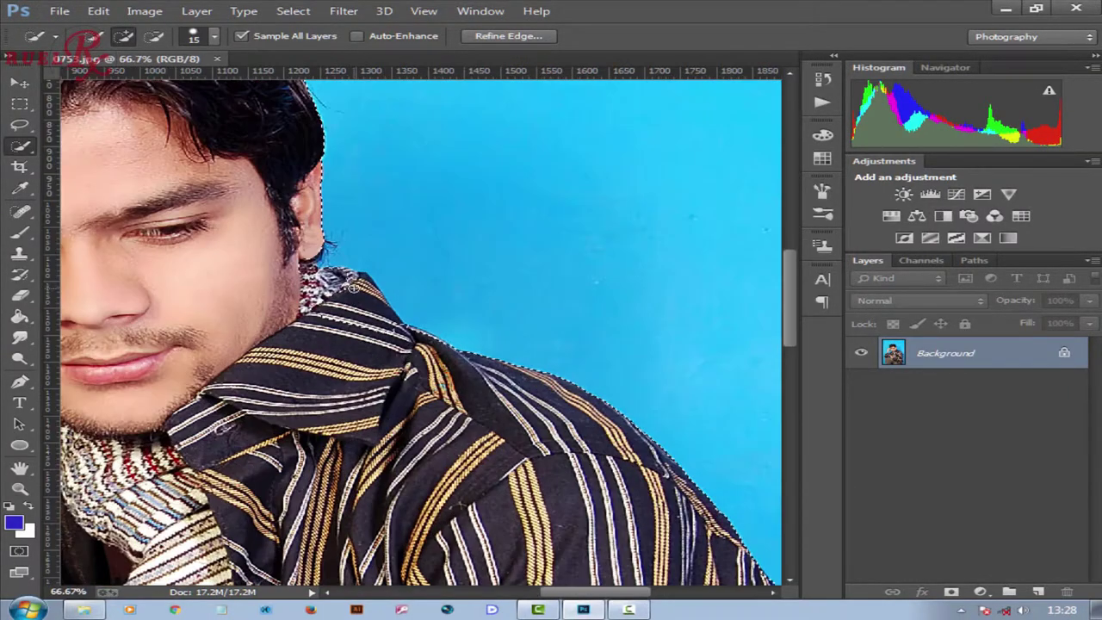
drag(132, 230, 441, 402)
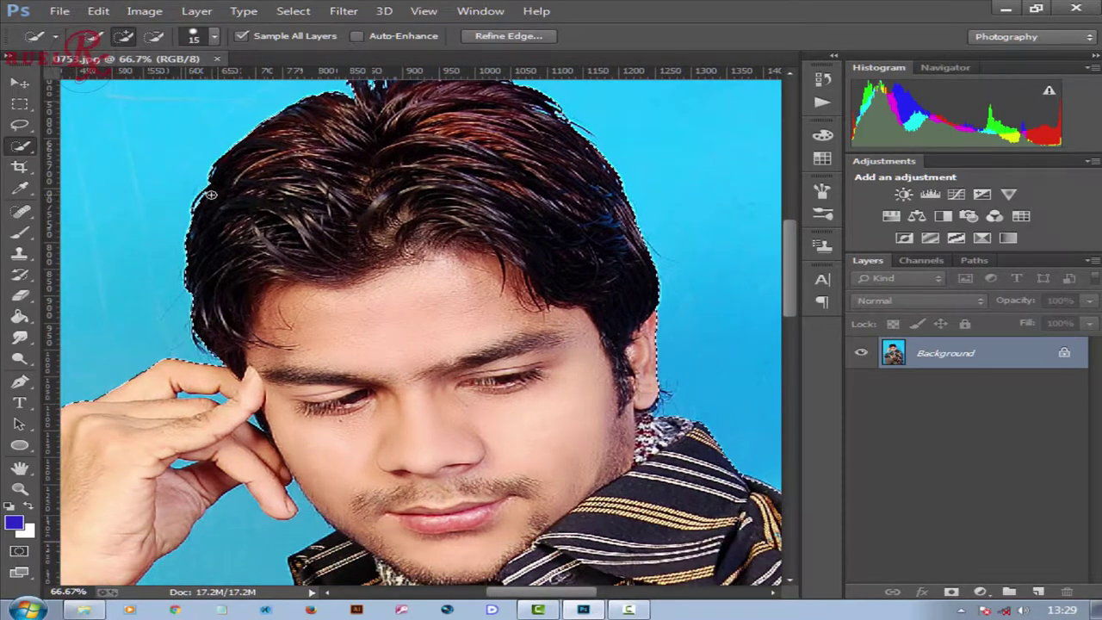
scroll(263, 264, left, 2)
scroll(272, 391, down, 5)
scroll(272, 392, down, 5)
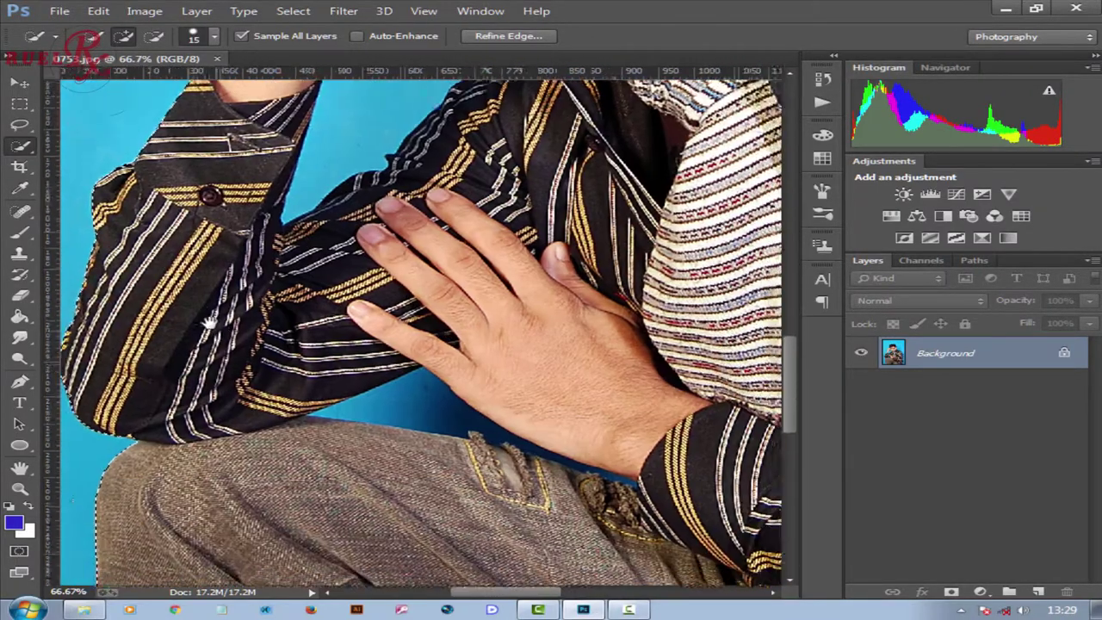
scroll(362, 447, right, 1)
scroll(463, 506, down, 5)
Subtract the dark blue gap between the legs from the selection.
click(153, 36)
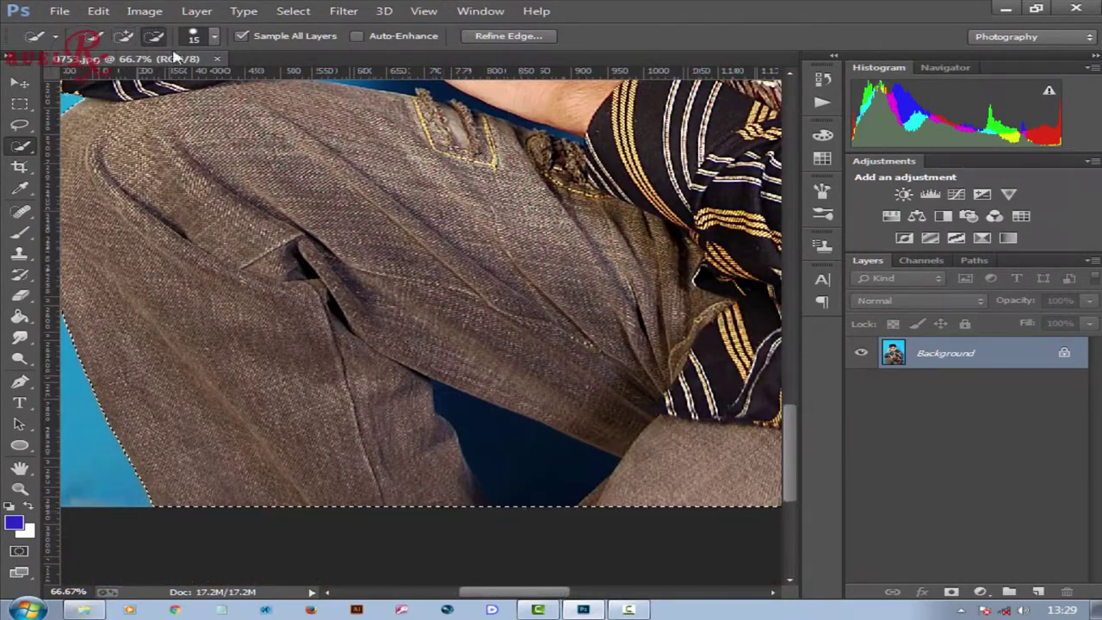
drag(504, 509, 502, 472)
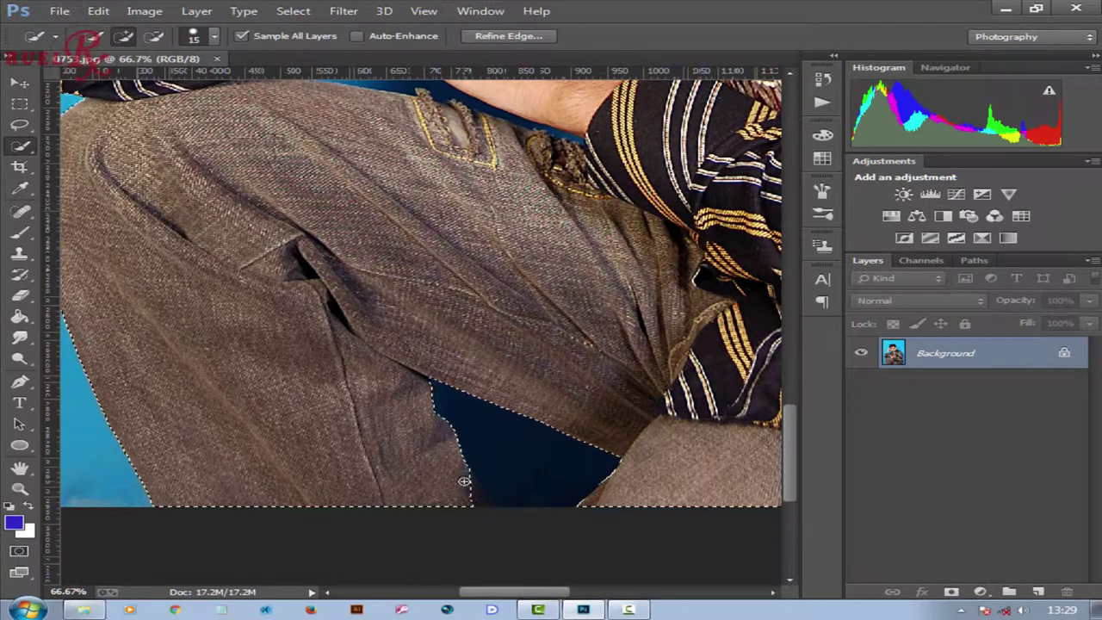
scroll(457, 512, down, 1)
scroll(438, 435, down, 1)
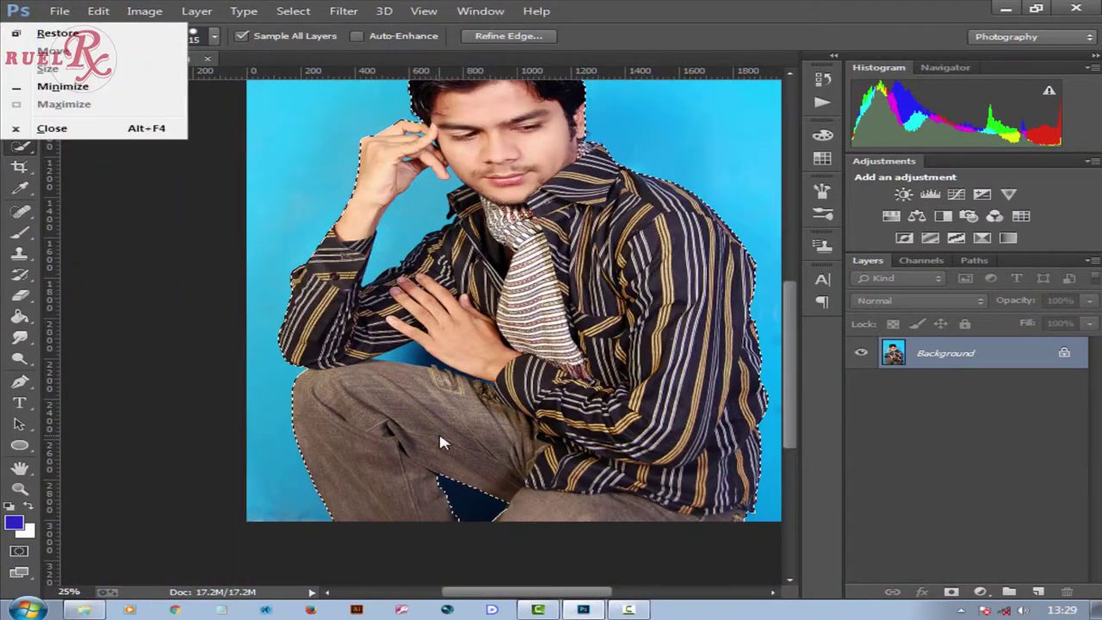
scroll(438, 434, down, 1)
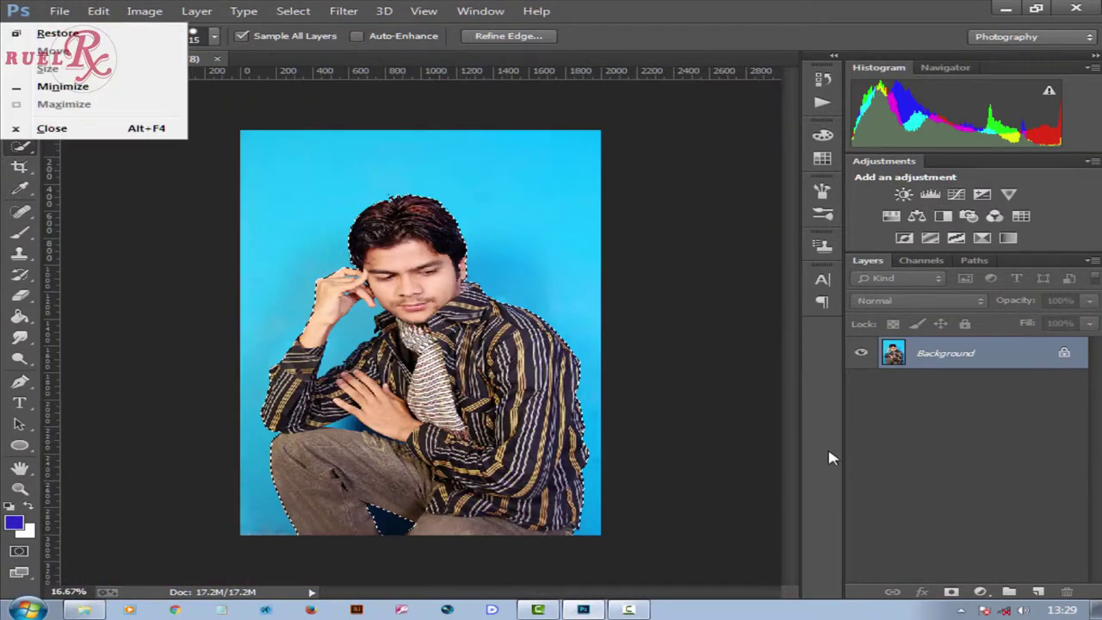
Add a layer mask on Layer 0 hiding the blue background, then pick the Pen Tool.
click(950, 593)
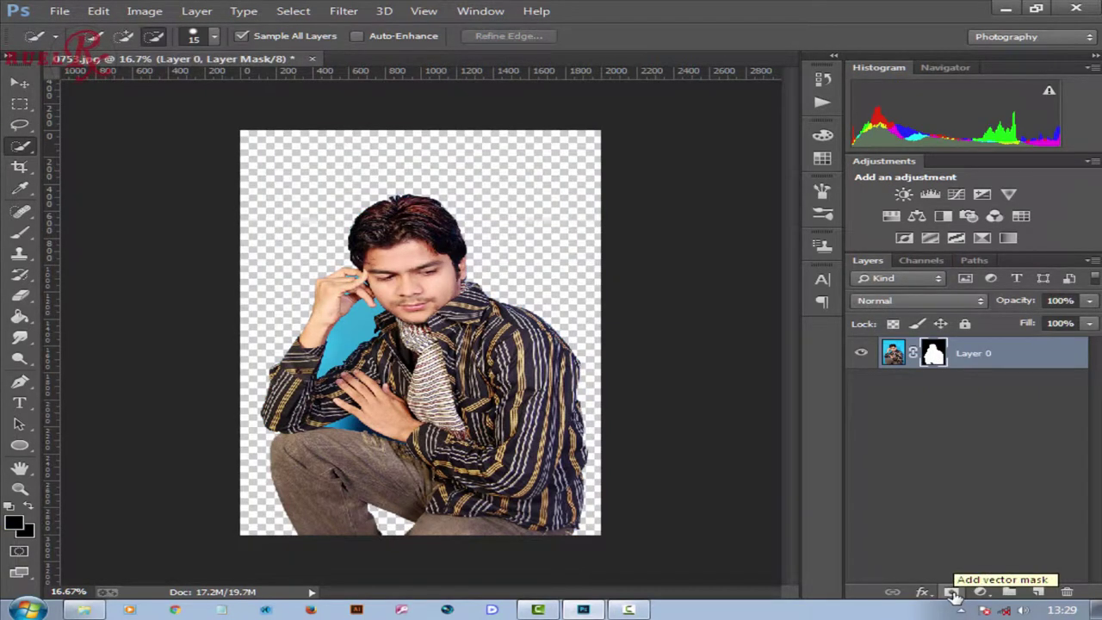
click(25, 394)
scroll(456, 443, up, 5)
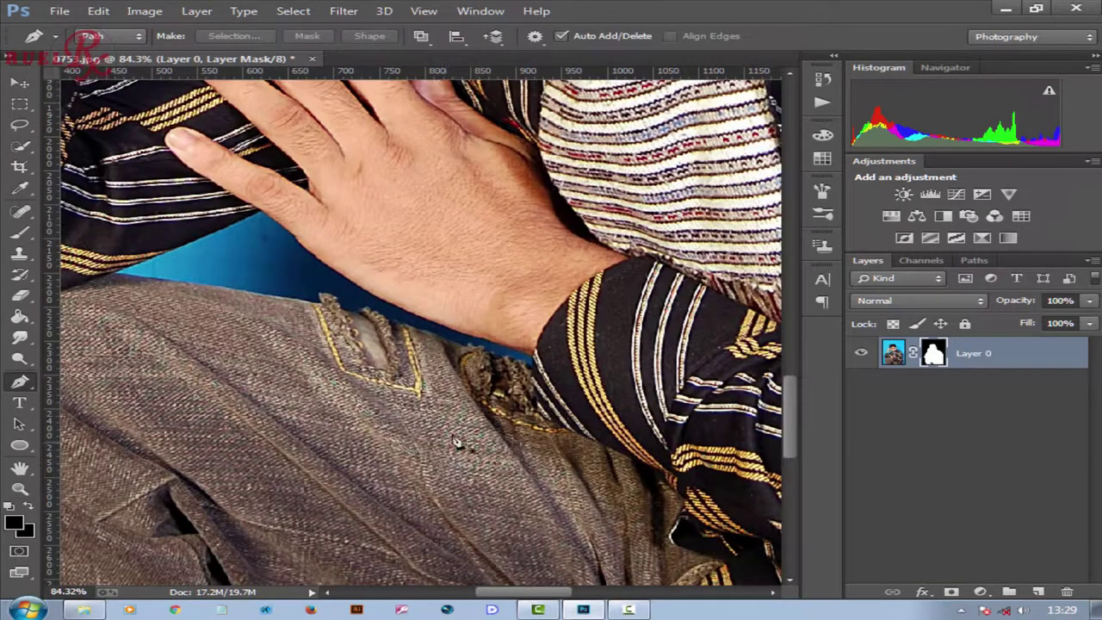
scroll(533, 370, up, 1)
Place pen anchors along the trouser, jacket and hand edges around the blue gap.
click(532, 372)
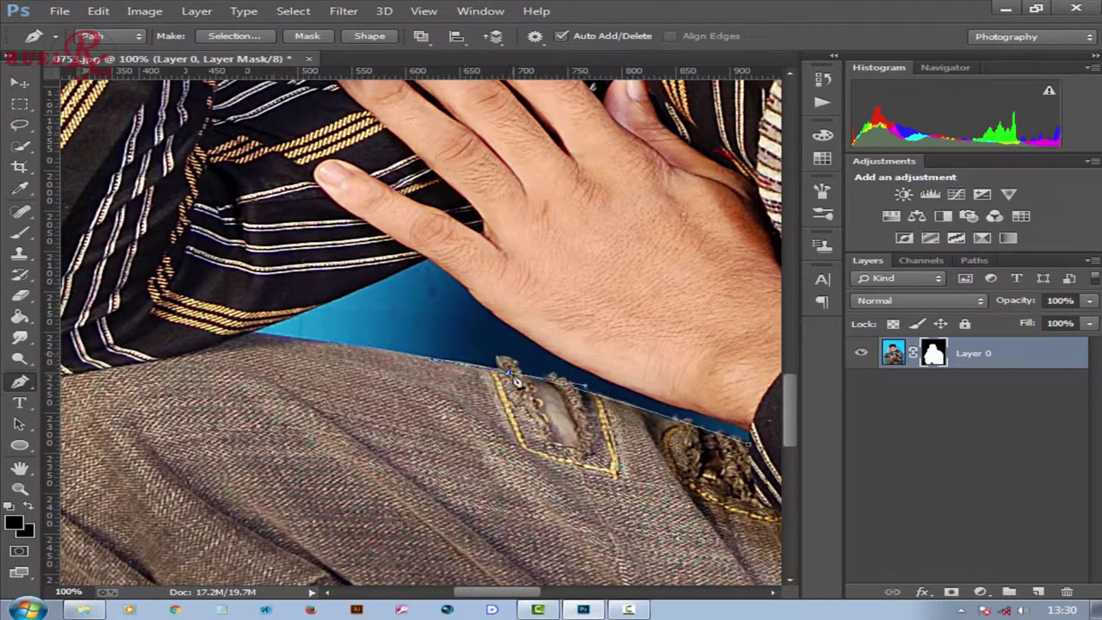
click(258, 335)
click(439, 256)
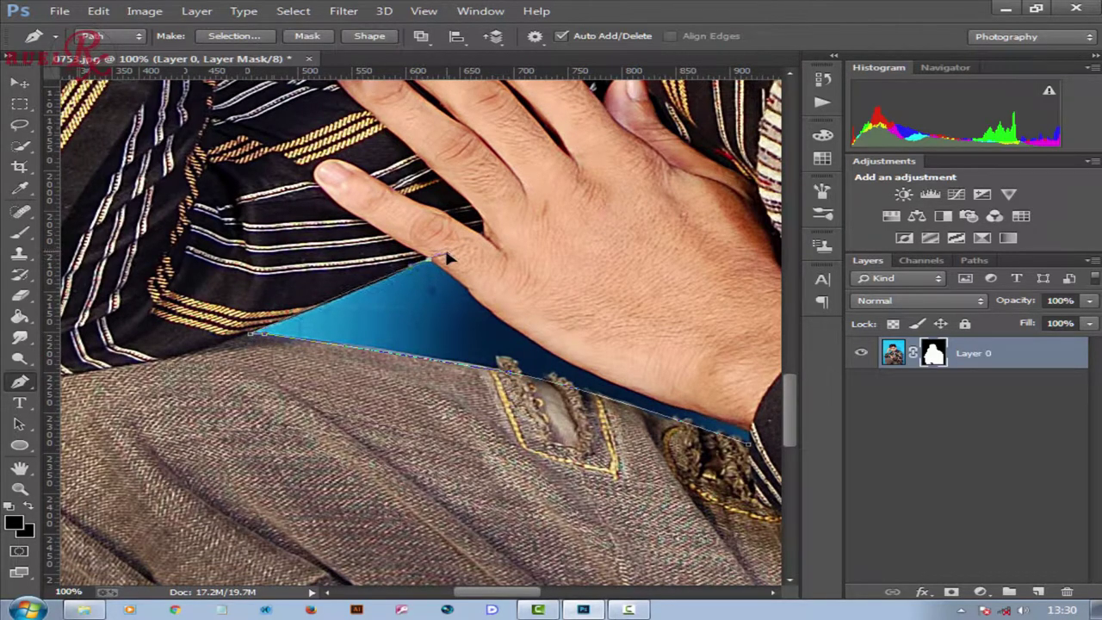
mouse_move(474, 341)
mouse_down()
mouse_move(285, 285)
mouse_move(209, 328)
mouse_up()
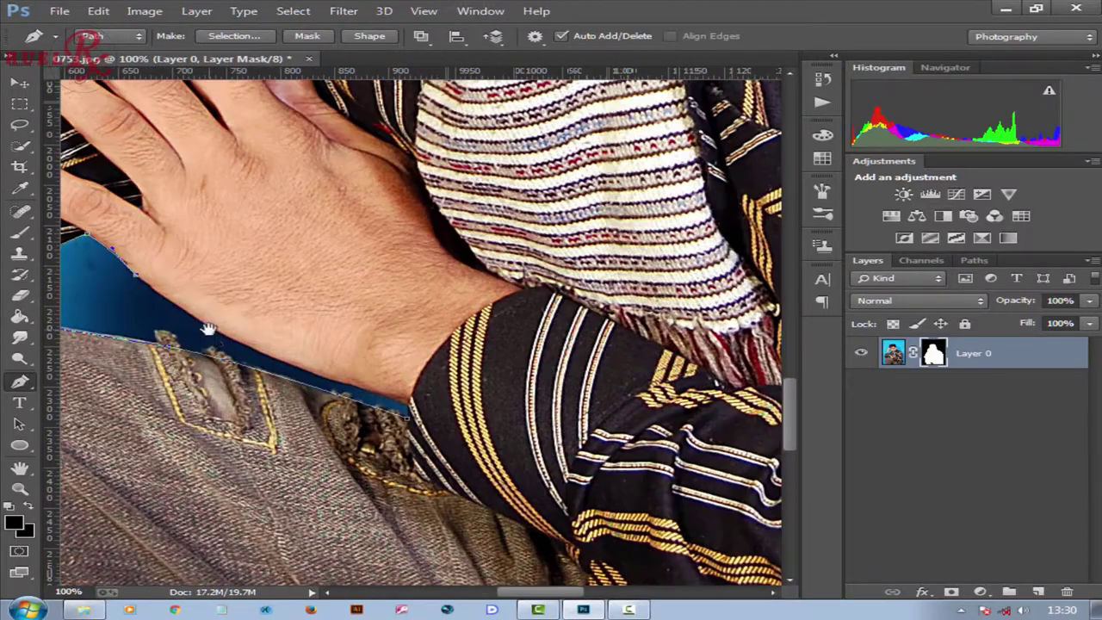
click(242, 347)
drag(316, 379, 260, 327)
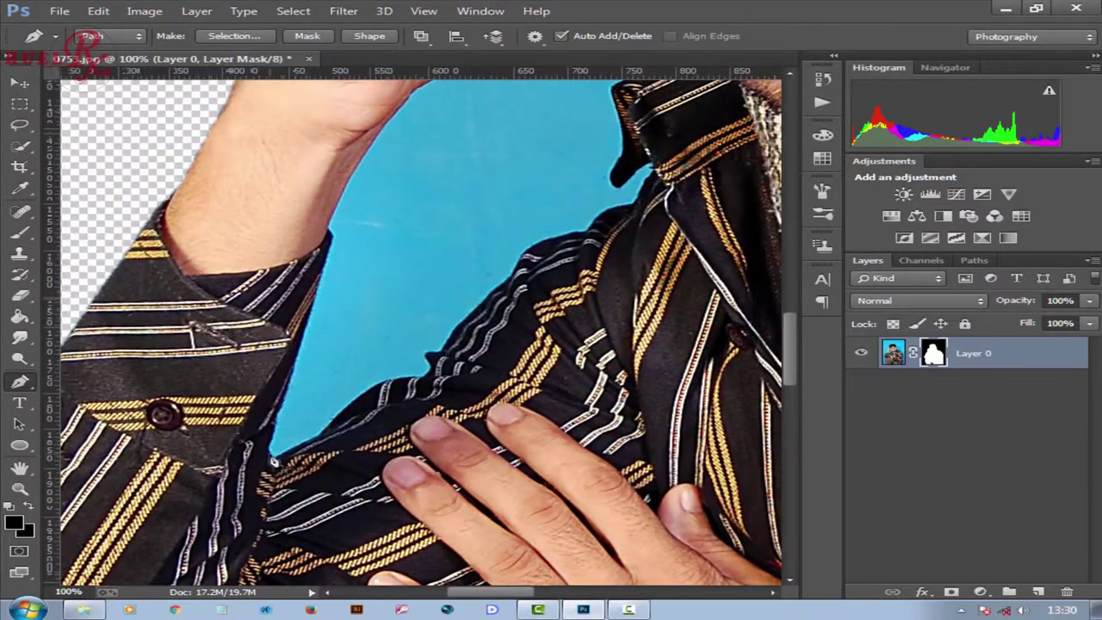
Add curved anchors along the shirt edge and collar, undoing the last path step.
drag(395, 382, 425, 390)
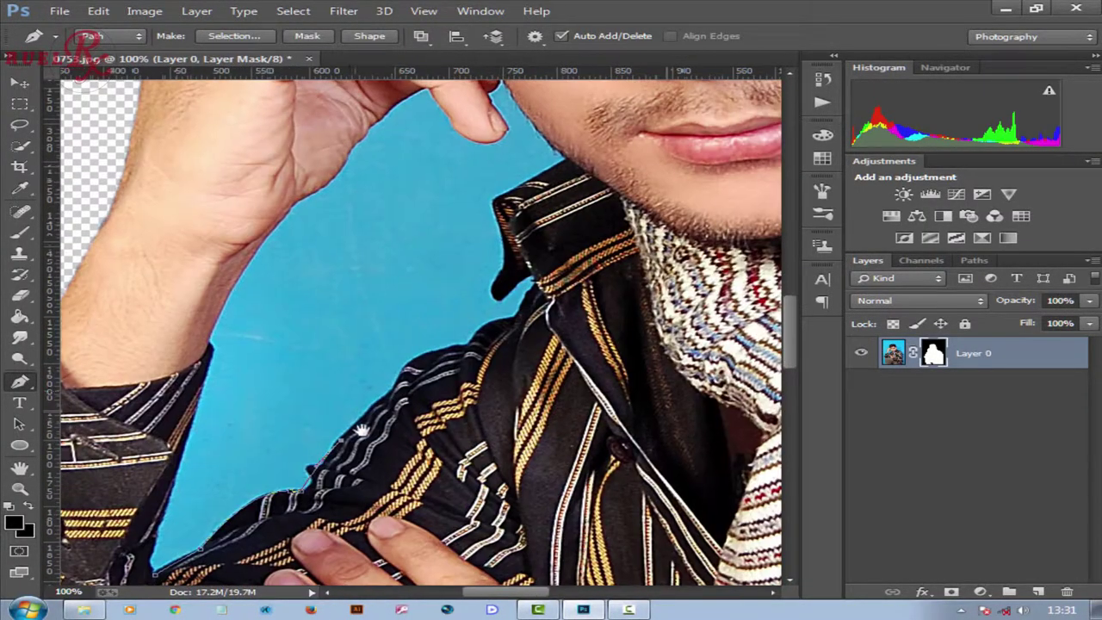
drag(477, 312, 366, 426)
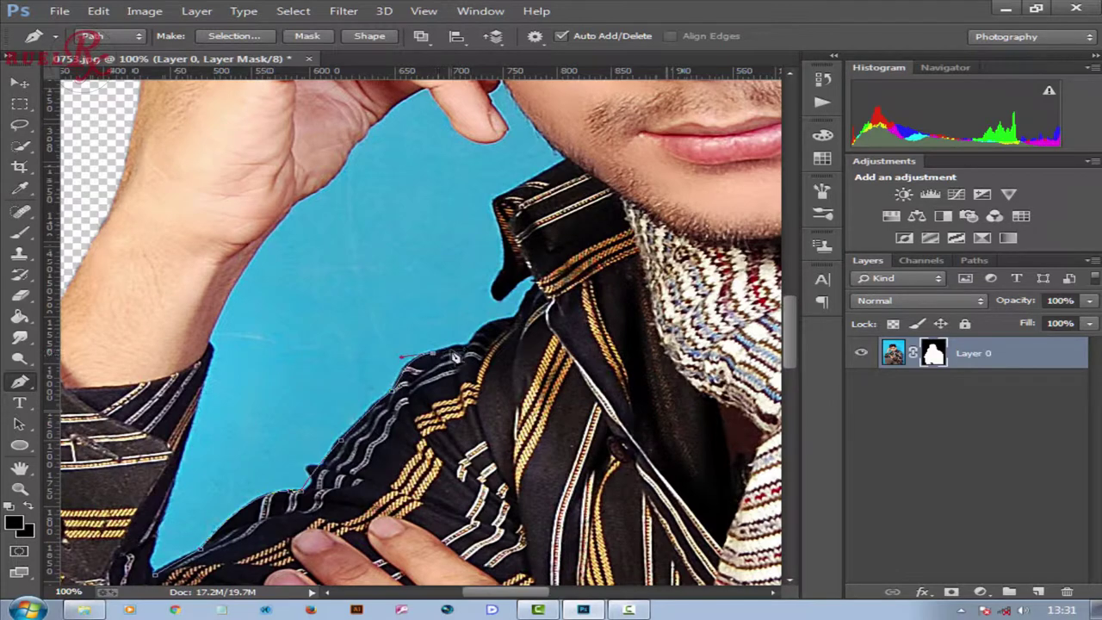
drag(444, 353, 365, 465)
drag(406, 435, 441, 435)
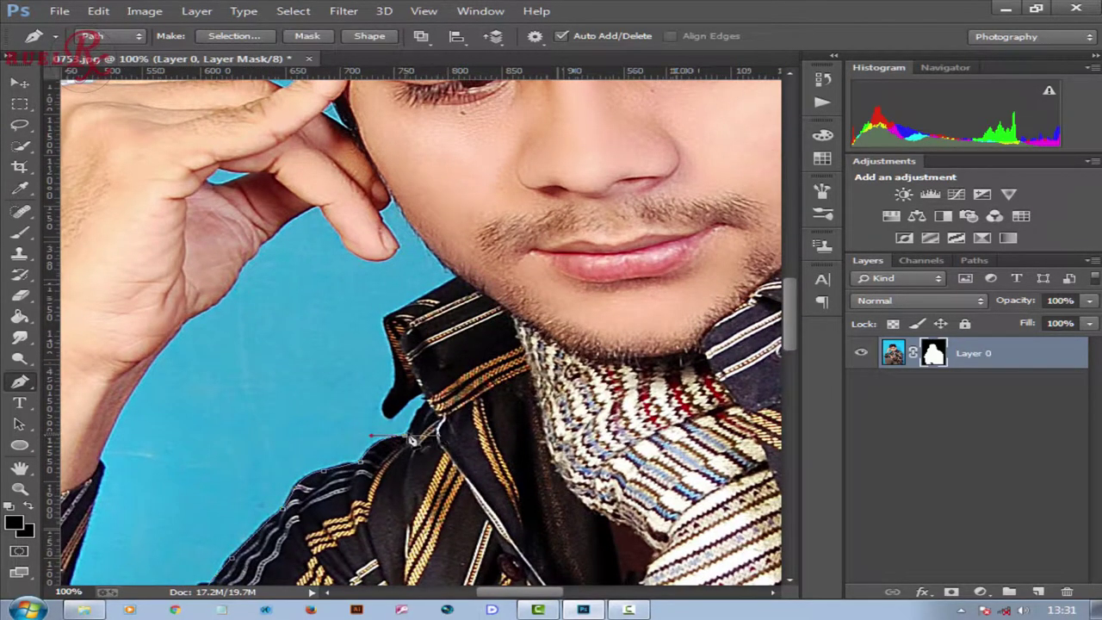
click(418, 401)
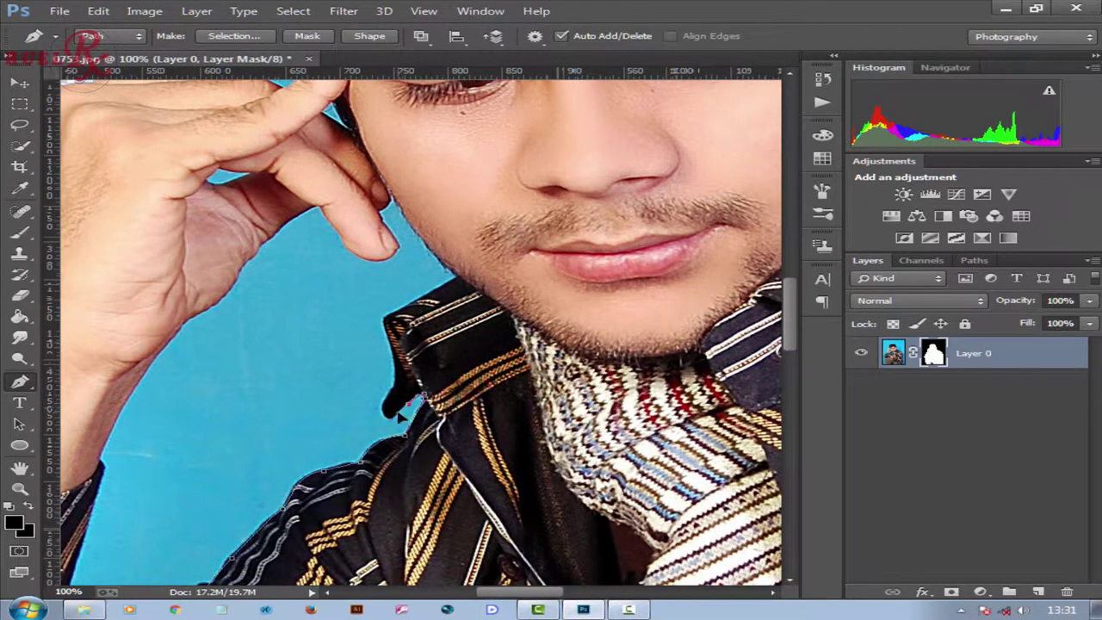
drag(388, 399, 404, 379)
click(392, 332)
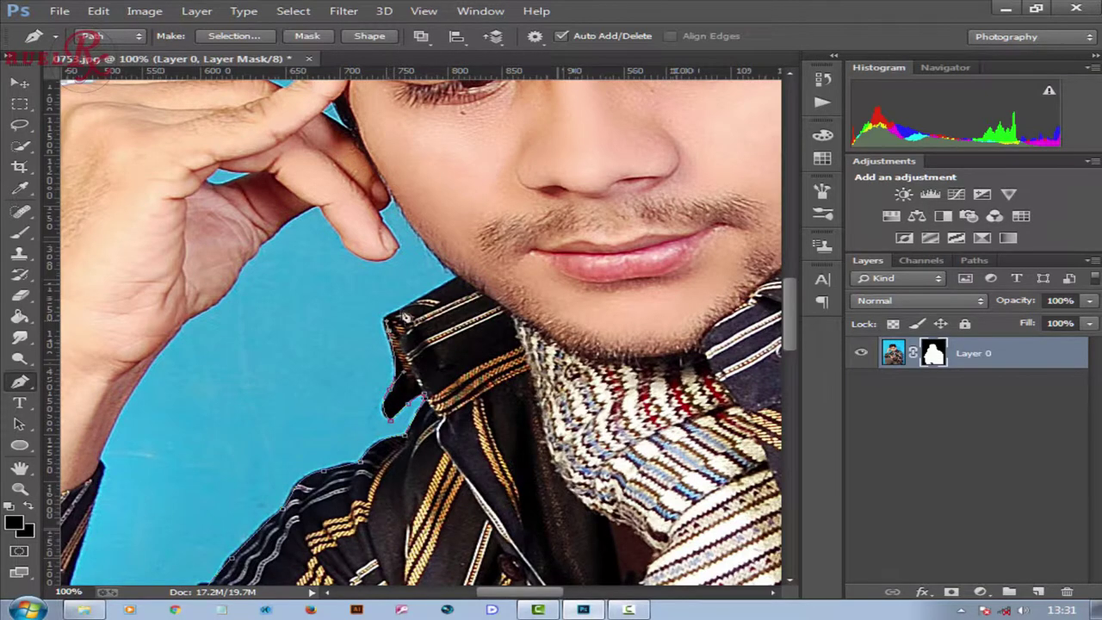
scroll(461, 286, up, 3)
scroll(430, 292, up, 1)
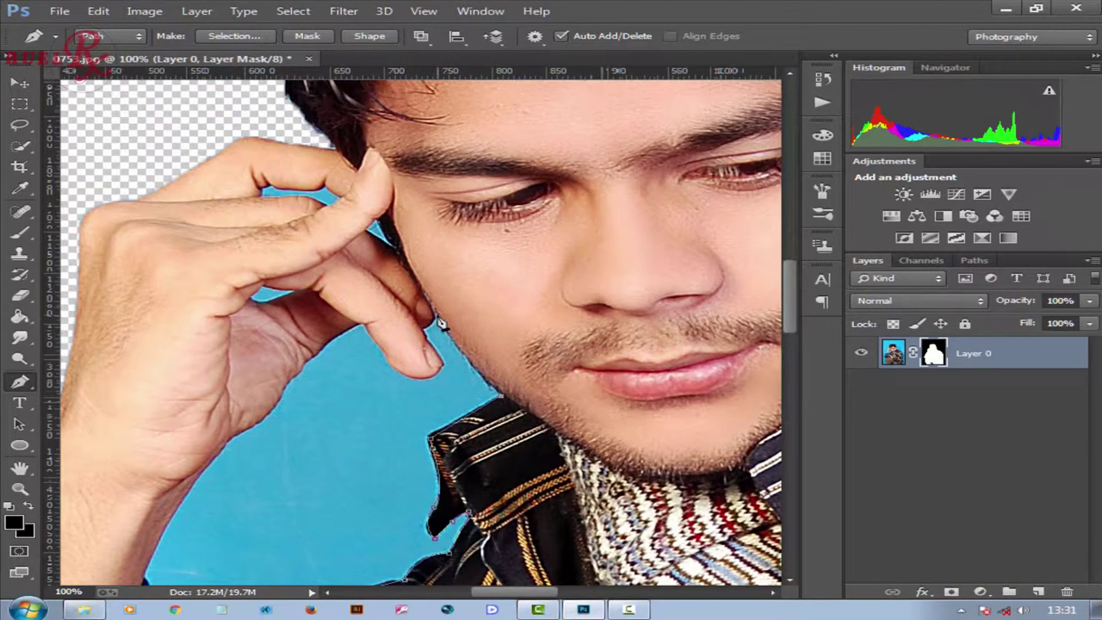
click(98, 10)
click(136, 57)
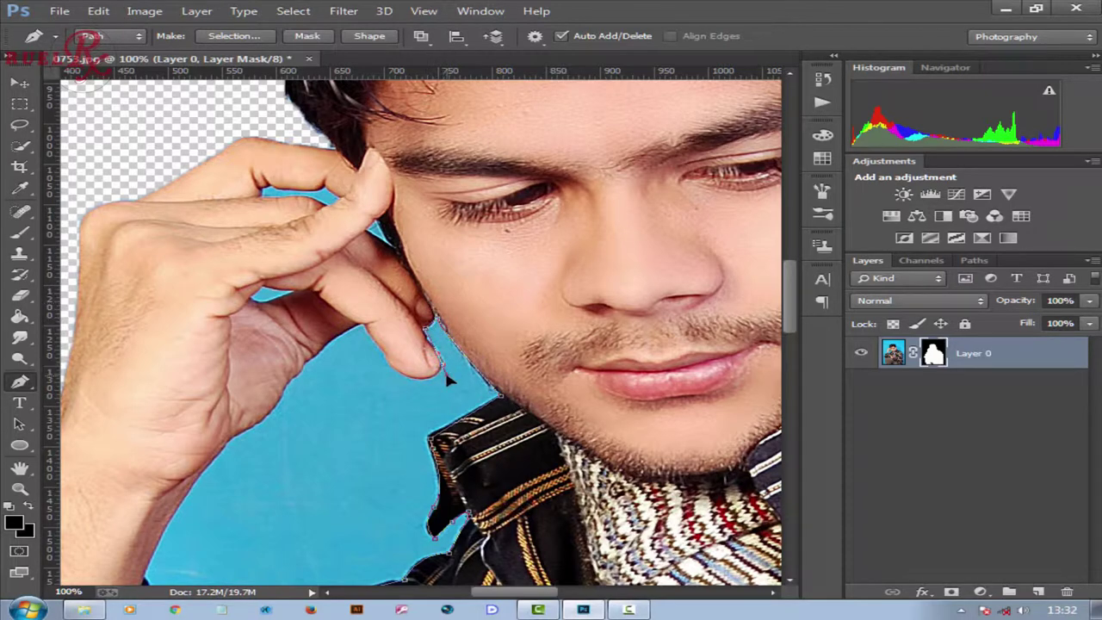
Continue the path along the fingertip underside, palm edge and arm edge.
drag(392, 372, 370, 335)
click(269, 418)
scroll(289, 412, down, 3)
mouse_move(285, 405)
mouse_down()
mouse_move(248, 477)
mouse_move(273, 484)
mouse_up()
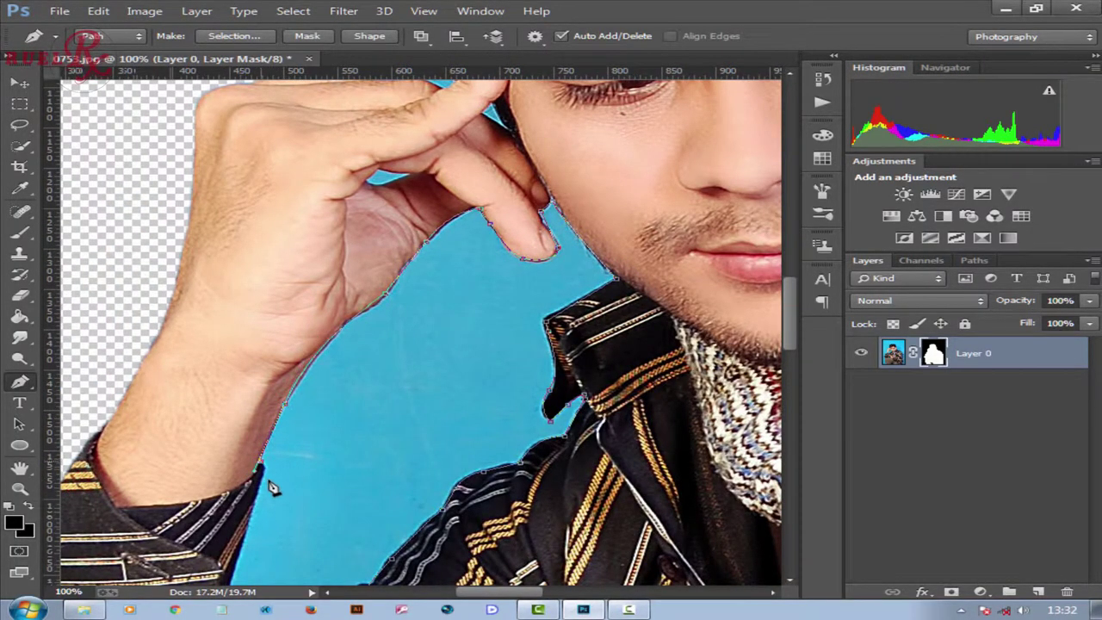
scroll(258, 448, down, 3)
drag(252, 419, 233, 473)
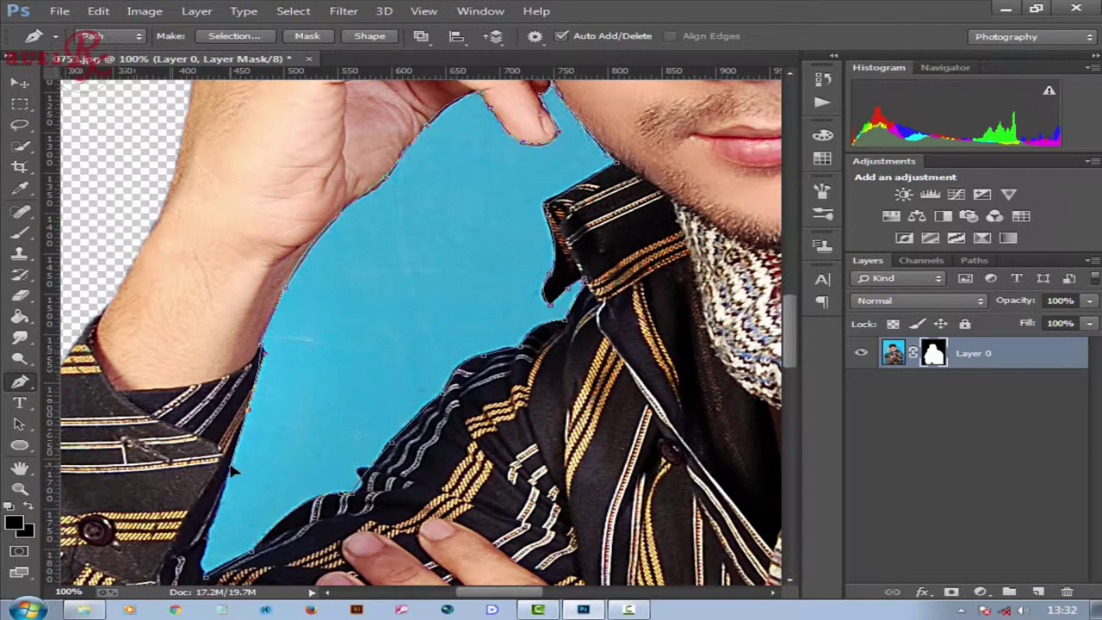
scroll(234, 472, down, 2)
scroll(209, 478, down, 1)
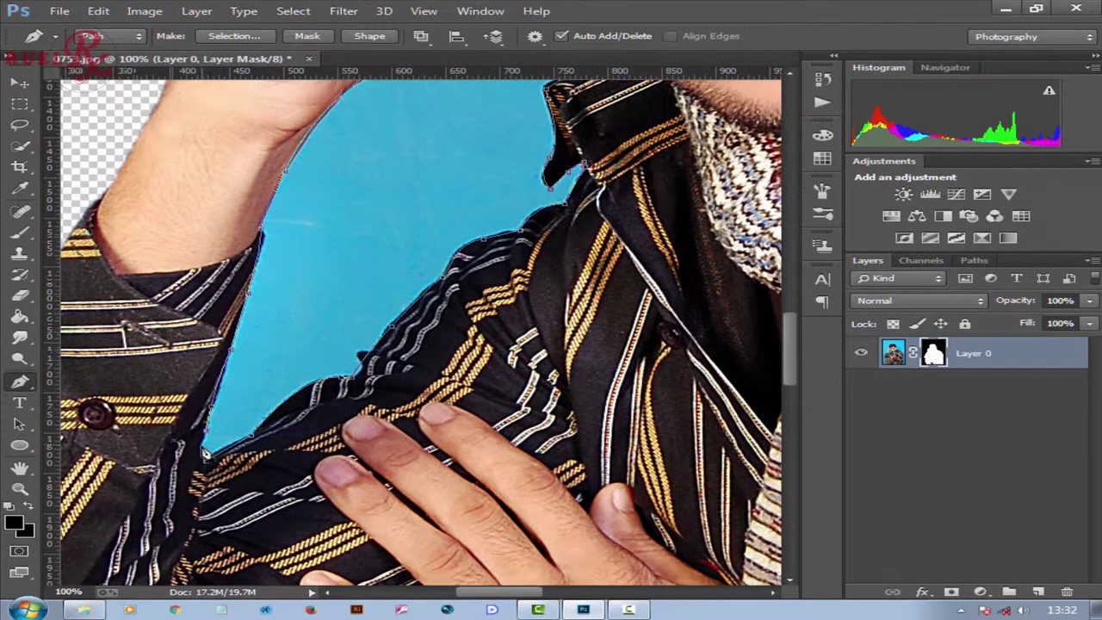
scroll(206, 465, up, 5)
scroll(248, 382, up, 2)
Step backward twice to remove misplaced anchors near the hand's edge.
scroll(248, 381, up, 2)
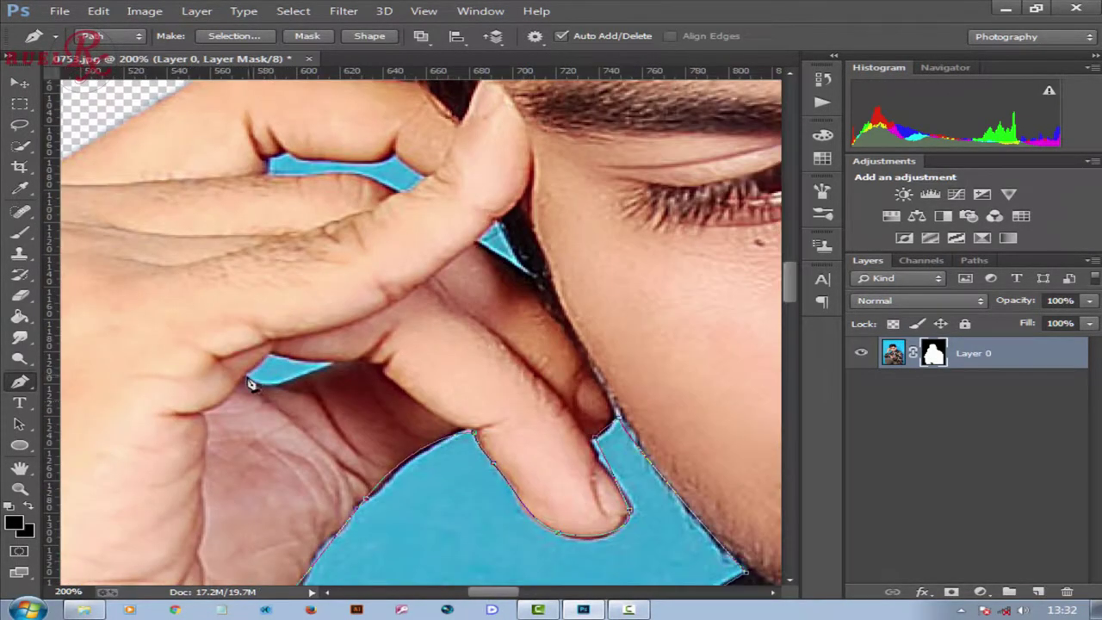
click(245, 379)
scroll(269, 367, down, 5)
scroll(215, 473, down, 5)
click(99, 10)
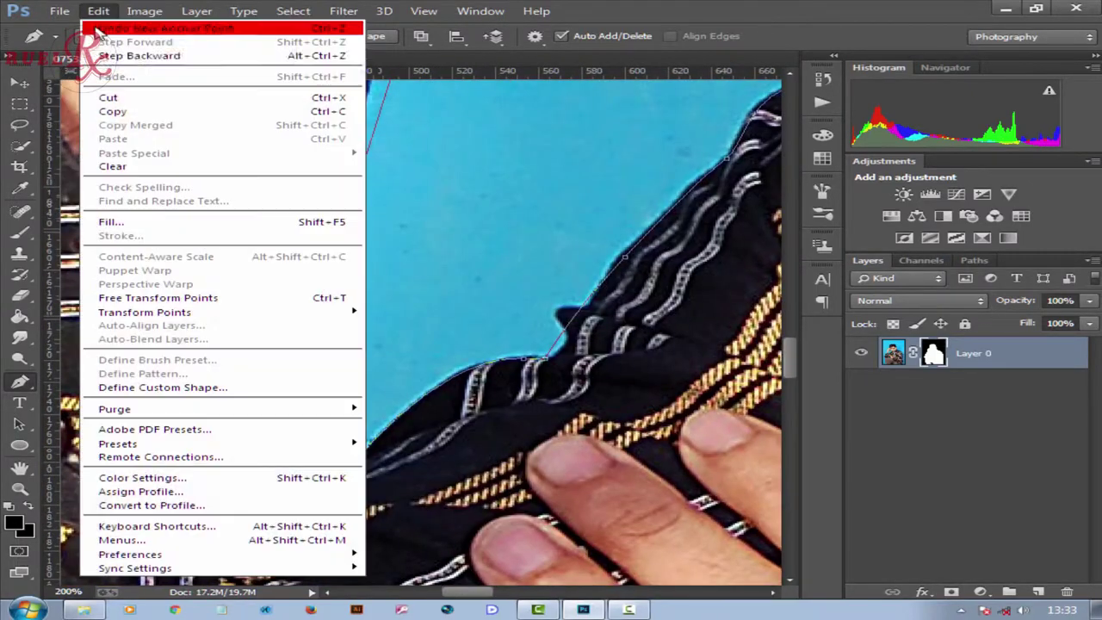
click(112, 59)
click(98, 10)
click(112, 49)
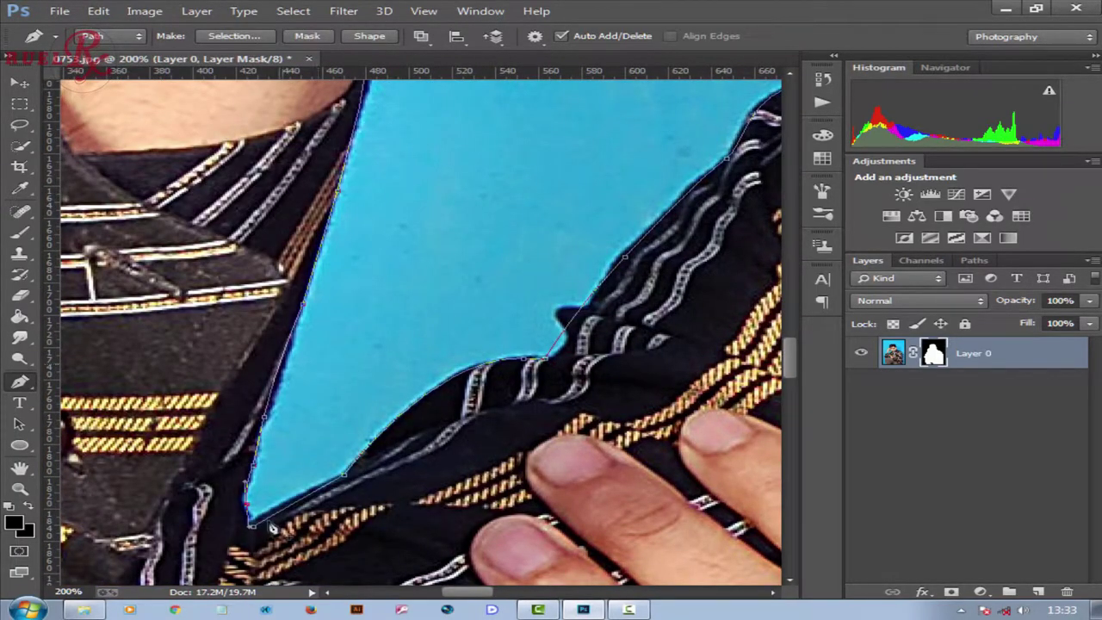
scroll(381, 300, up, 5)
scroll(381, 300, up, 5)
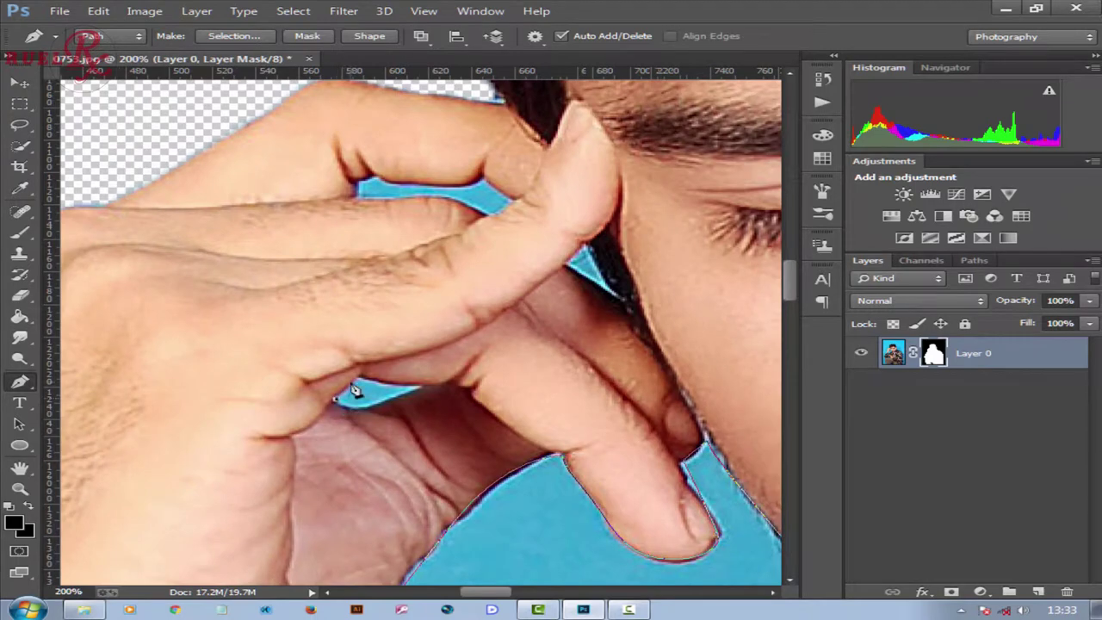
Trace anchors around the blue gap between the fingers and close the path.
click(422, 388)
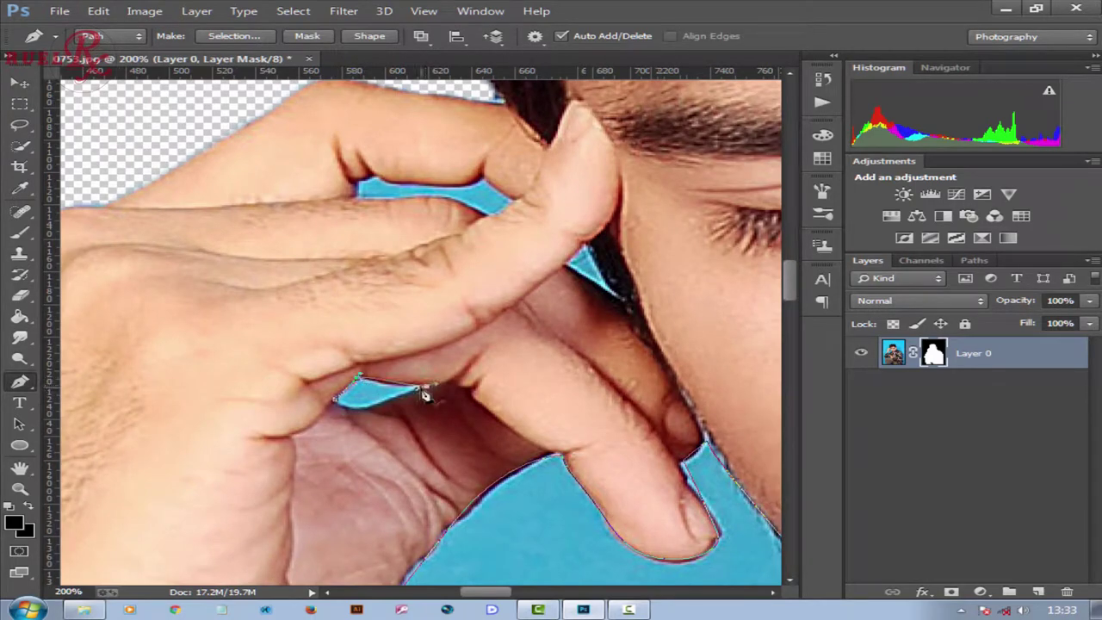
click(370, 411)
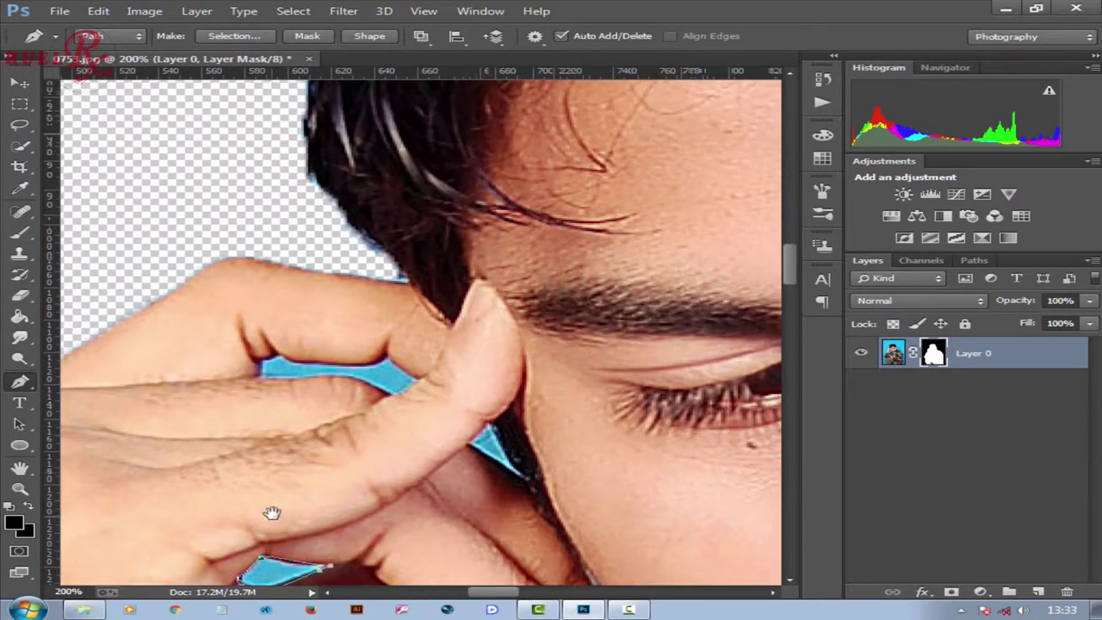
drag(338, 409, 243, 578)
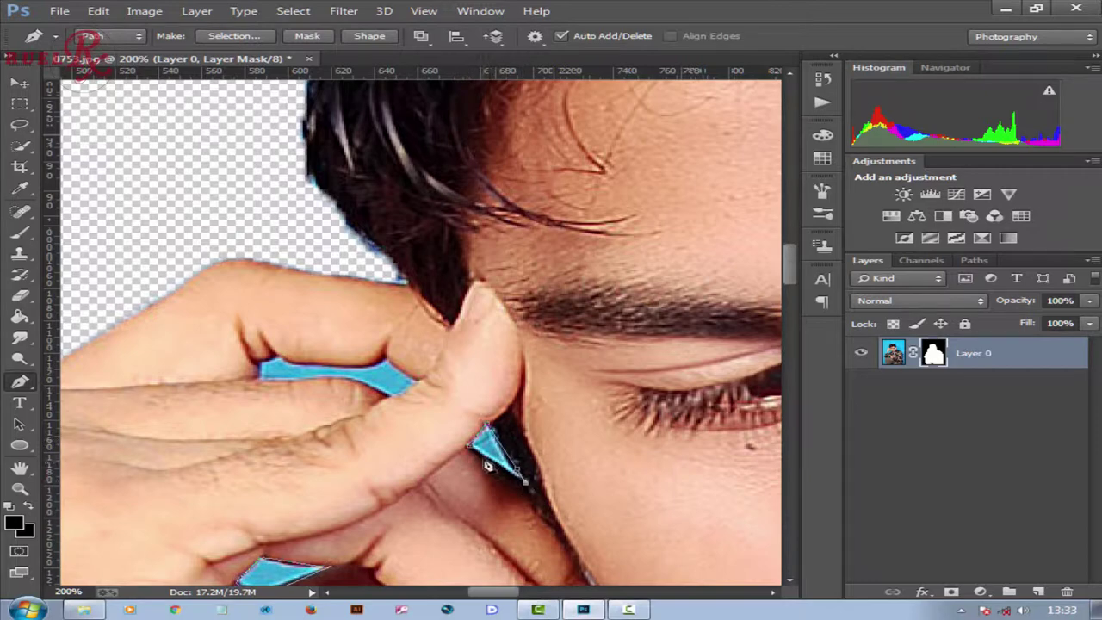
drag(390, 408, 468, 511)
click(465, 503)
click(399, 485)
click(337, 488)
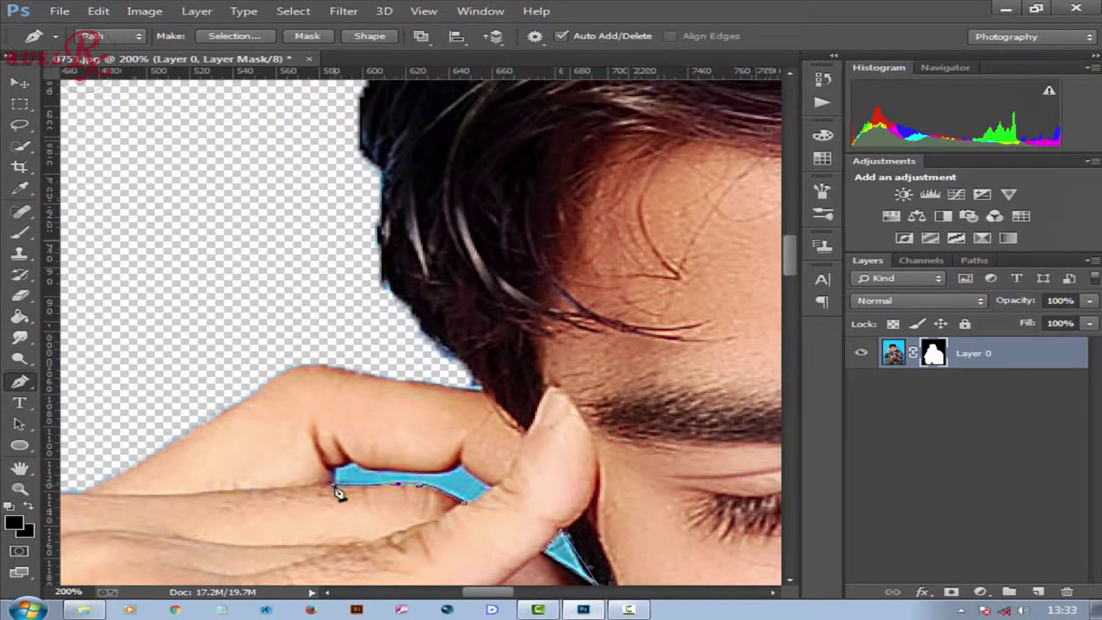
click(460, 470)
click(473, 503)
Load the closed path as a selection, delete it from the mask, and deselect.
key(ctrl+Return)
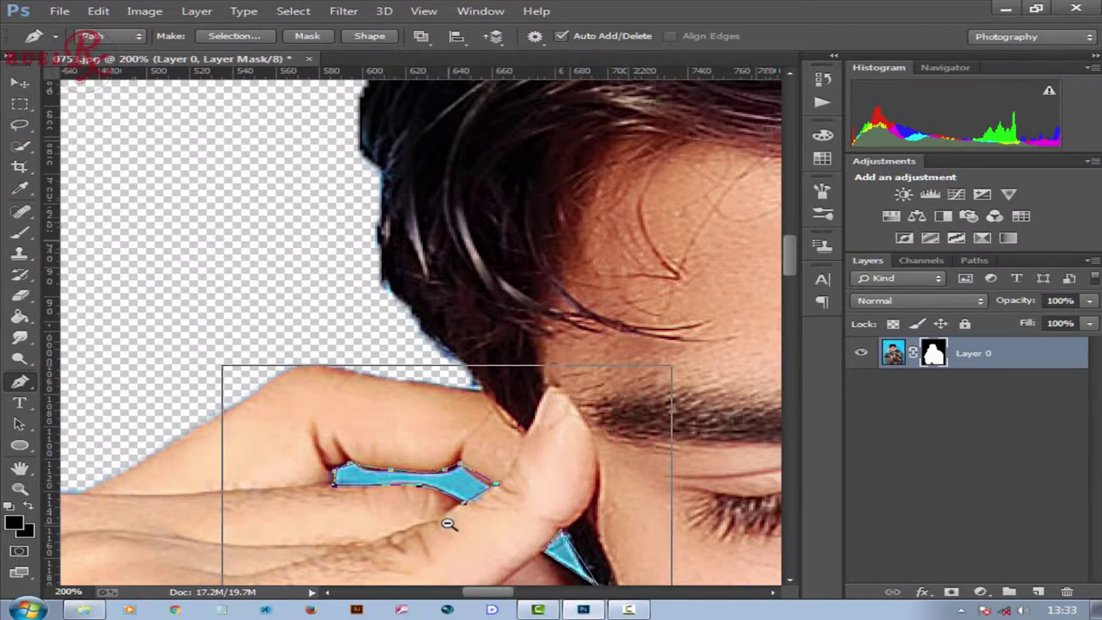
key(ctrl+0)
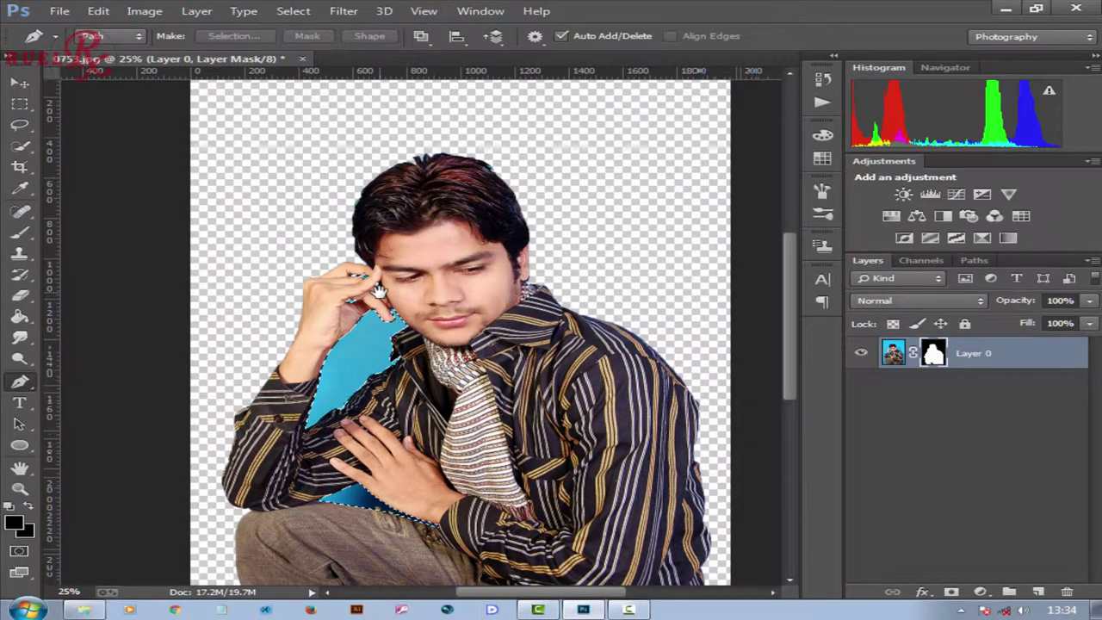
key(Delete)
scroll(784, 417, down, 1)
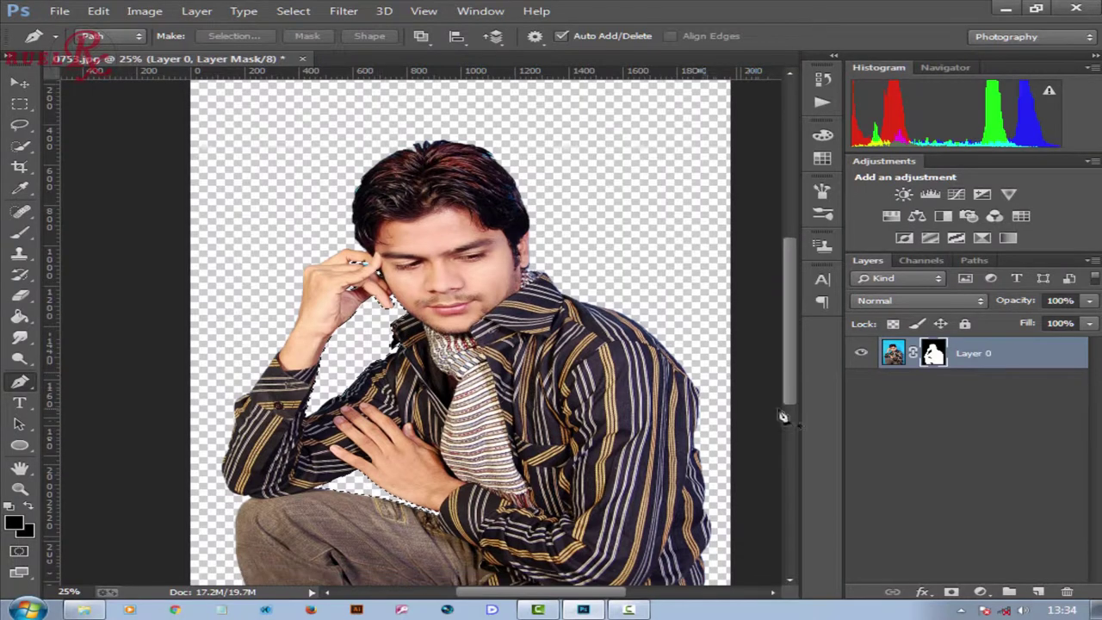
key(ctrl+d)
Refine the mask with the Refine Radius brush along the hair's top and right edges.
right_click(933, 354)
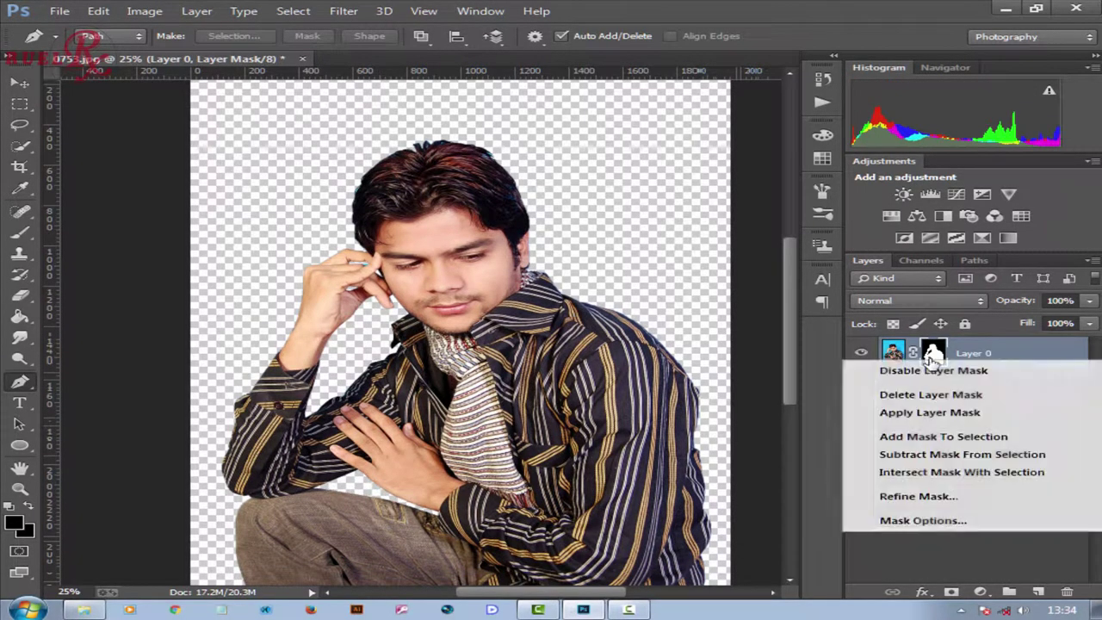
click(945, 502)
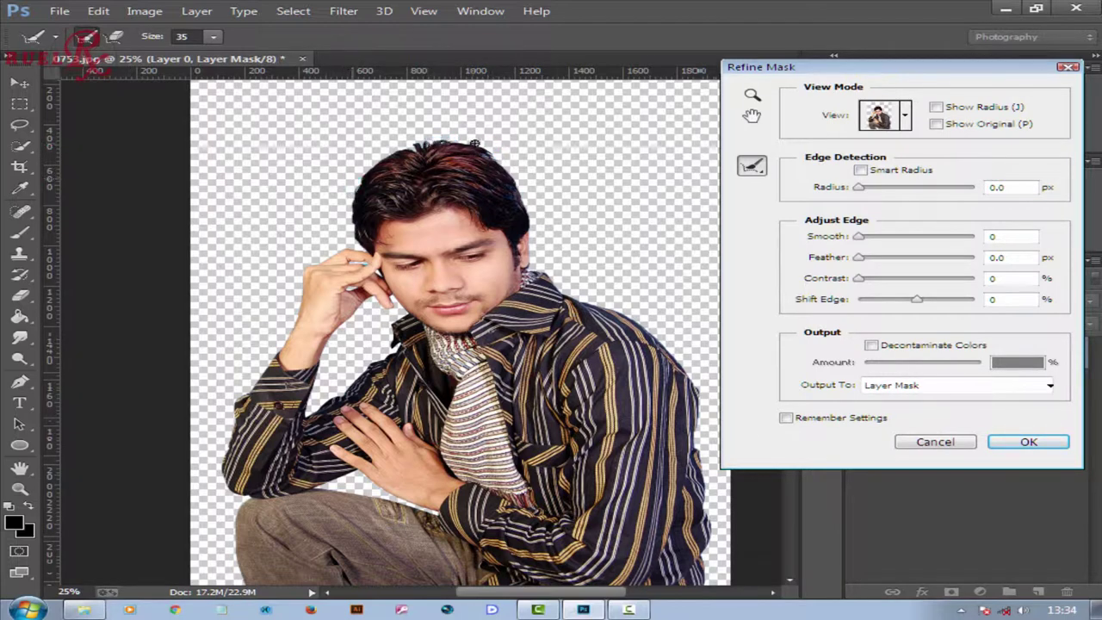
scroll(491, 148, up, 1)
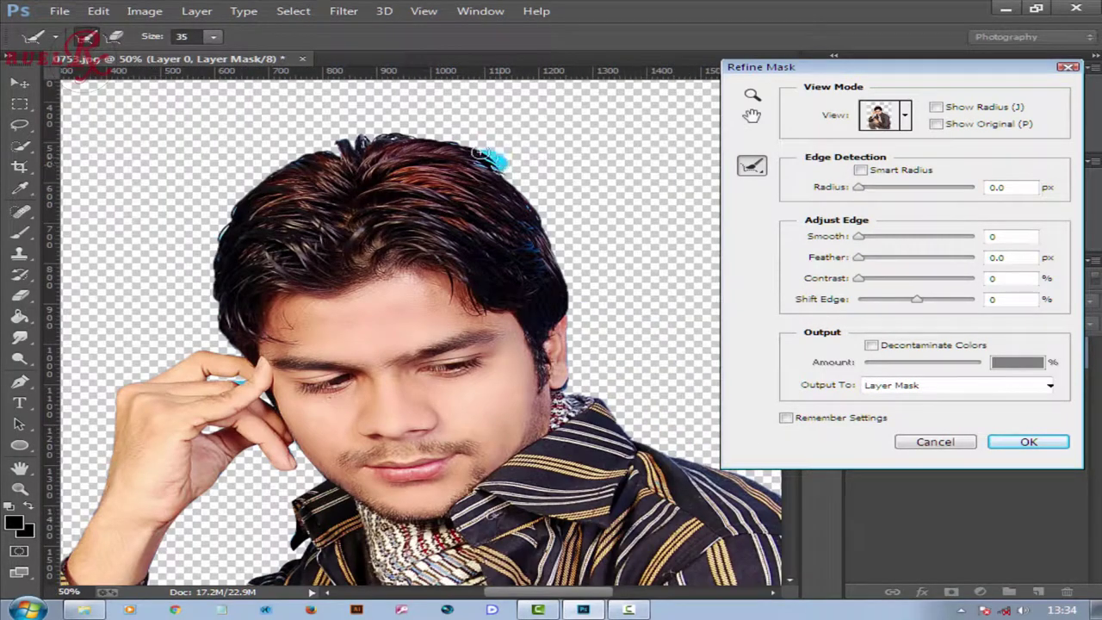
drag(481, 153, 441, 138)
mouse_move(297, 148)
mouse_down()
mouse_move(266, 170)
mouse_move(204, 294)
mouse_up()
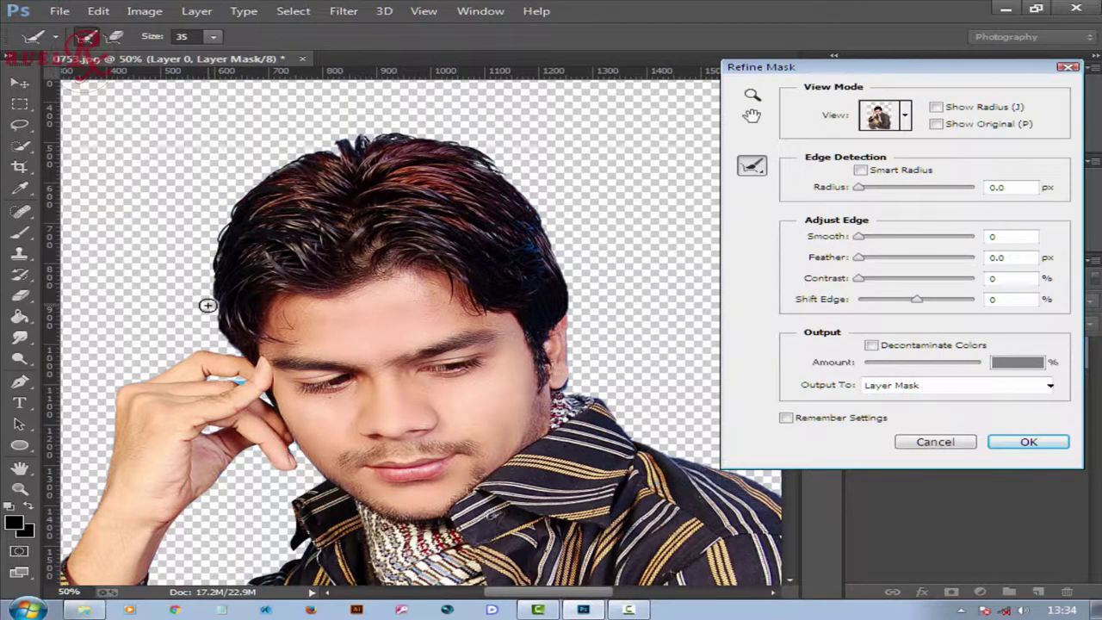
drag(517, 191, 540, 220)
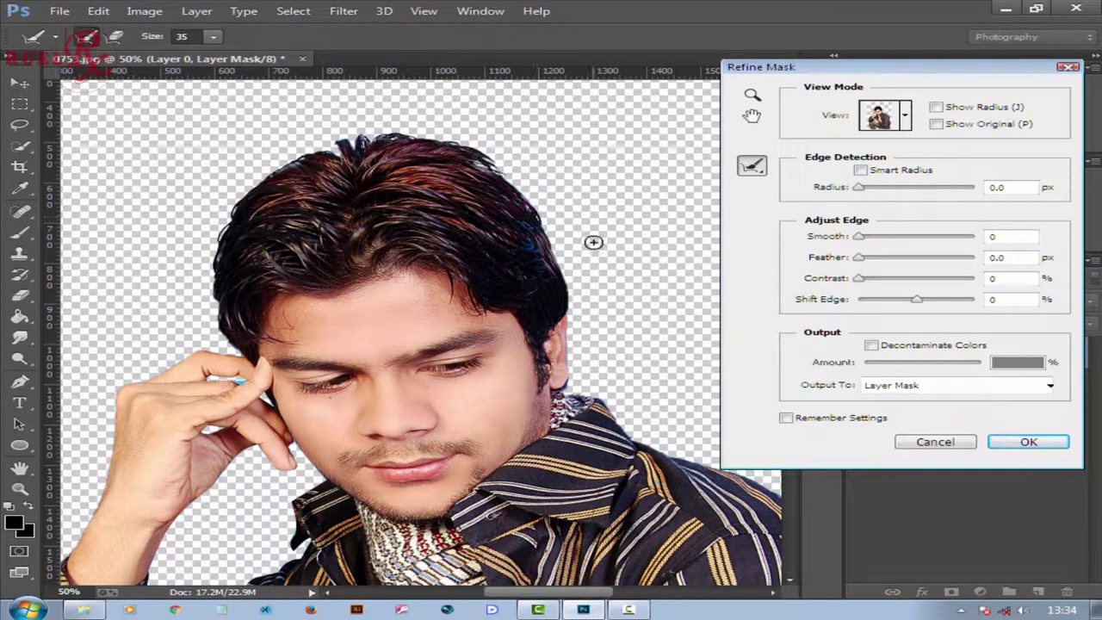
scroll(594, 250, down, 2)
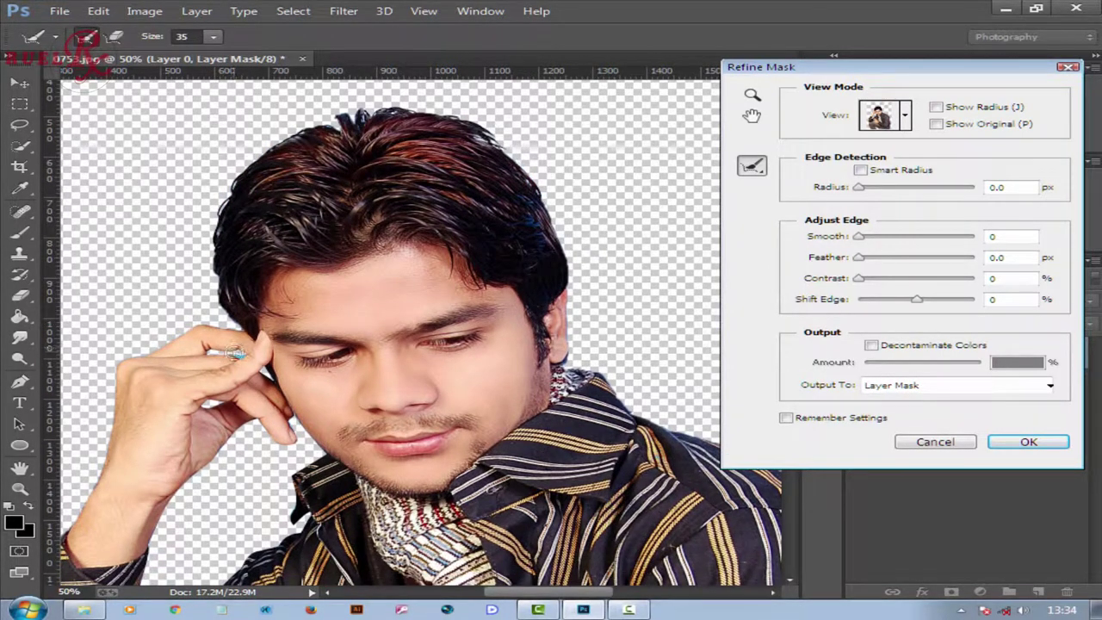
scroll(508, 426, down, 3)
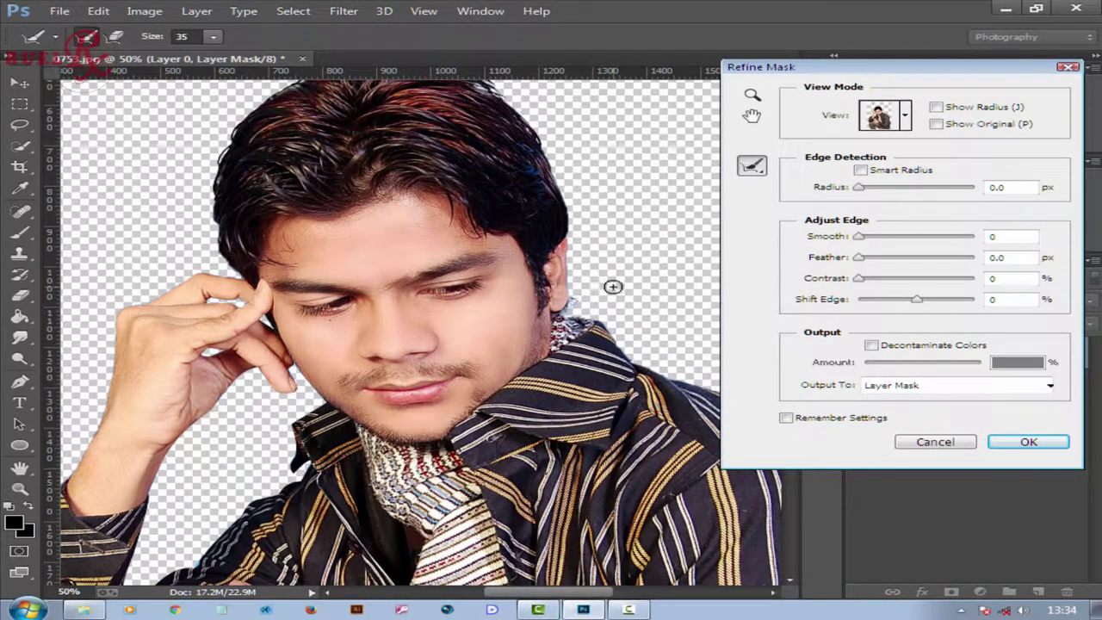
key(ctrl+minus)
key(ctrl+minus)
key(ctrl+minus)
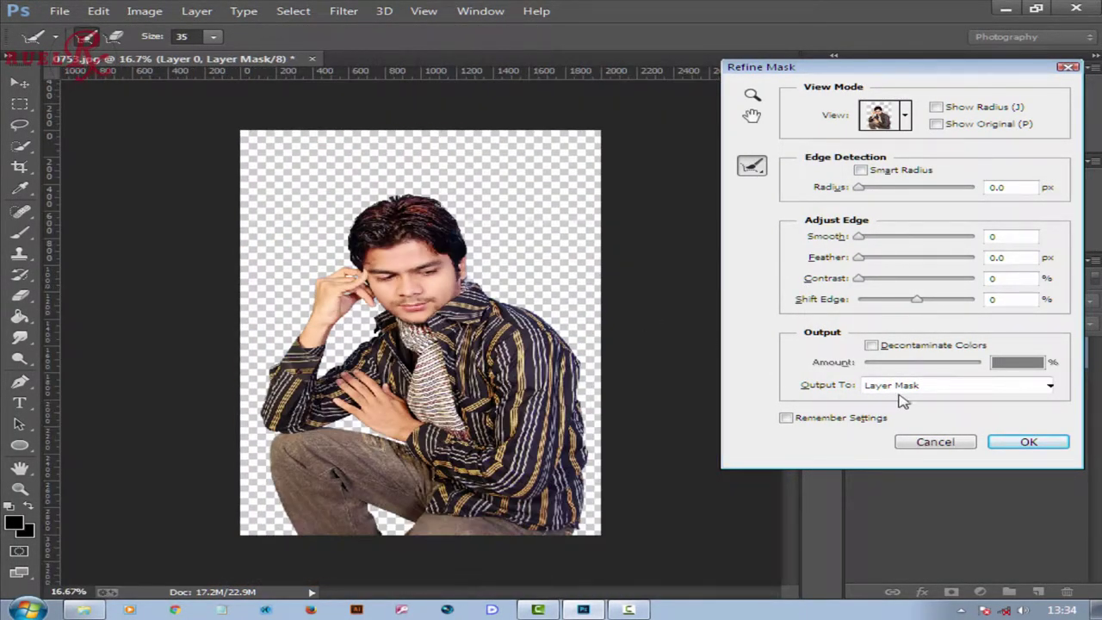
click(1027, 442)
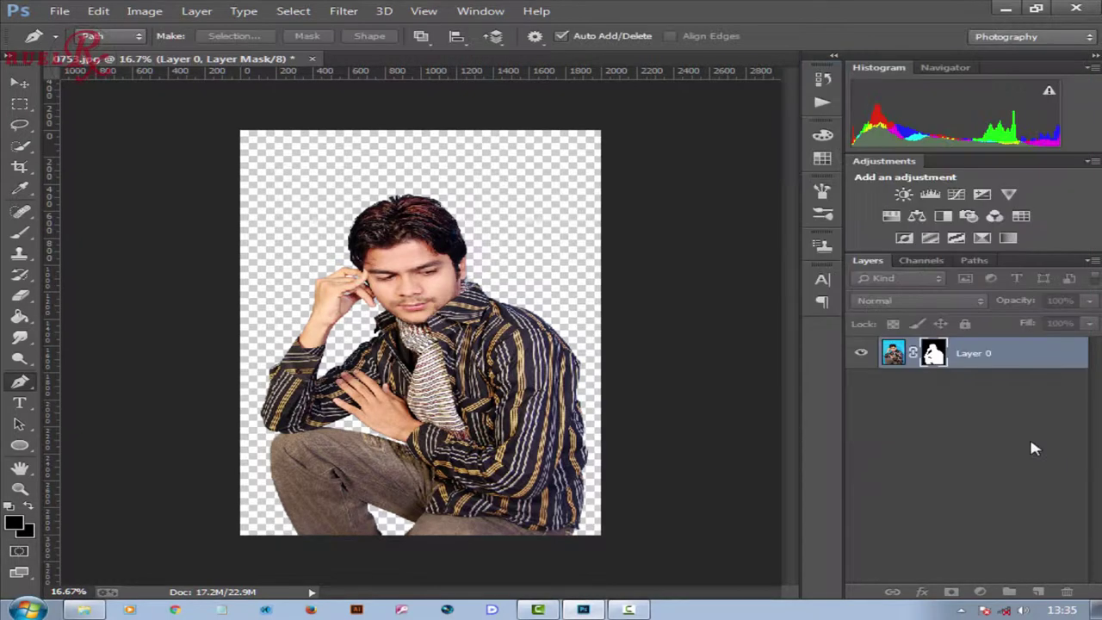
Apply the layer mask to Layer 0 and start placing an embedded image from the STOCK folder.
right_click(938, 353)
click(939, 408)
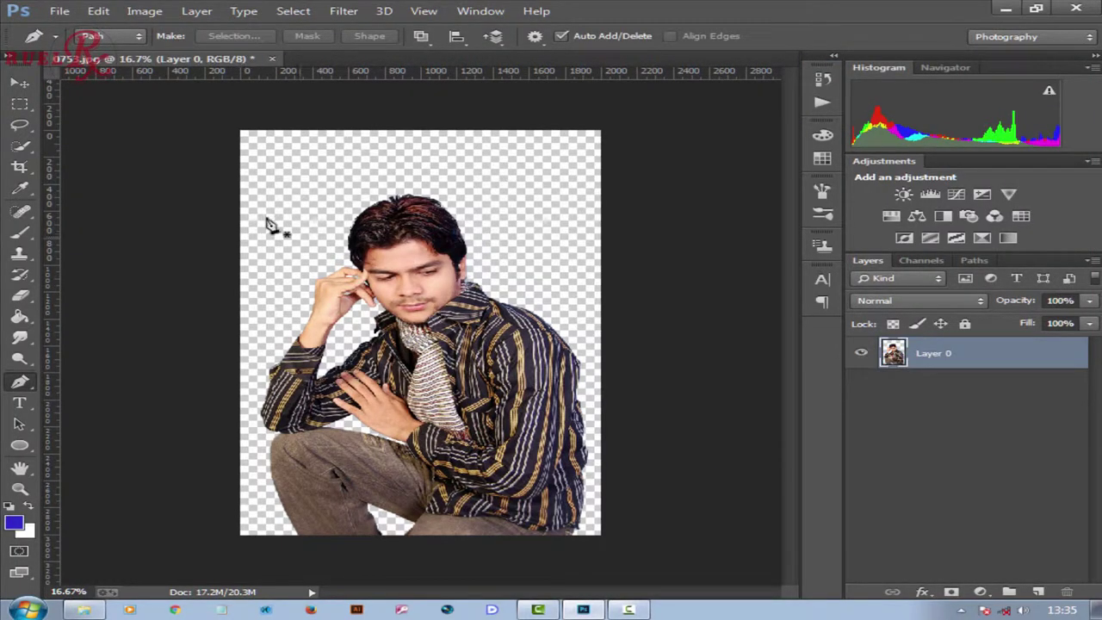
click(58, 12)
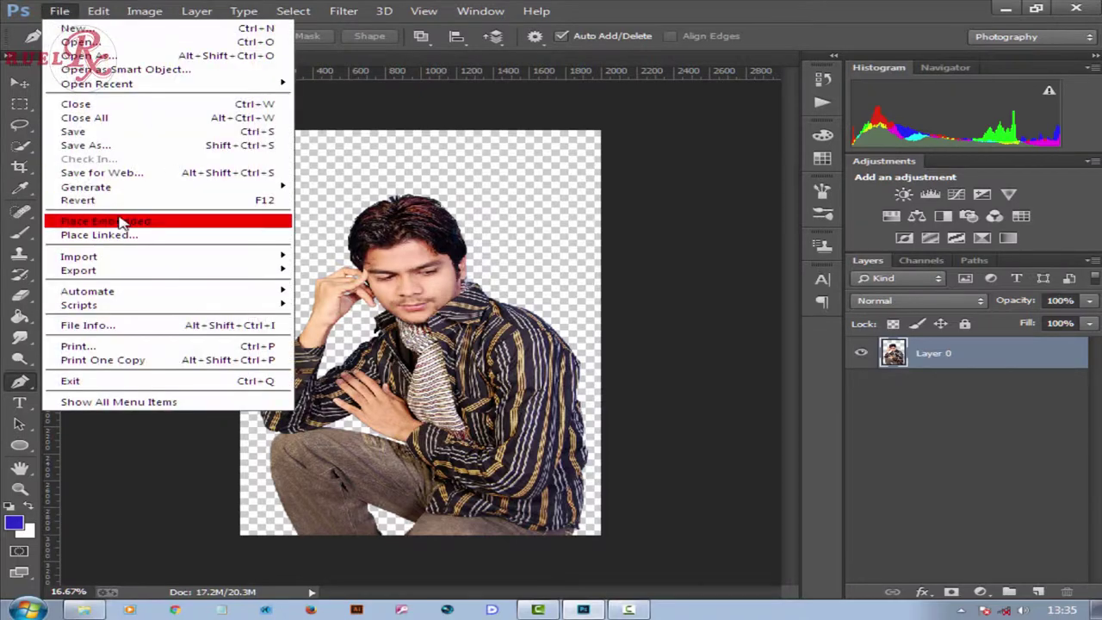
click(123, 216)
click(96, 228)
scroll(344, 177, down, 5)
double_click(349, 178)
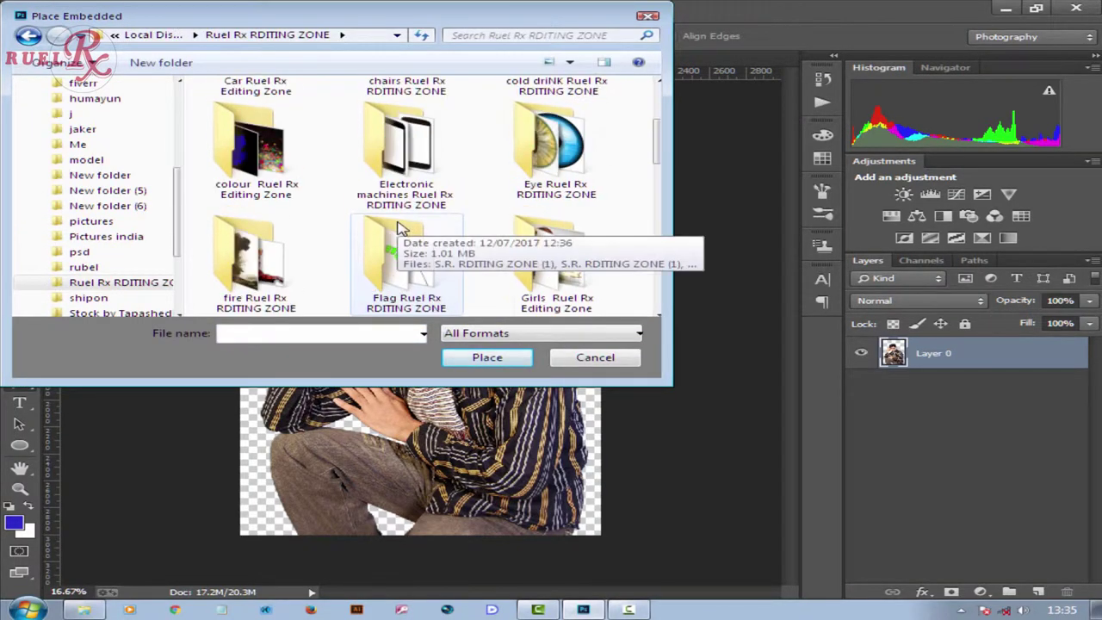
double_click(405, 243)
Place stock image 60 stretched to canvas height and move it below the man's layer.
scroll(408, 246, down, 10)
scroll(410, 247, down, 5)
scroll(405, 251, down, 3)
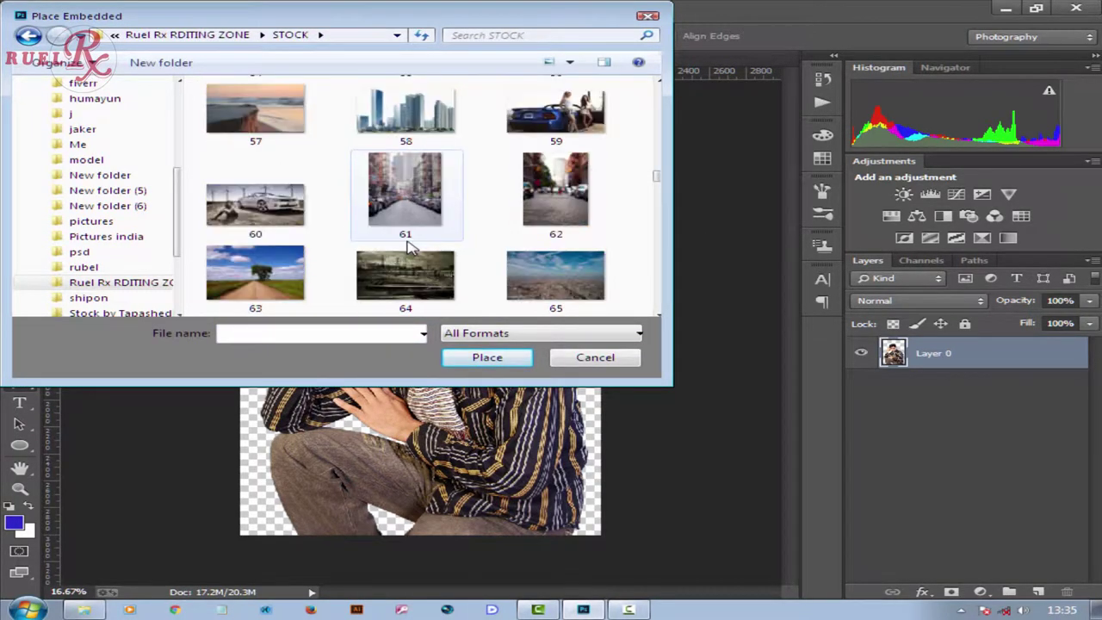
scroll(405, 251, down, 3)
scroll(344, 258, up, 5)
click(255, 275)
click(469, 360)
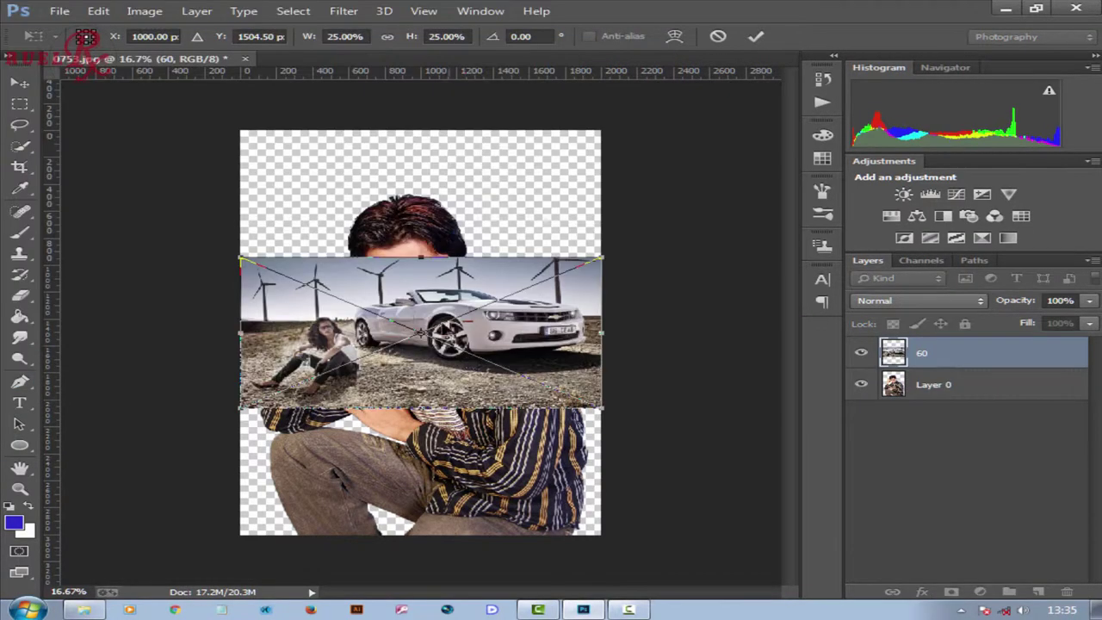
drag(421, 255, 421, 130)
drag(421, 394, 423, 516)
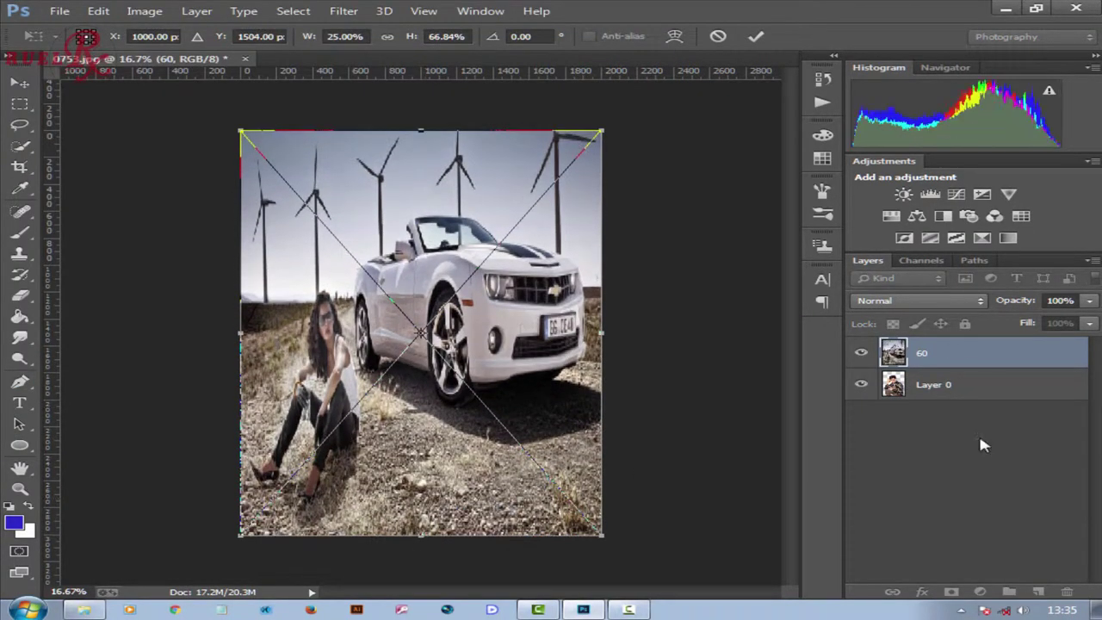
click(755, 37)
drag(960, 353, 979, 393)
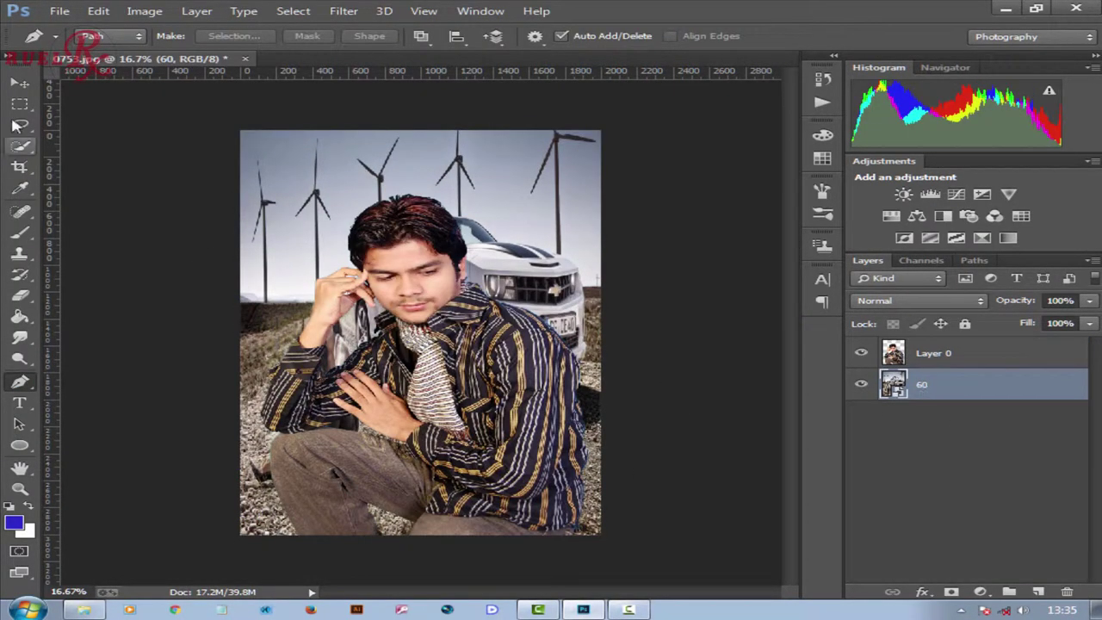
Move and enlarge the car background layer 60 with Free Transform to fill the canvas.
click(20, 83)
drag(278, 227, 247, 184)
key(ctrl+t)
mouse_move(570, 492)
mouse_down()
mouse_move(588, 499)
mouse_move(613, 542)
mouse_move(567, 514)
mouse_up()
drag(593, 378, 602, 403)
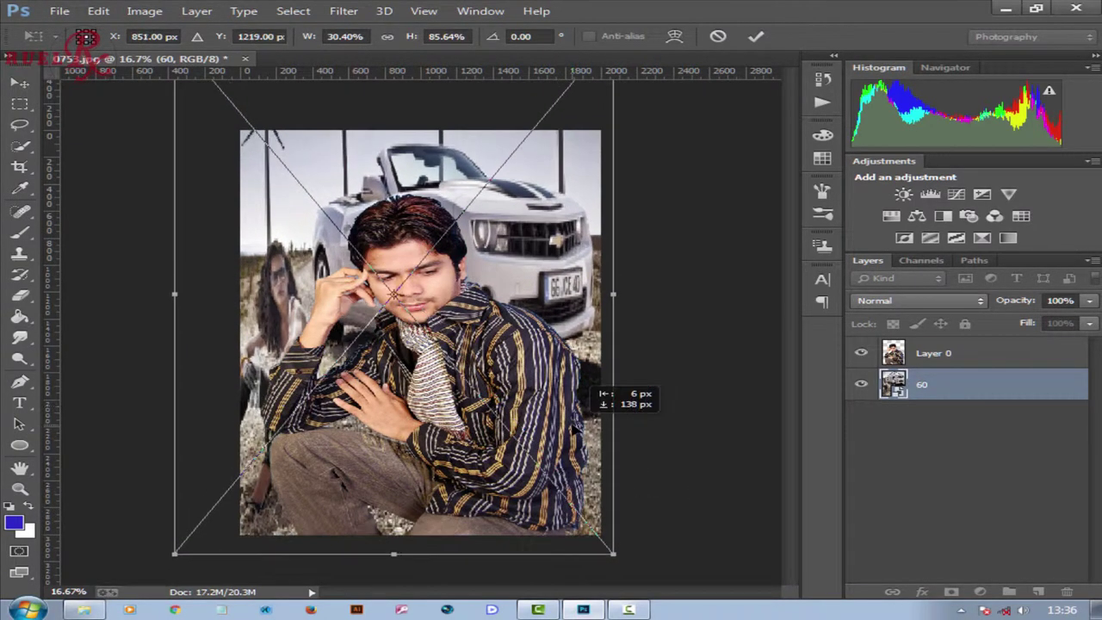
key(ctrl+minus)
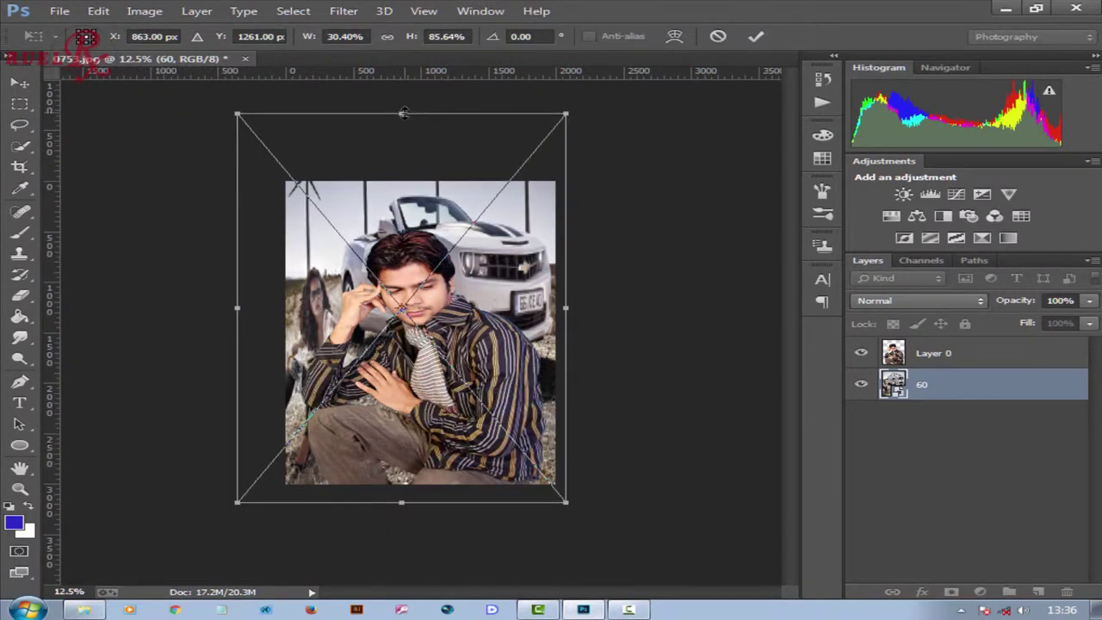
mouse_move(401, 160)
mouse_down()
mouse_move(389, 185)
mouse_move(400, 185)
mouse_up()
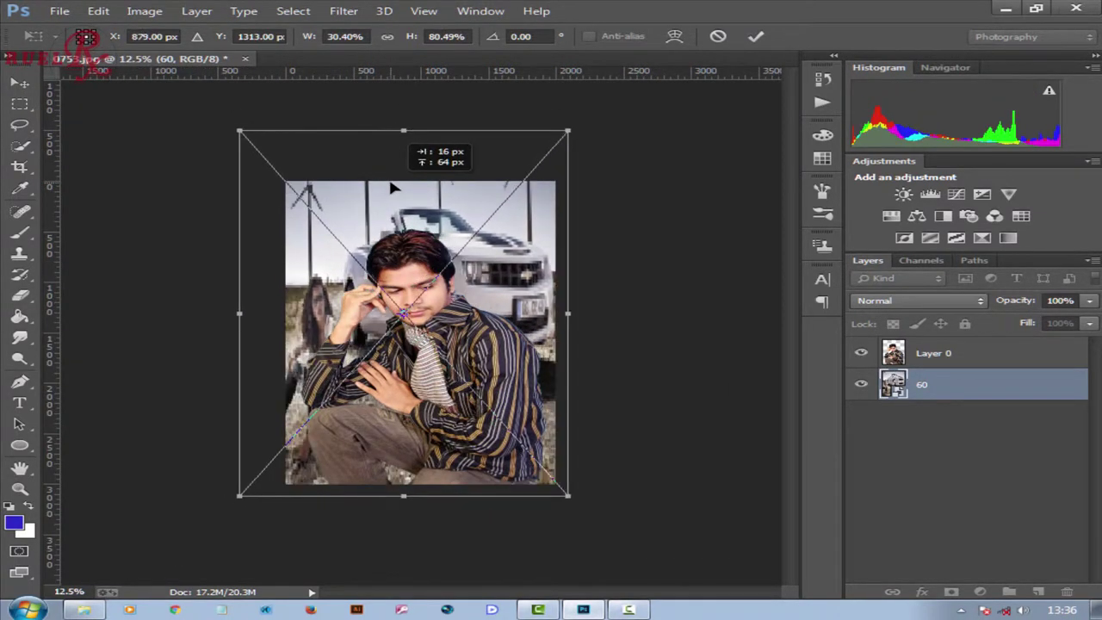
mouse_move(567, 310)
mouse_down()
mouse_move(578, 310)
mouse_move(543, 330)
mouse_up()
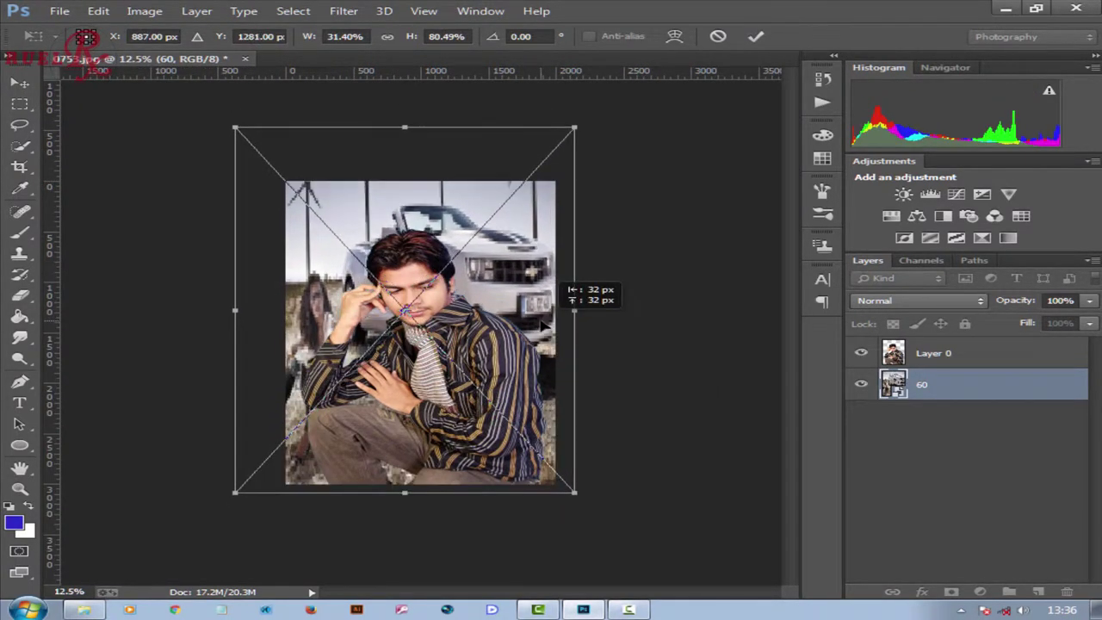
mouse_move(232, 127)
mouse_down()
mouse_move(218, 109)
mouse_move(218, 121)
mouse_up()
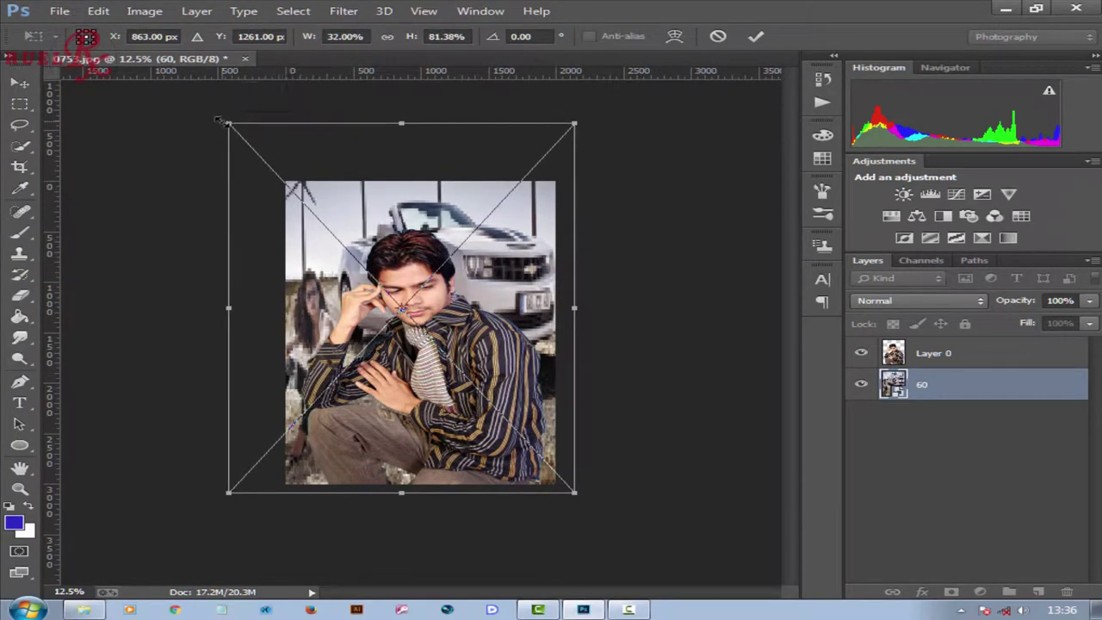
key(Return)
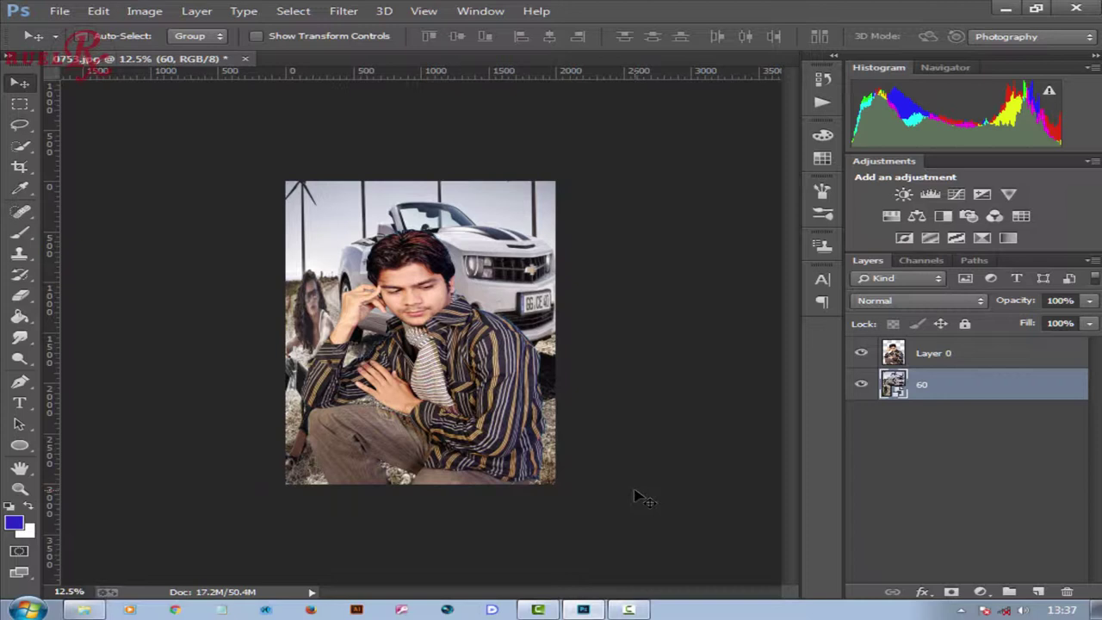
Move the seated man's Layer 0 80 px lower, then reselect layer 60.
click(256, 36)
mouse_move(317, 342)
mouse_down()
mouse_move(312, 353)
mouse_move(314, 330)
mouse_up()
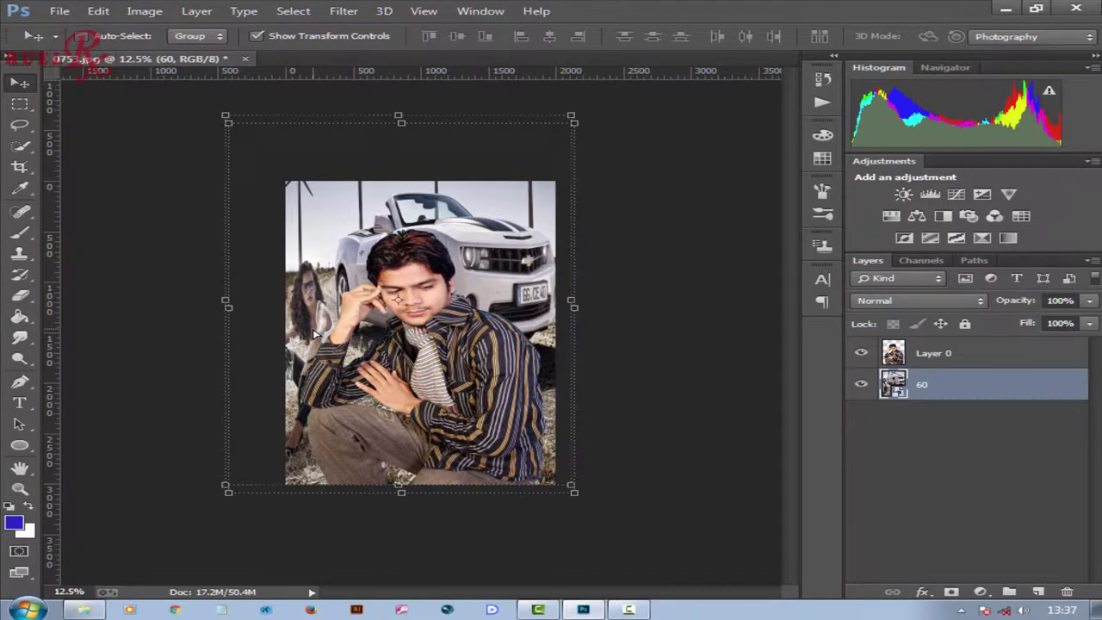
click(256, 36)
click(969, 352)
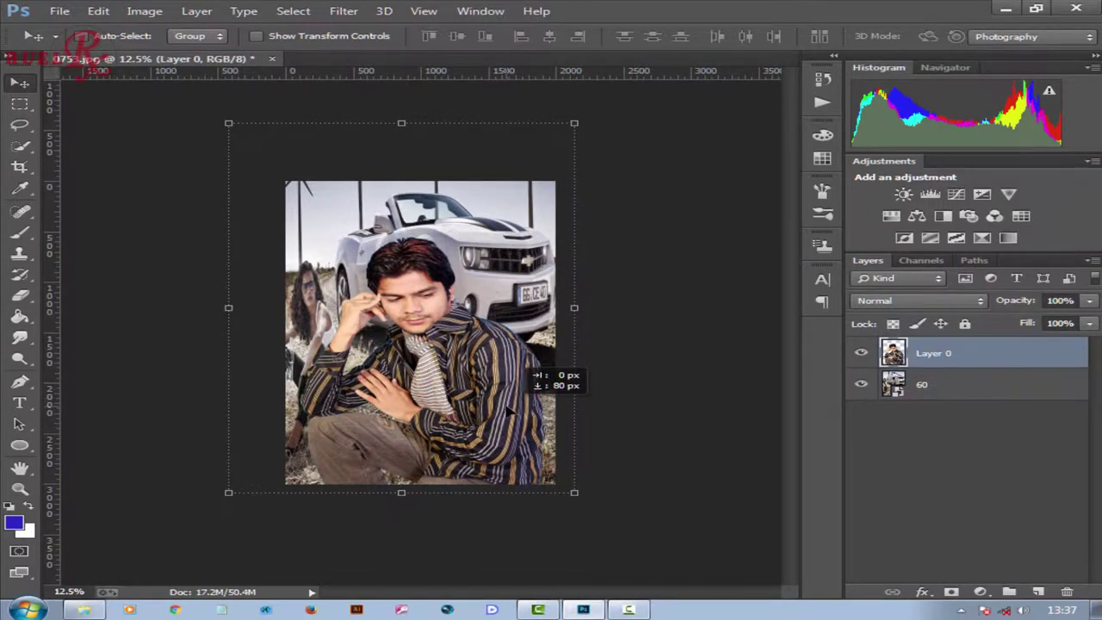
drag(507, 409, 507, 409)
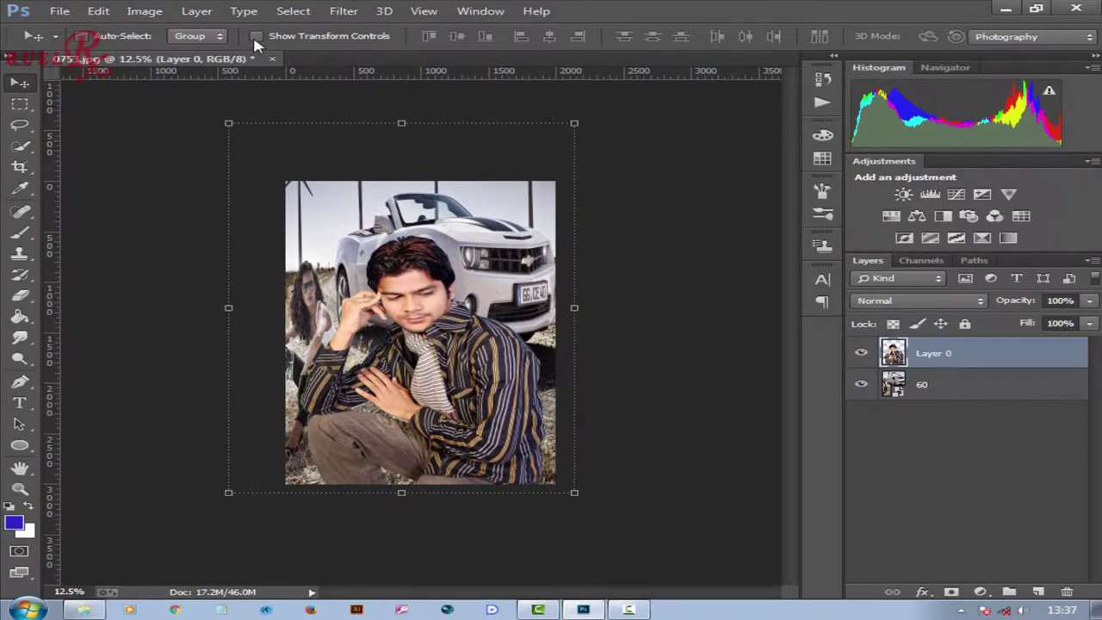
click(919, 387)
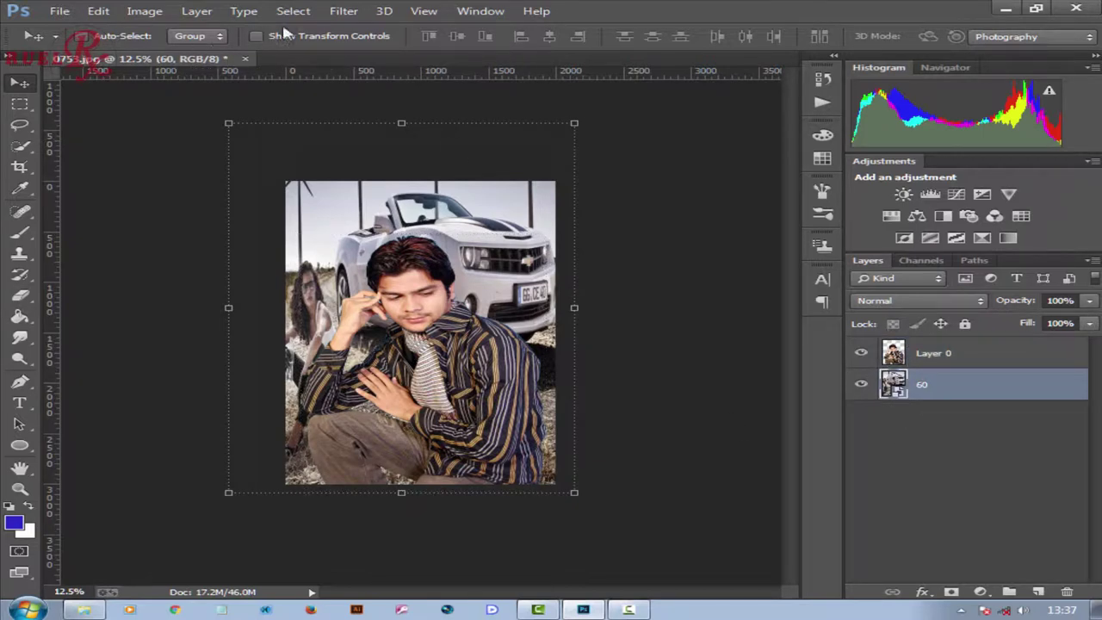
click(343, 10)
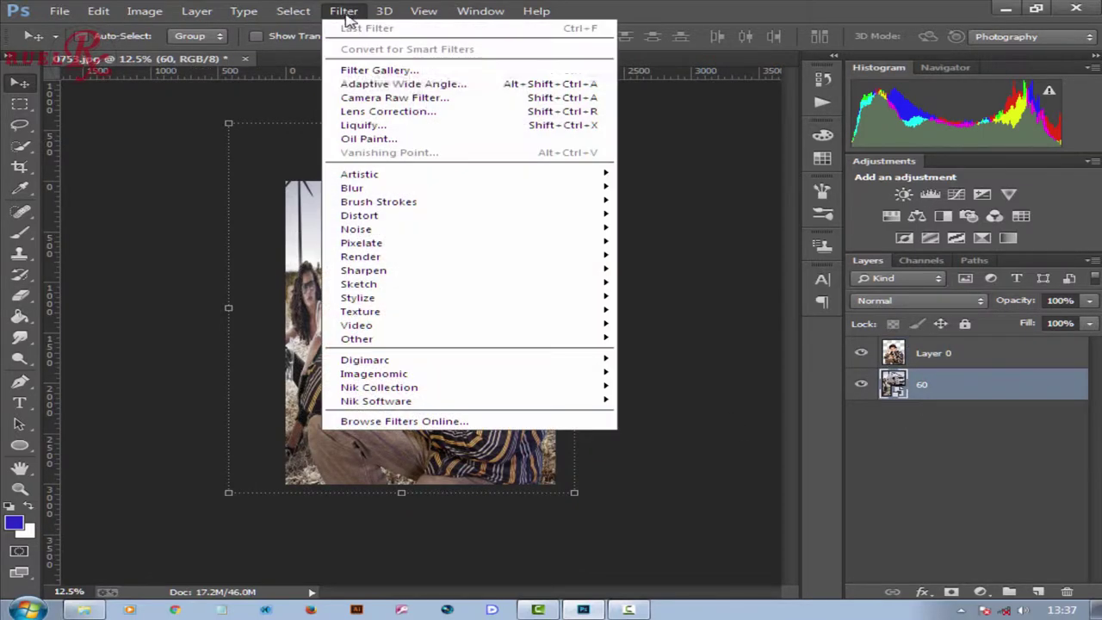
Camera Raw the backdrop: Exposure -1.40, Shadows -23, Clarity +29, Vibrance +20, Saturation -19, darker Blacks.
click(464, 97)
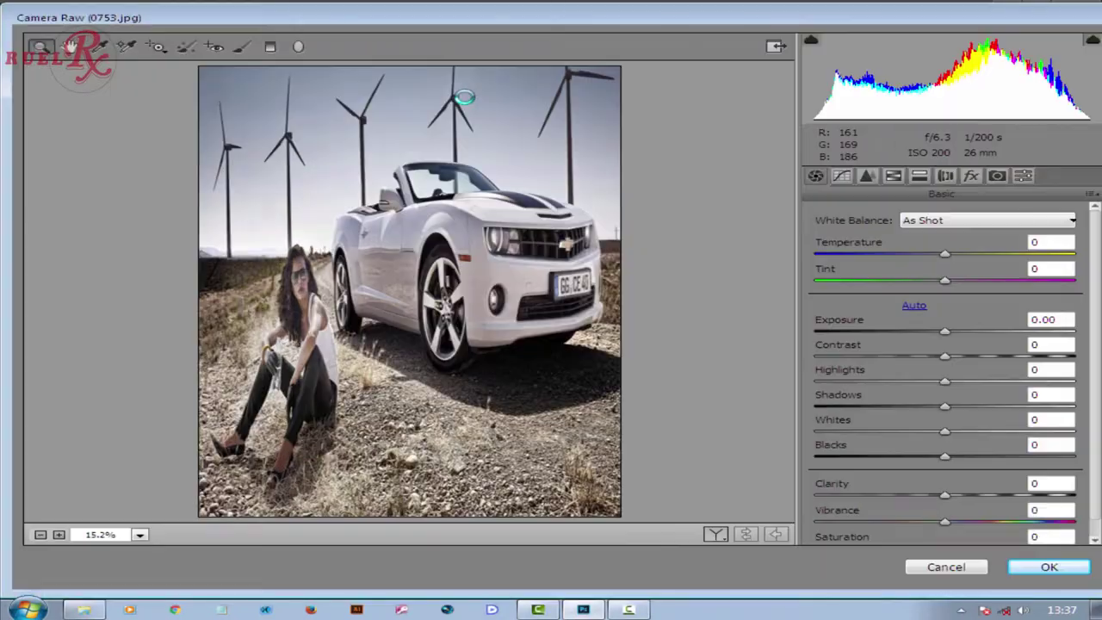
drag(945, 331, 909, 332)
scroll(905, 348, down, 1)
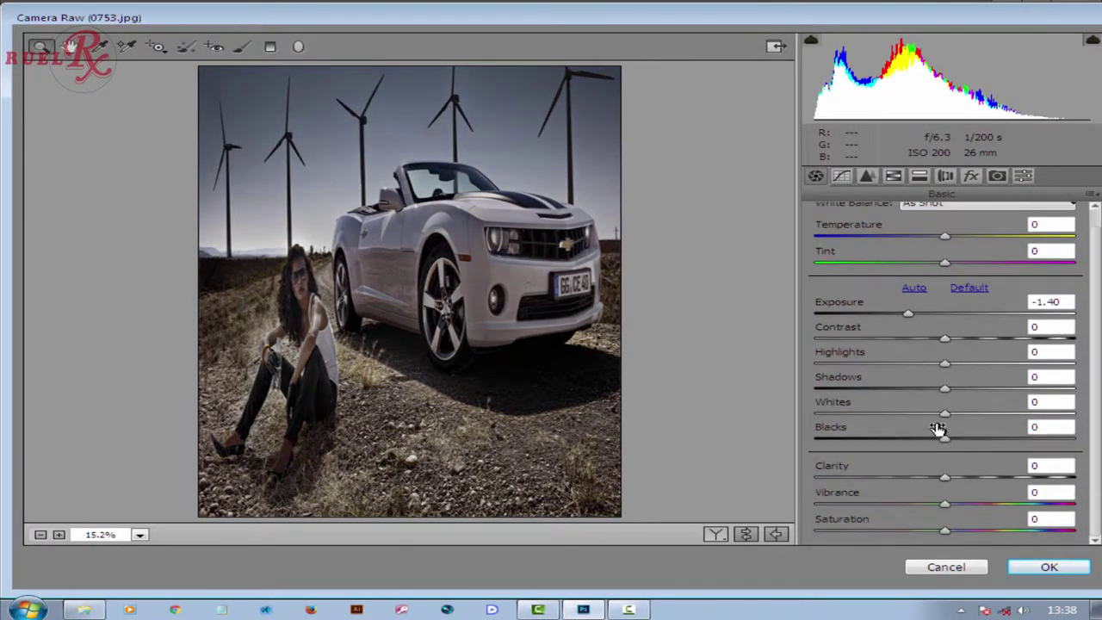
drag(944, 388, 914, 388)
mouse_move(944, 477)
mouse_down()
mouse_move(982, 478)
mouse_move(928, 555)
mouse_up()
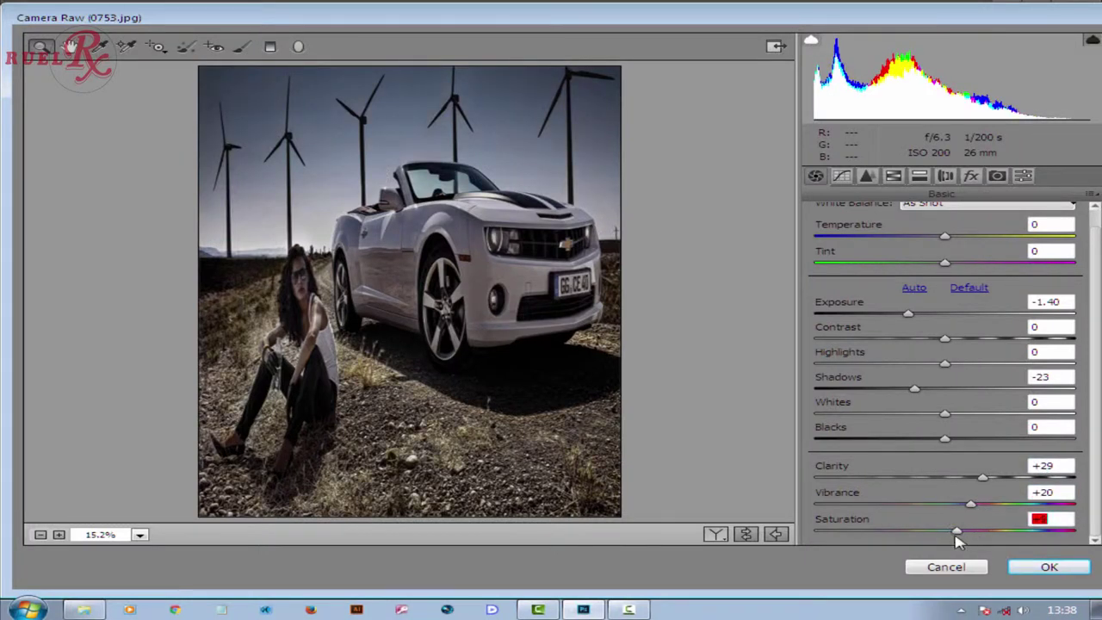
drag(944, 438, 923, 439)
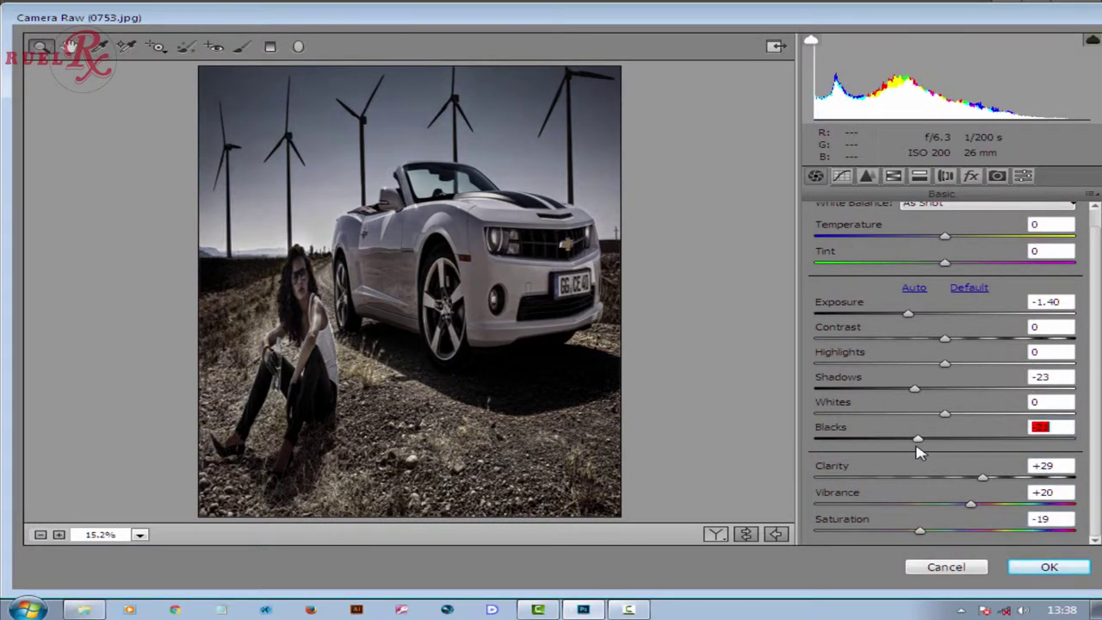
click(1039, 569)
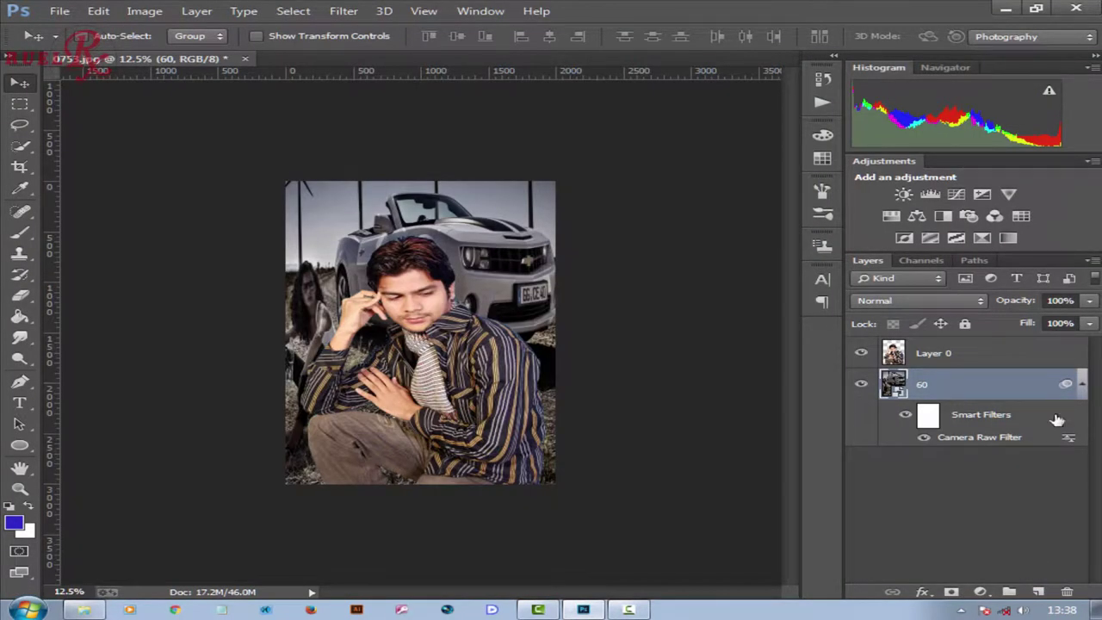
On Layer 0, zoom in on the face and set the Smudge tool to 10% strength.
click(1081, 384)
click(934, 355)
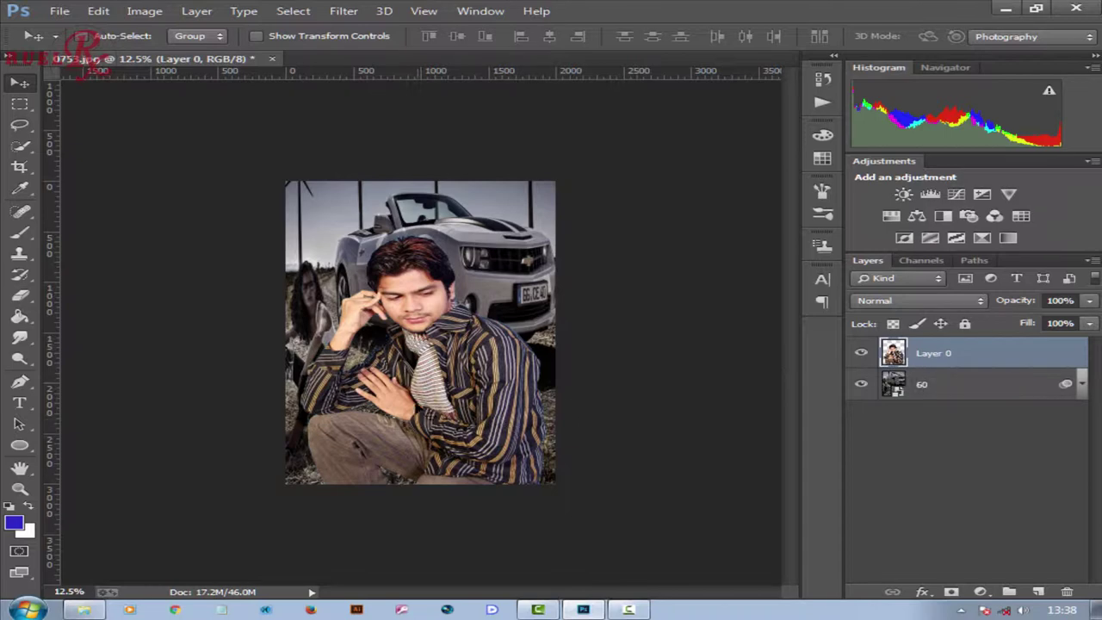
click(412, 285)
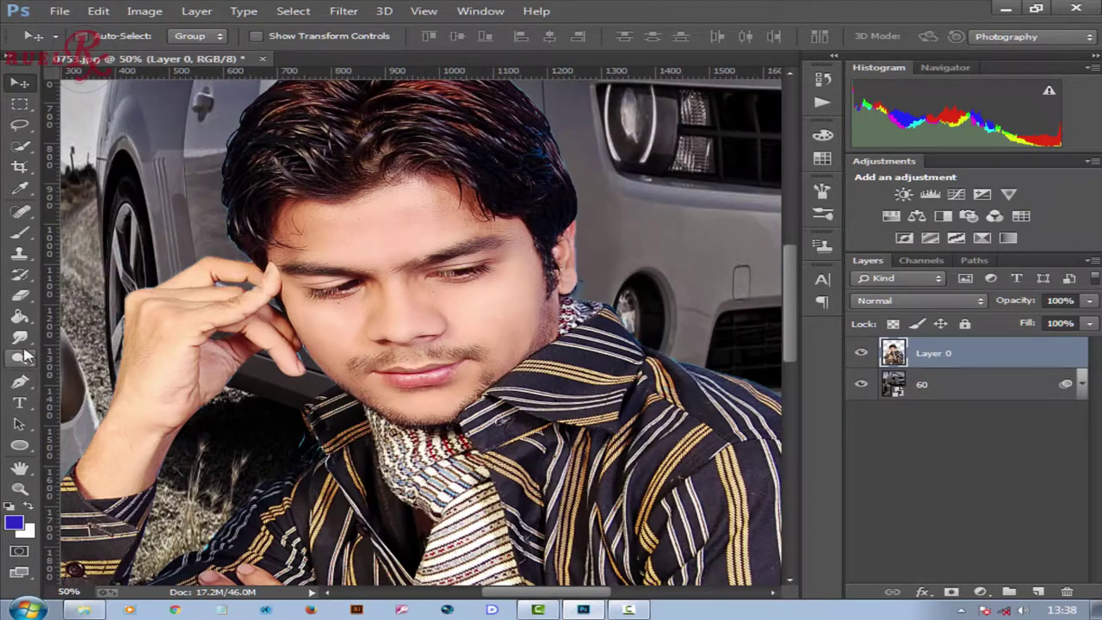
click(21, 338)
click(112, 365)
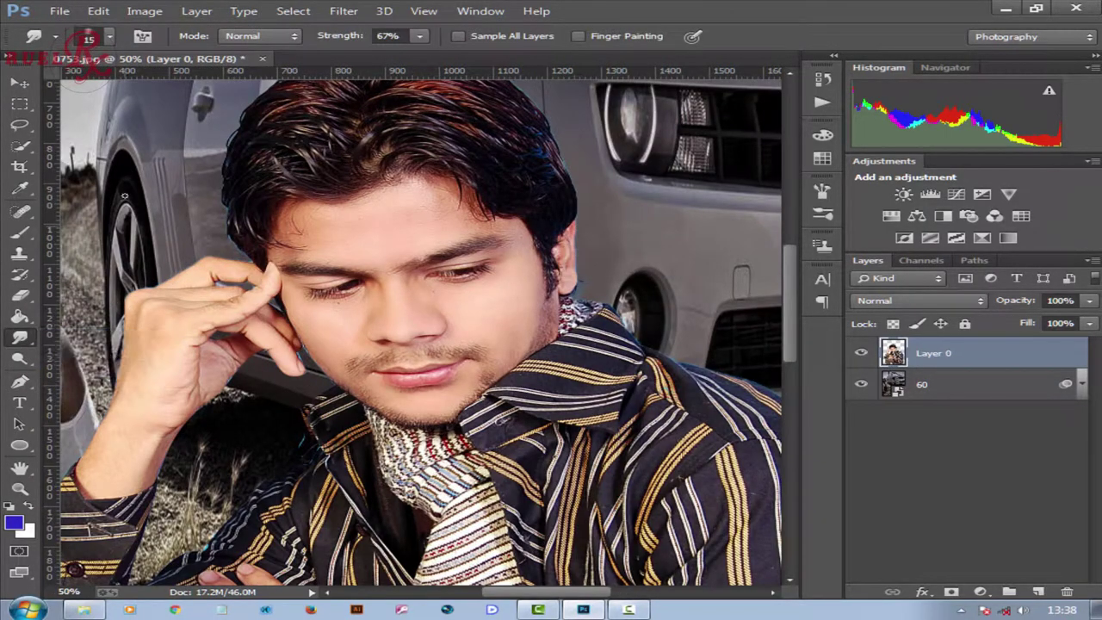
click(111, 35)
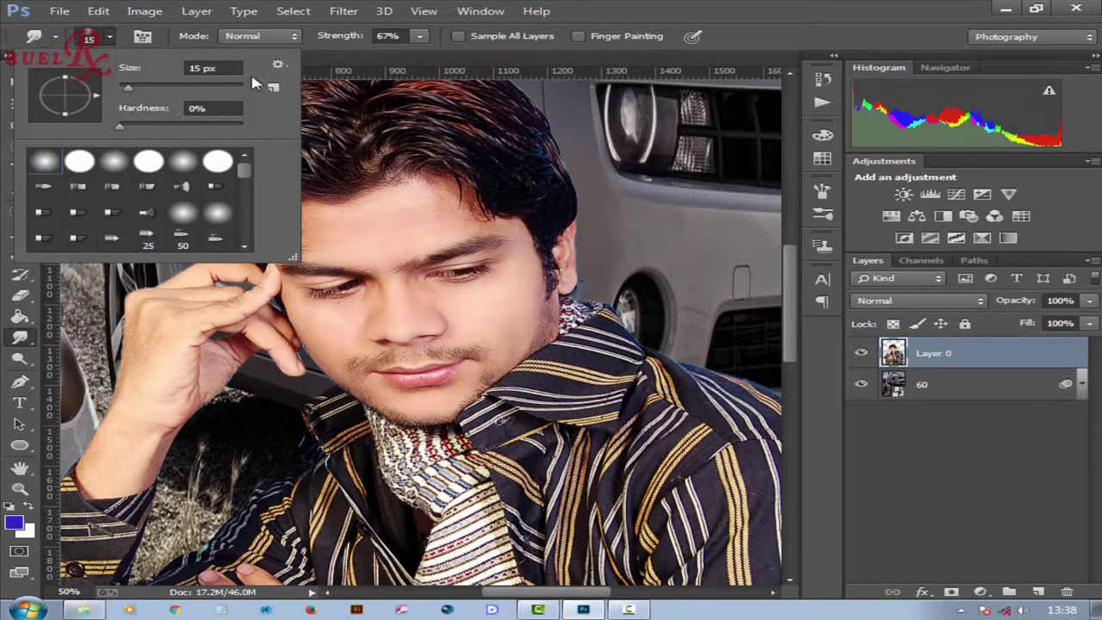
click(422, 36)
drag(419, 54, 355, 90)
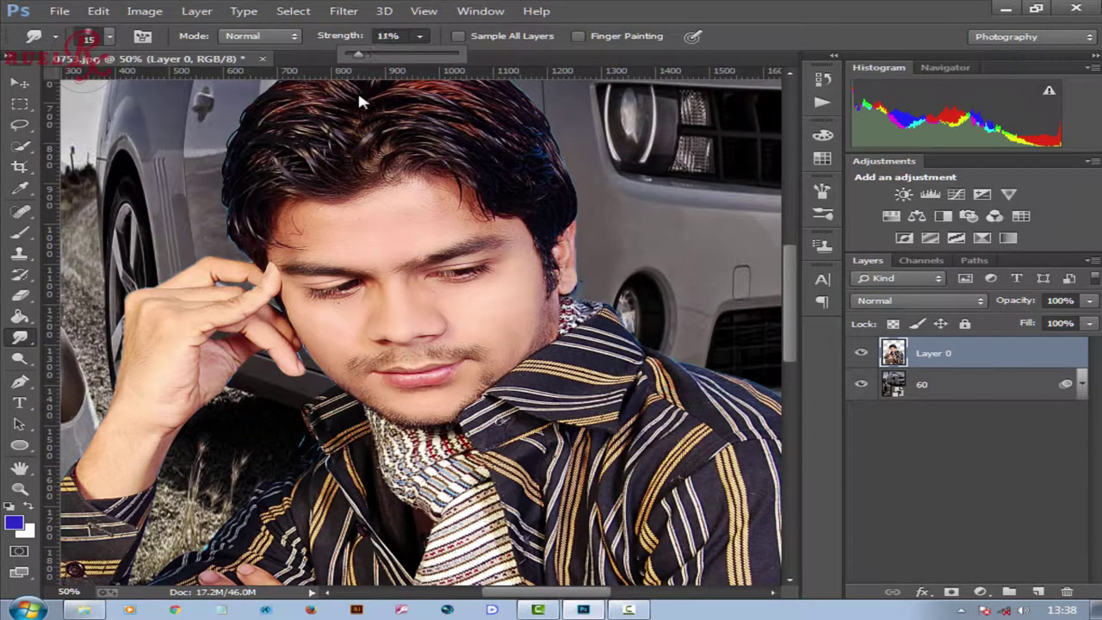
Size the smudge brush between 50 and 70 px and soften the face and hands.
click(107, 36)
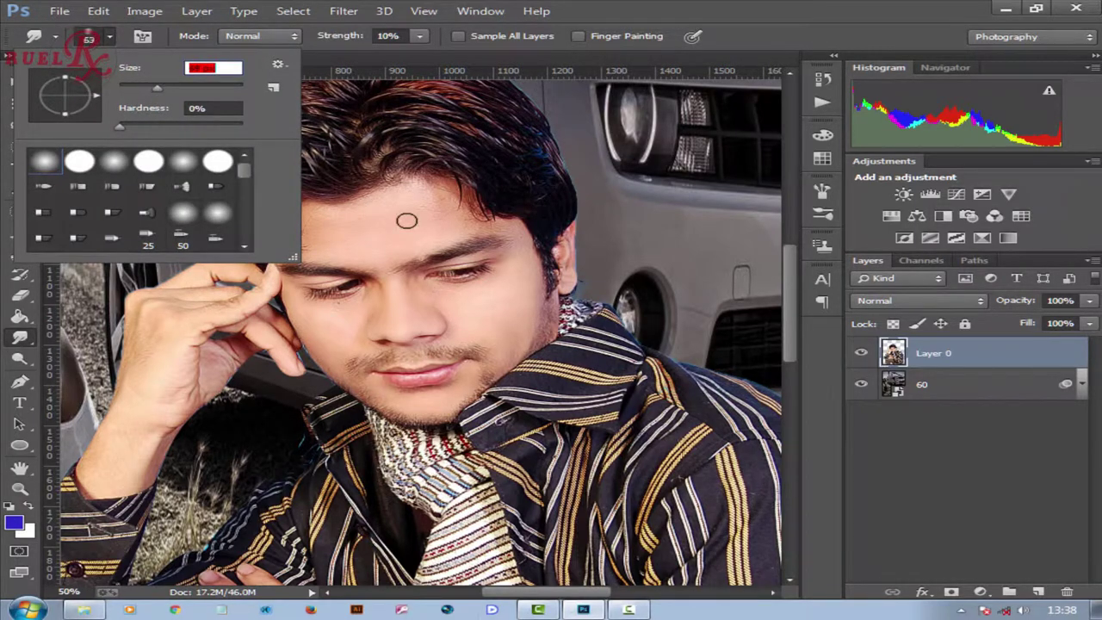
key(bracketright)
key(Return)
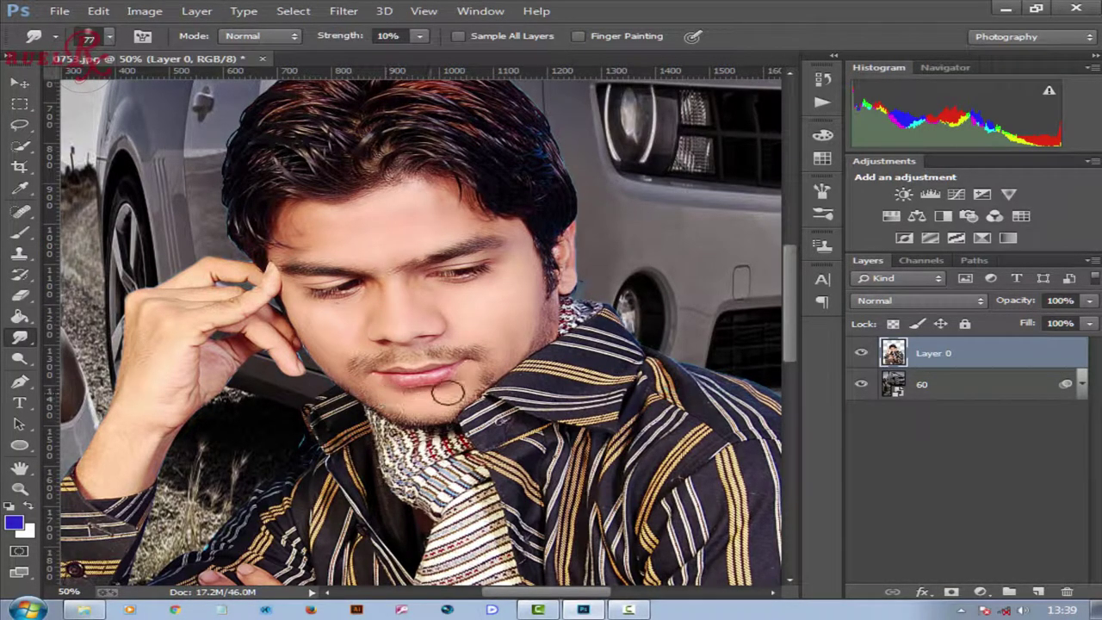
key(bracketleft)
key(bracketleft)
key(bracketleft)
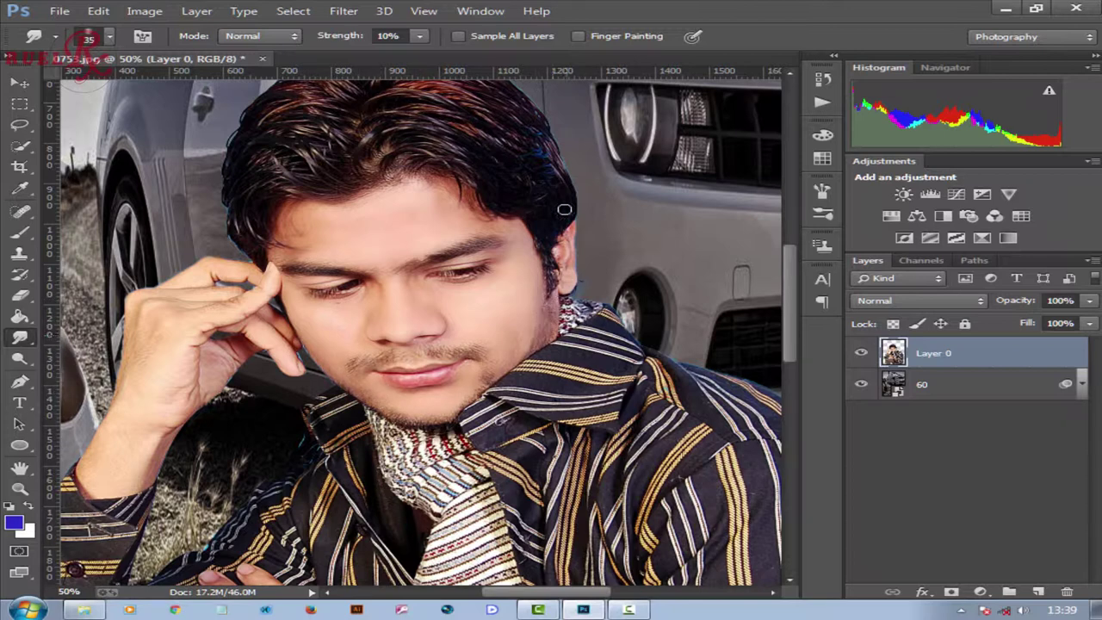
key(bracketright)
key(bracketright)
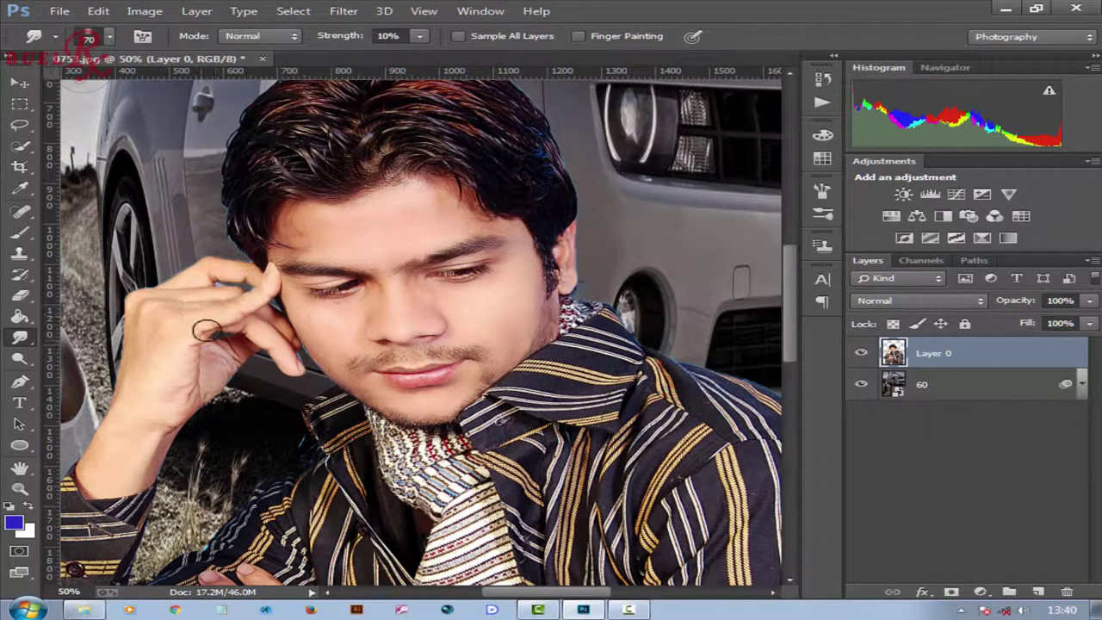
scroll(183, 351, down, 5)
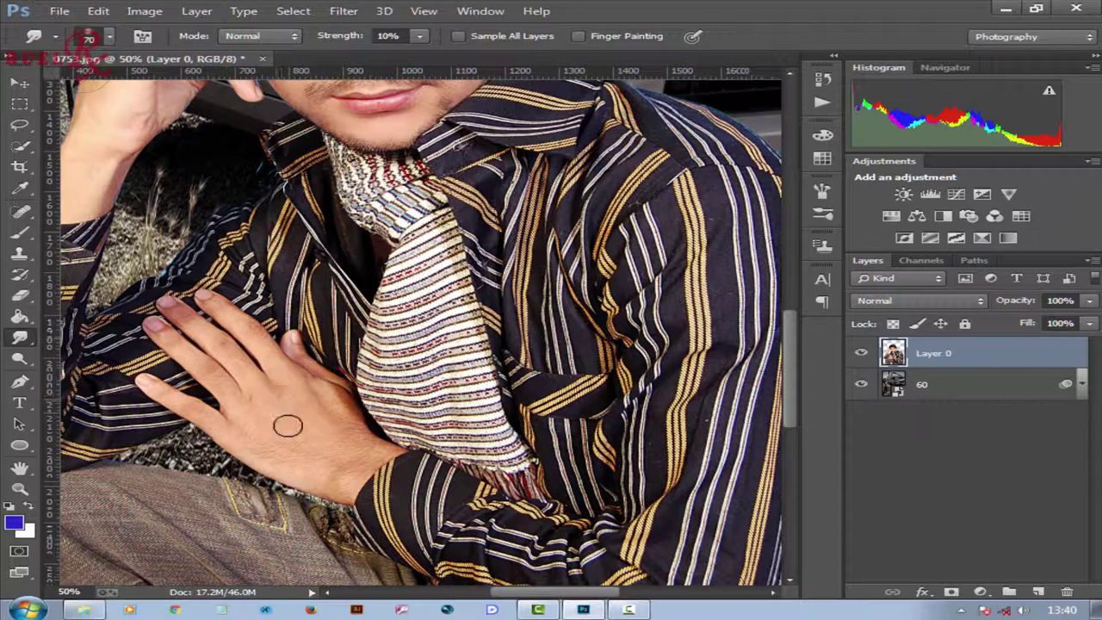
scroll(298, 437, down, 2)
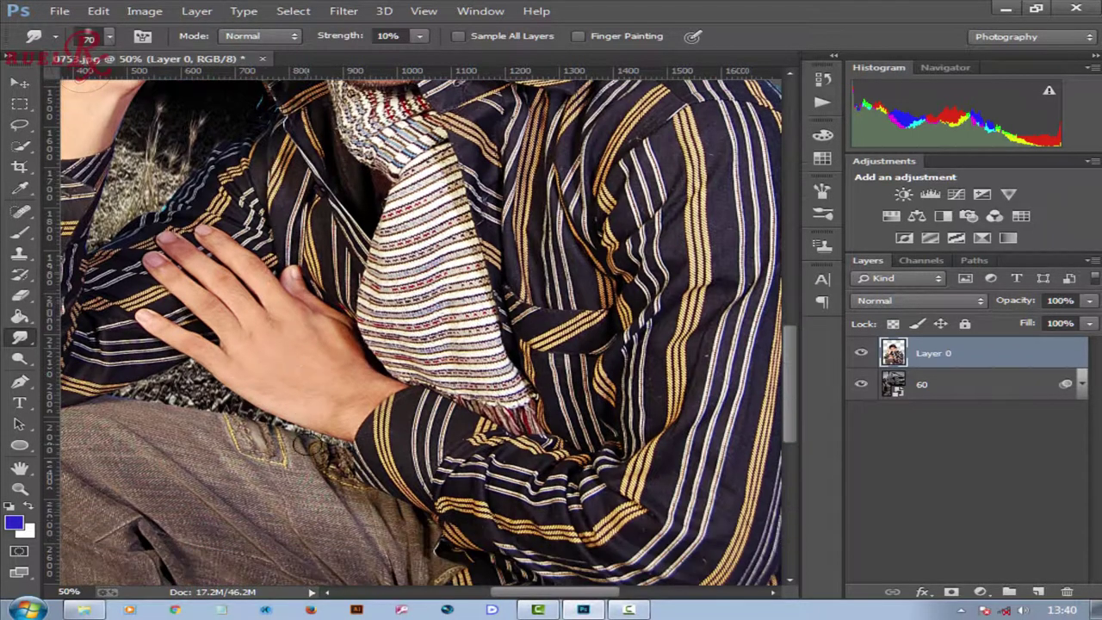
key(ctrl+minus)
key(ctrl+minus)
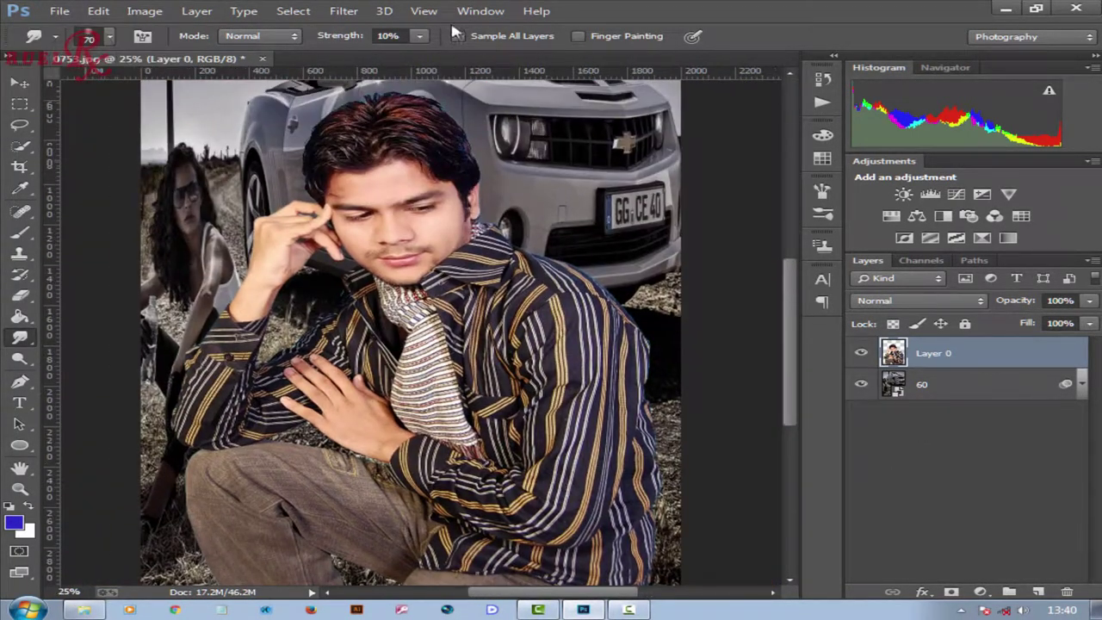
Apply Camera Raw to Layer 0: Exposure +0.35, Contrast +4, Clarity -3, Saturation +3.
click(343, 10)
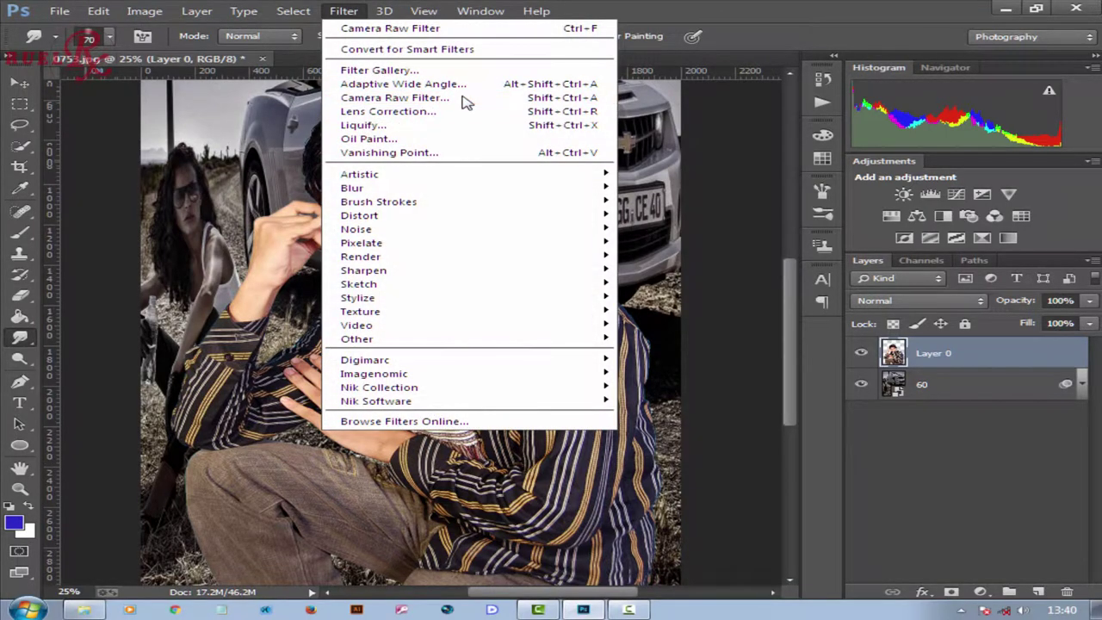
click(462, 98)
drag(945, 333, 951, 345)
scroll(949, 465, down, 1)
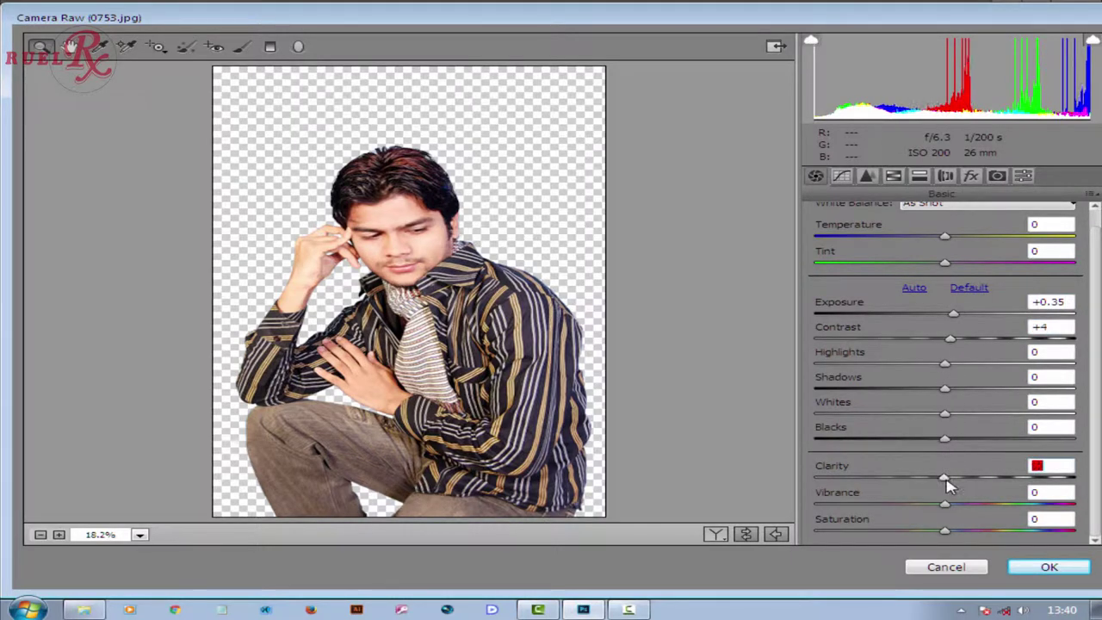
drag(945, 504, 949, 534)
click(1041, 568)
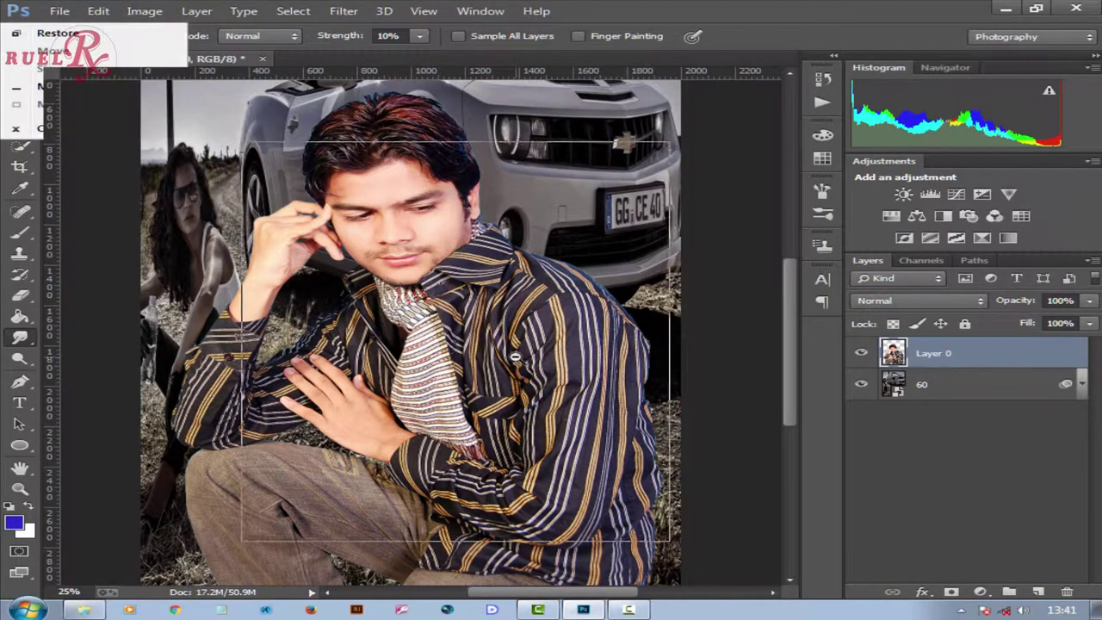
key(ctrl+minus)
Start a Tilt-Shift blur on car layer 60 with the focus and feather lines lowered.
click(934, 387)
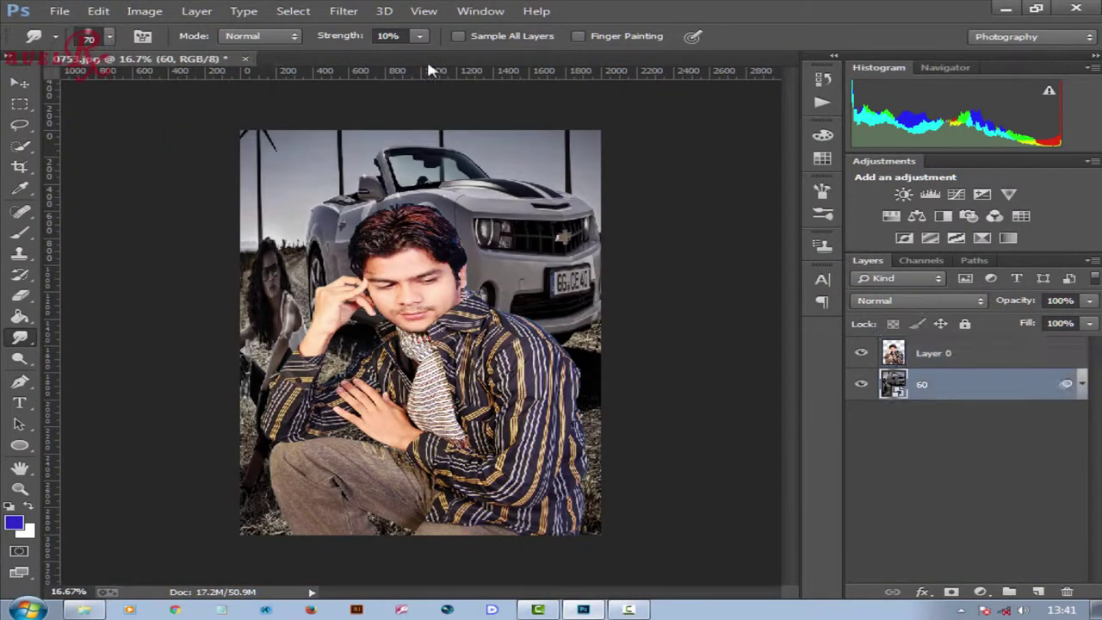
click(344, 10)
mouse_move(469, 188)
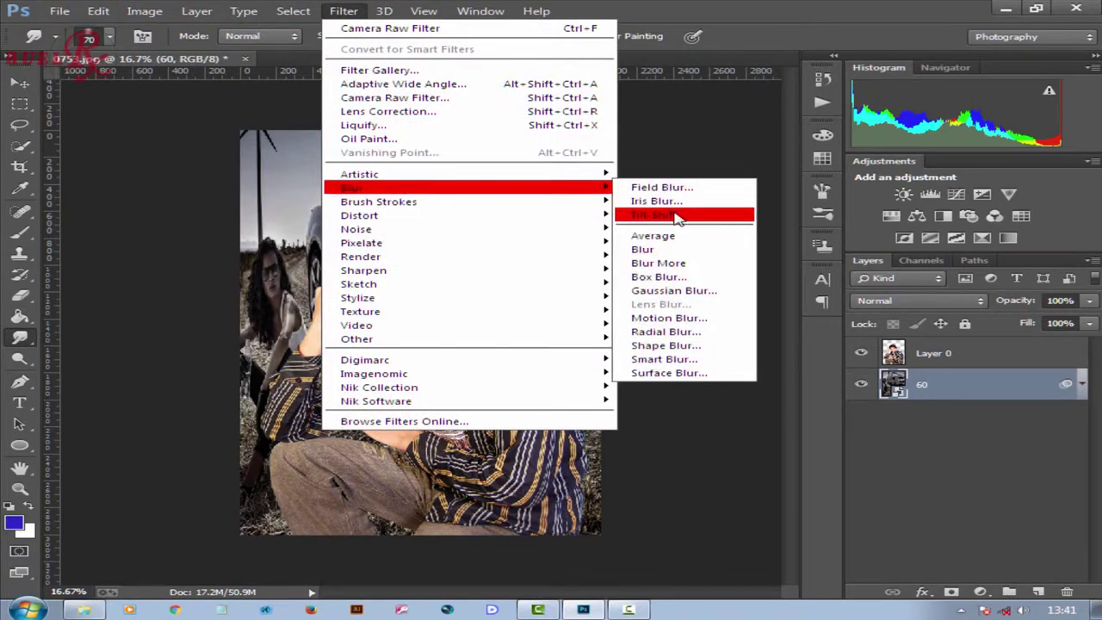
click(671, 215)
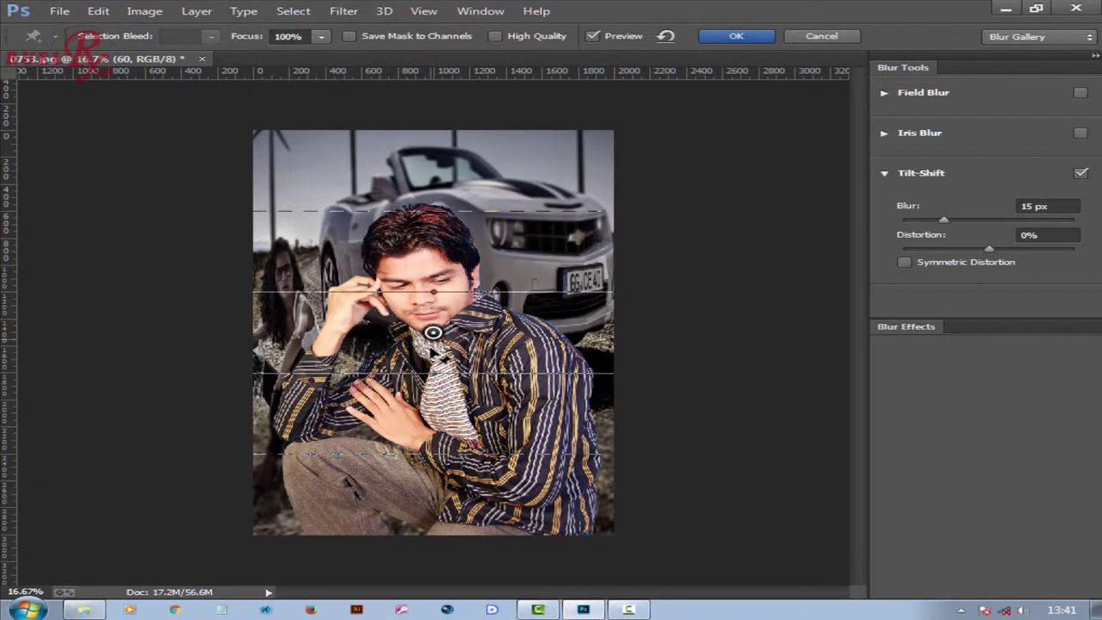
drag(433, 331, 433, 544)
drag(433, 504, 433, 542)
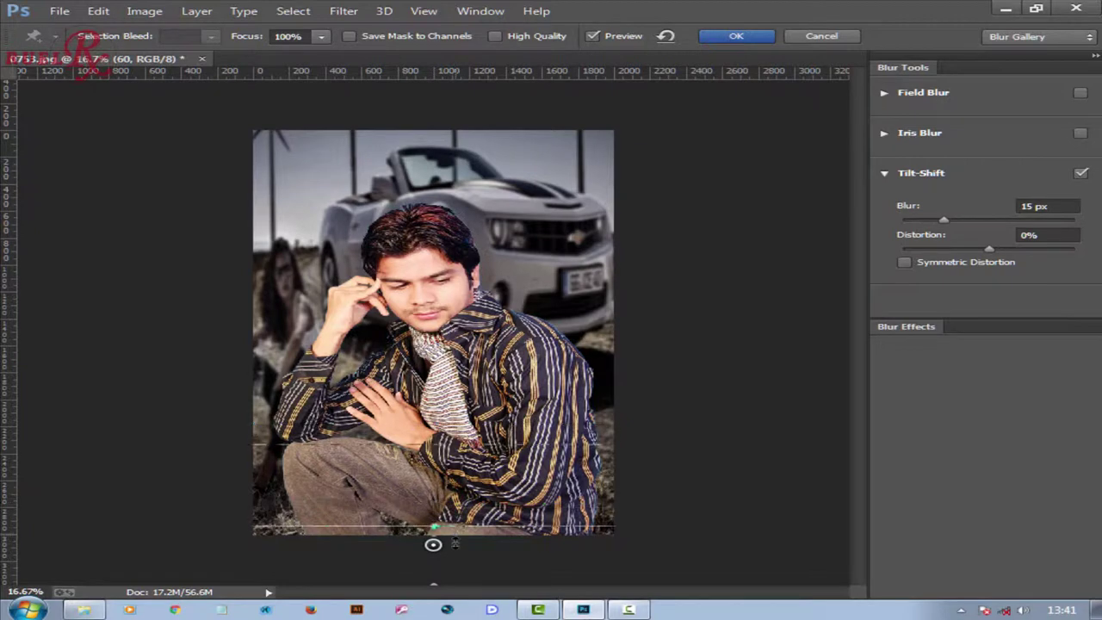
drag(429, 491, 429, 497)
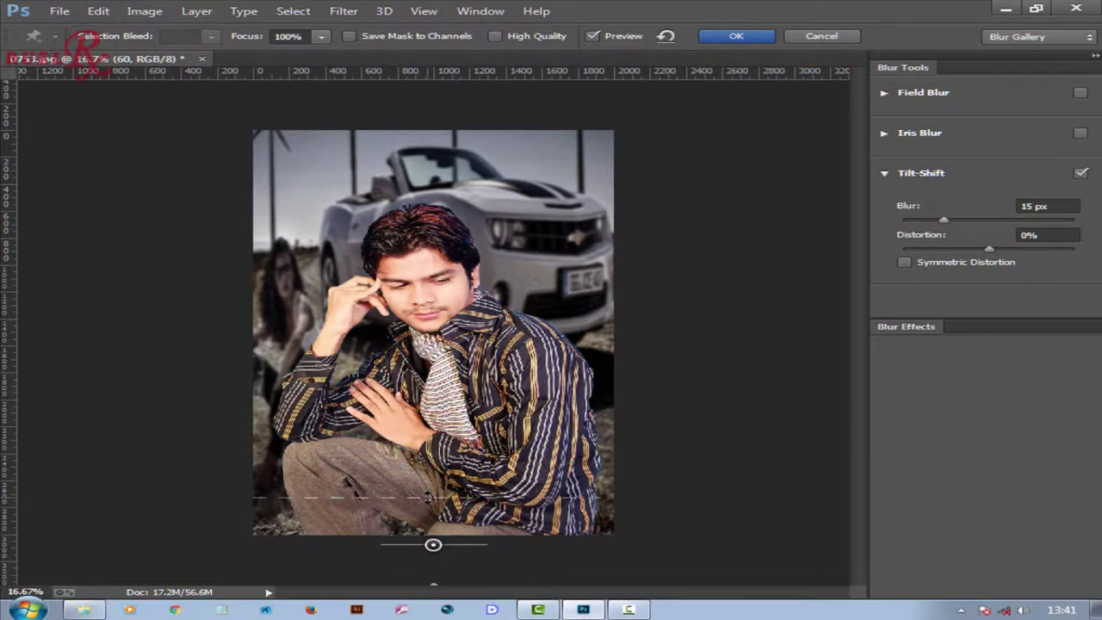
Set the tilt-shift blur to 9 px and apply it.
drag(943, 219, 935, 226)
click(1081, 132)
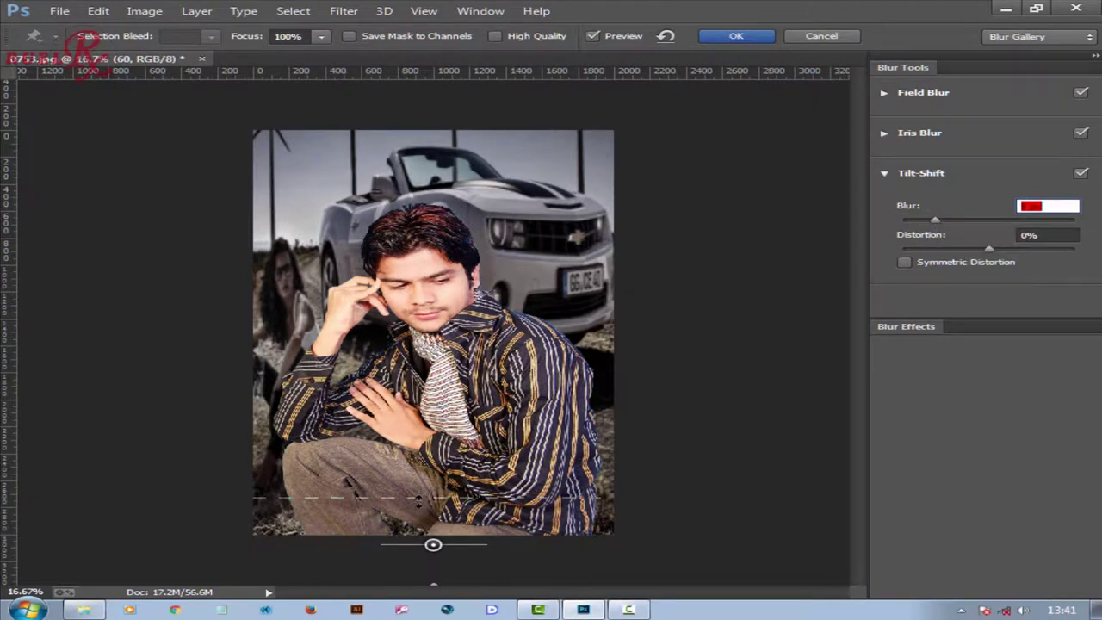
drag(419, 499, 426, 521)
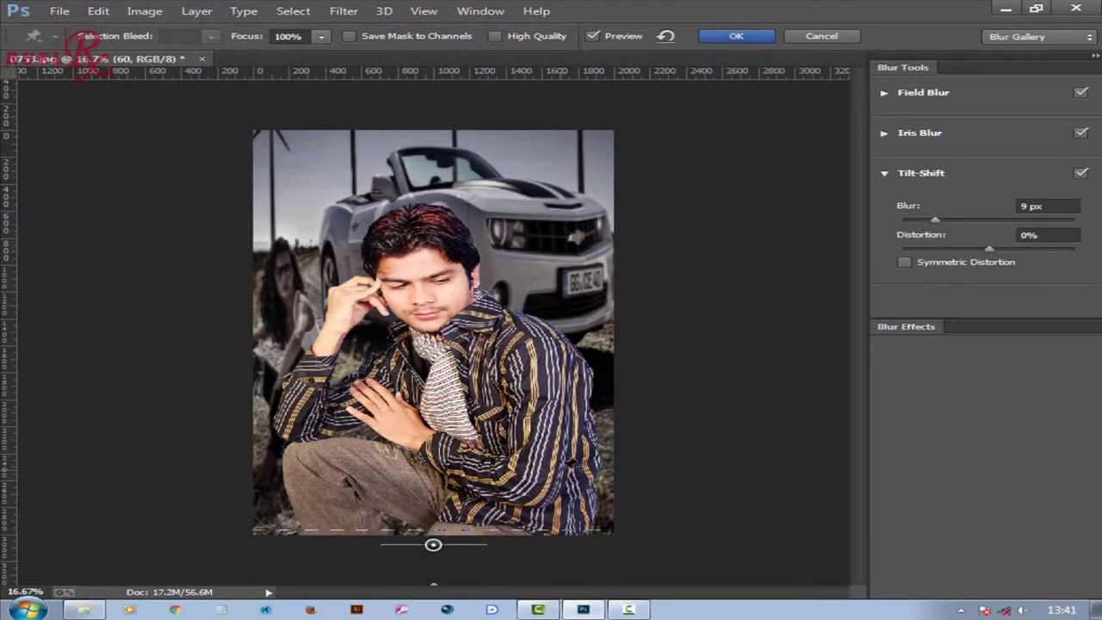
click(738, 38)
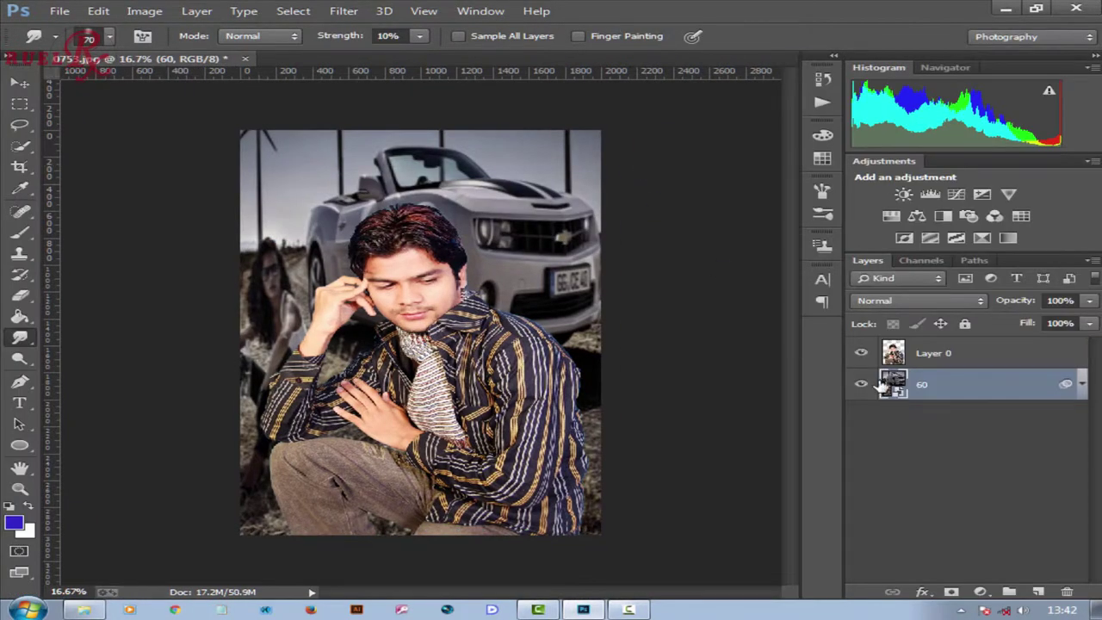
click(952, 355)
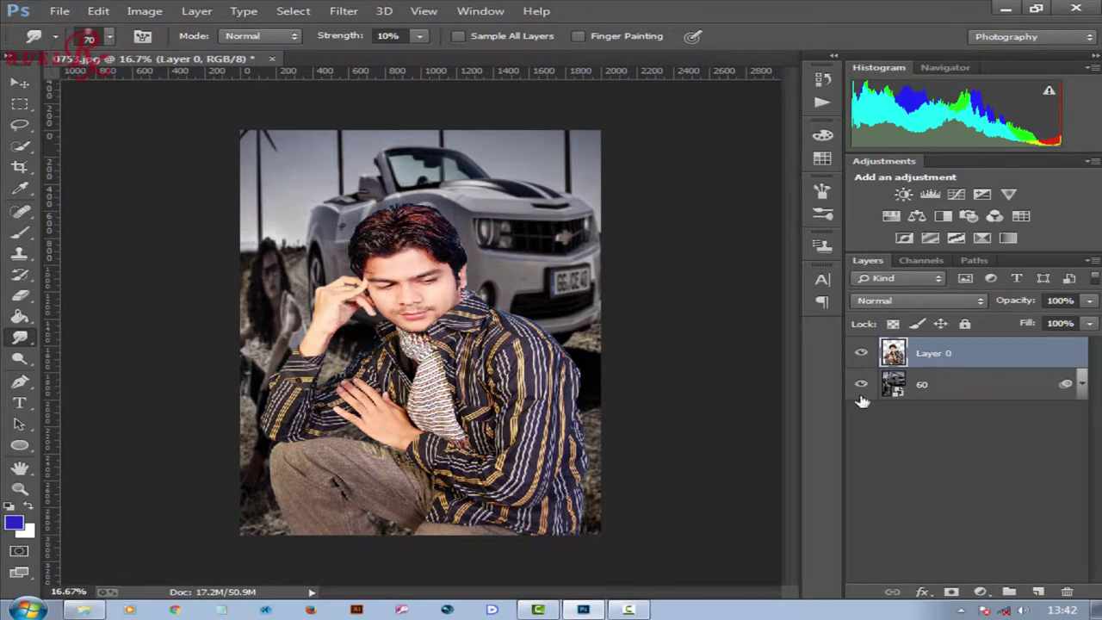
Quick-select the shirt across the left sleeve, chest, collar and bottom edge.
click(19, 146)
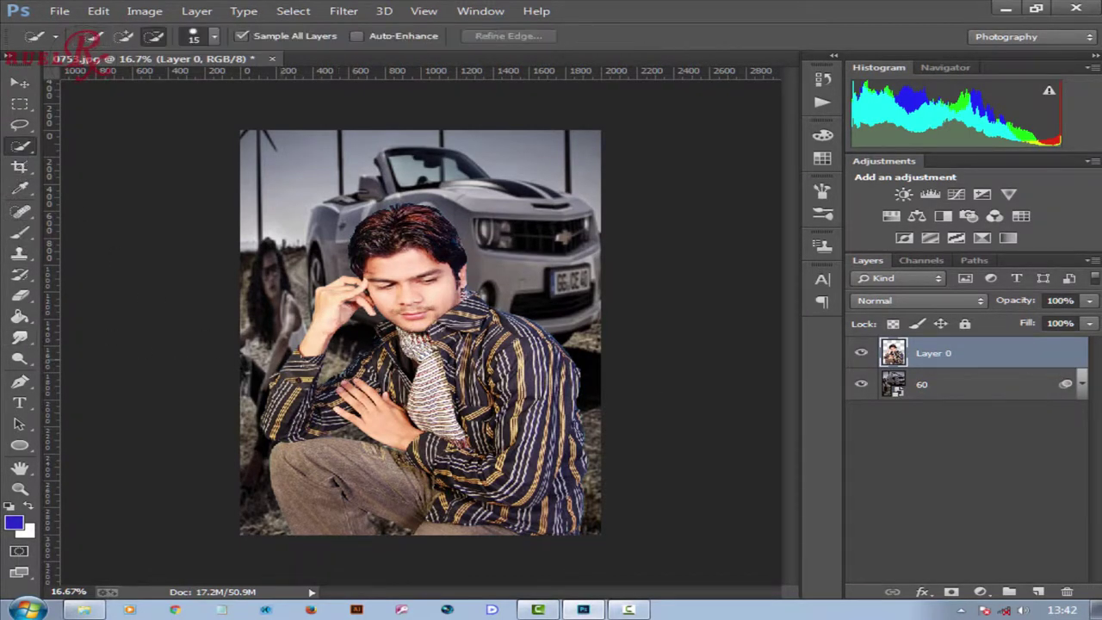
scroll(376, 362, up, 2)
drag(376, 363, 402, 360)
drag(219, 379, 319, 452)
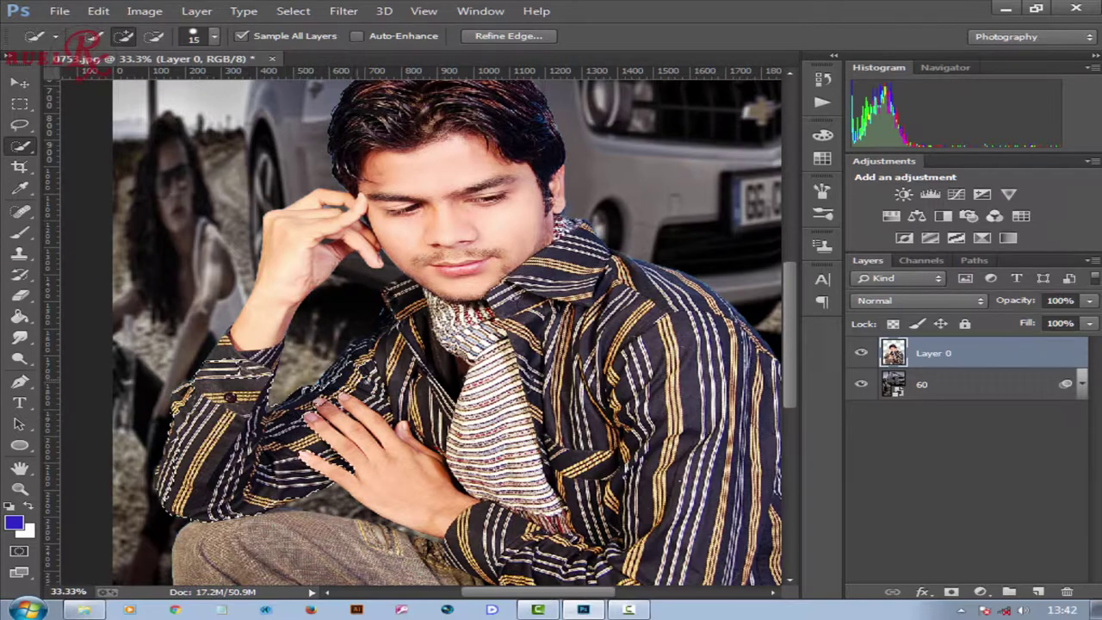
mouse_move(362, 383)
mouse_down()
mouse_move(607, 263)
mouse_move(534, 413)
mouse_up()
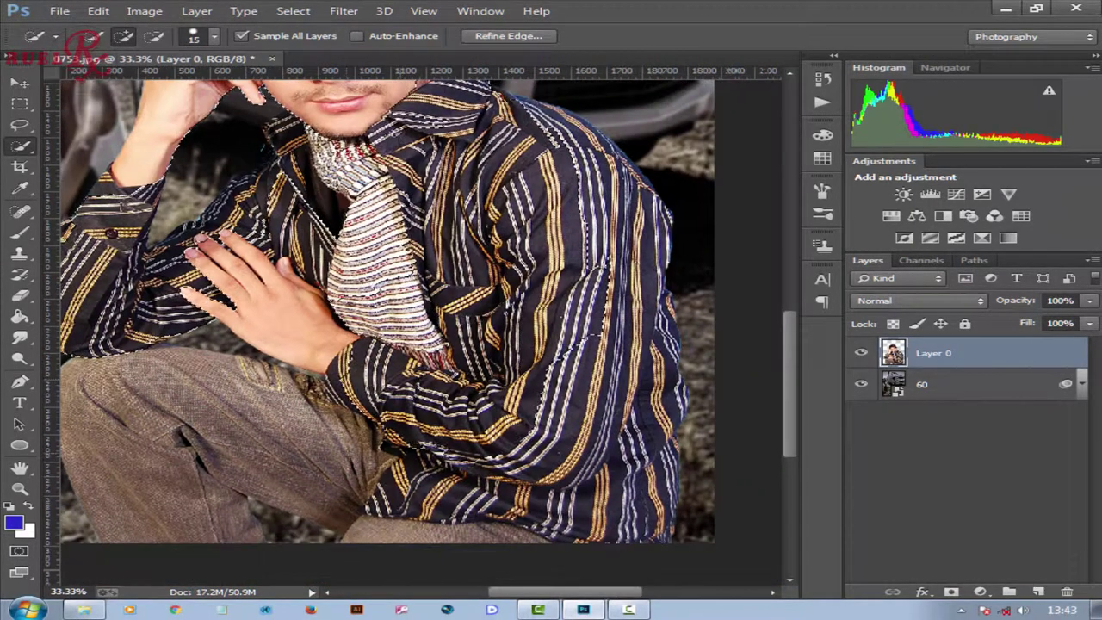
drag(387, 460, 641, 439)
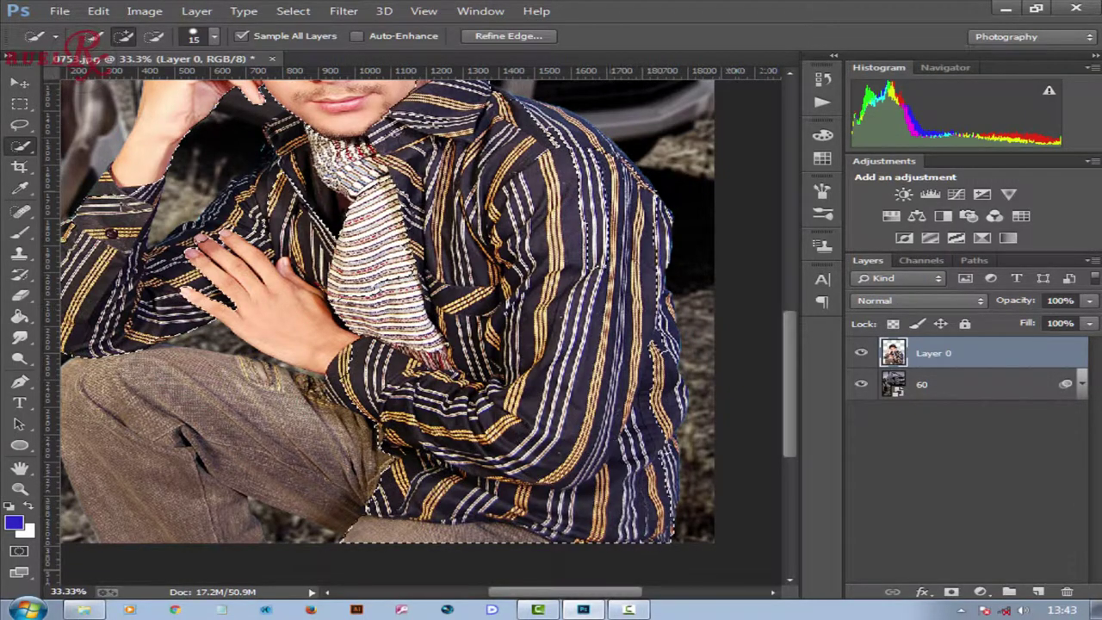
Zoom to 50% and refine the selection to follow the collar, not the neck.
key(ctrl+plus)
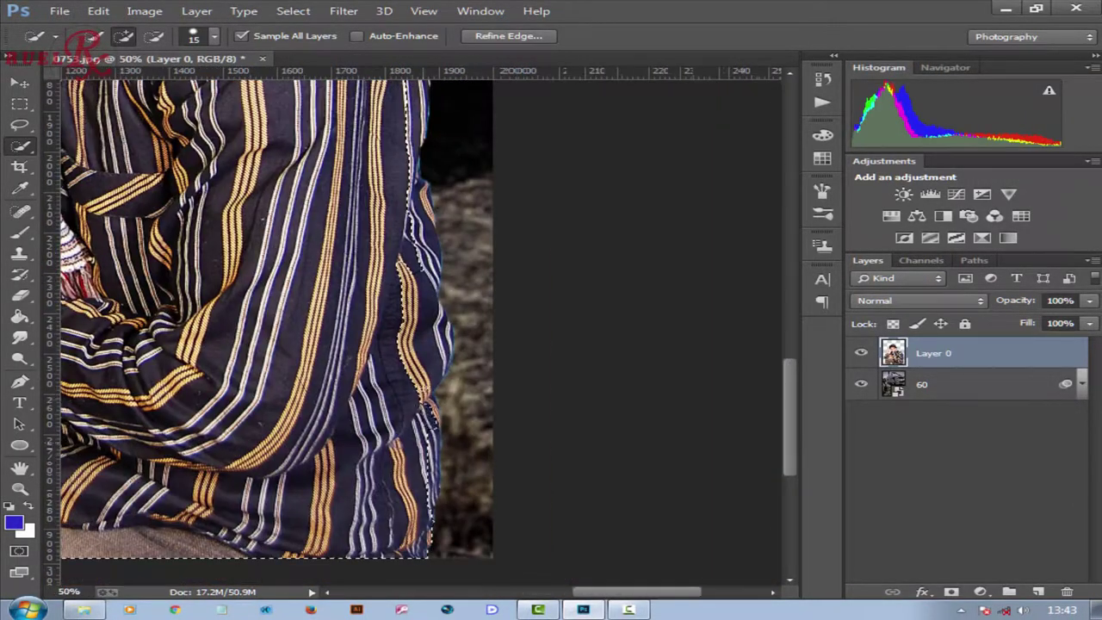
scroll(426, 379, up, 5)
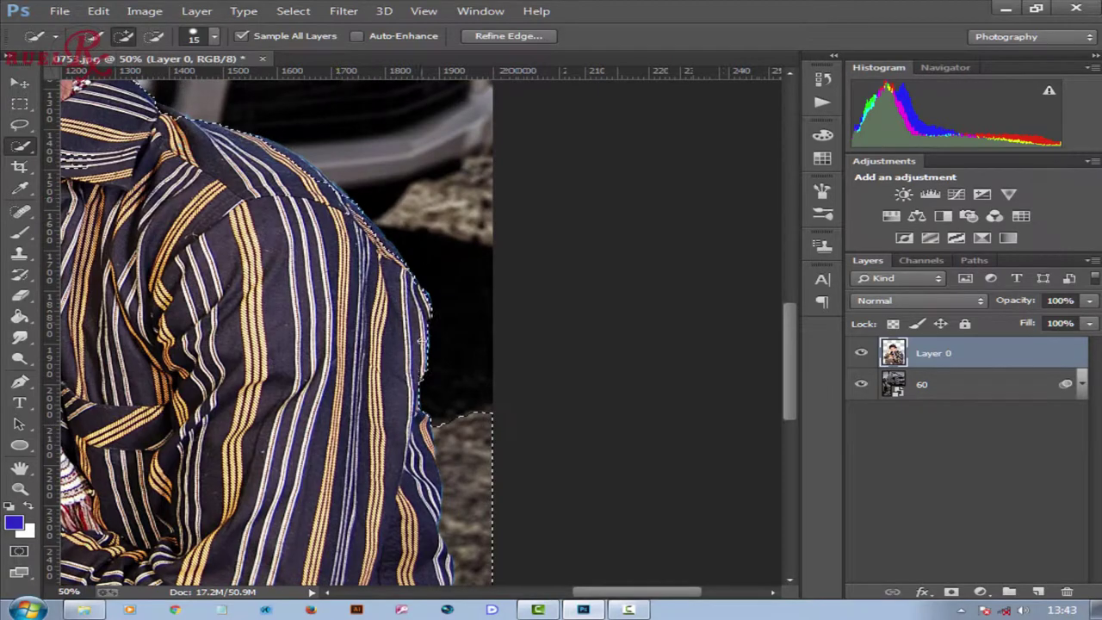
scroll(425, 341, up, 5)
scroll(426, 342, left, 3)
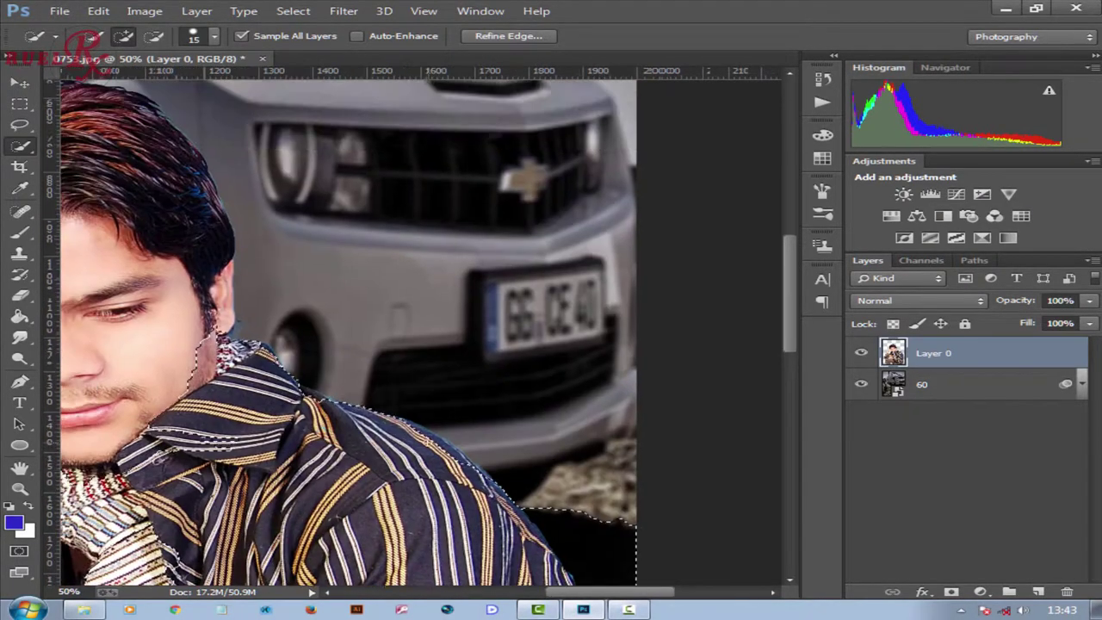
scroll(207, 482, up, 1)
scroll(207, 482, left, 2)
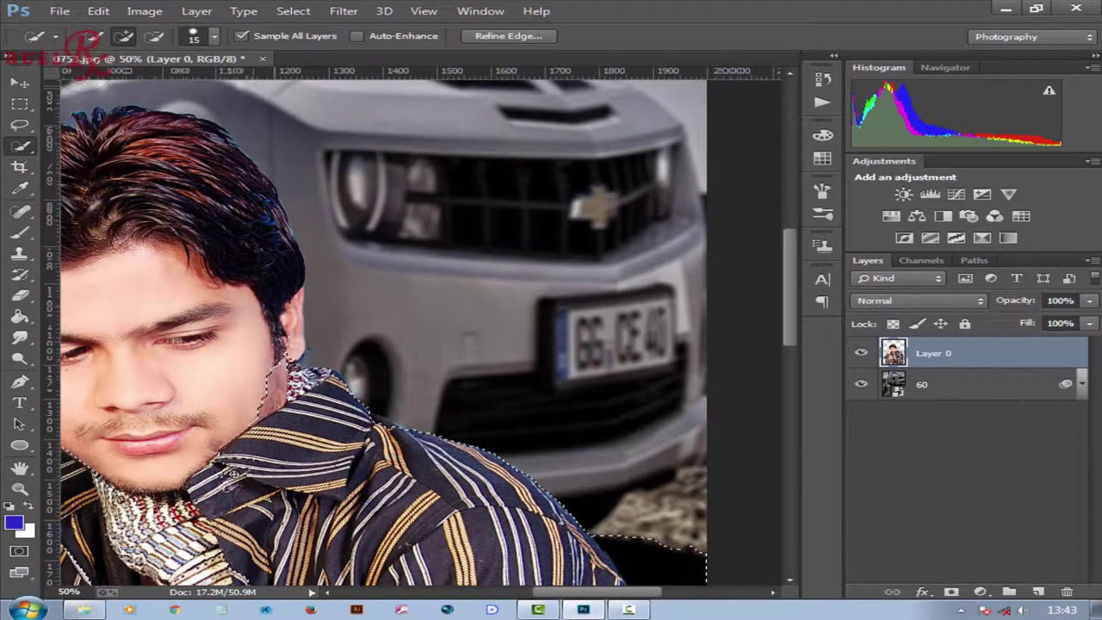
drag(215, 465, 258, 405)
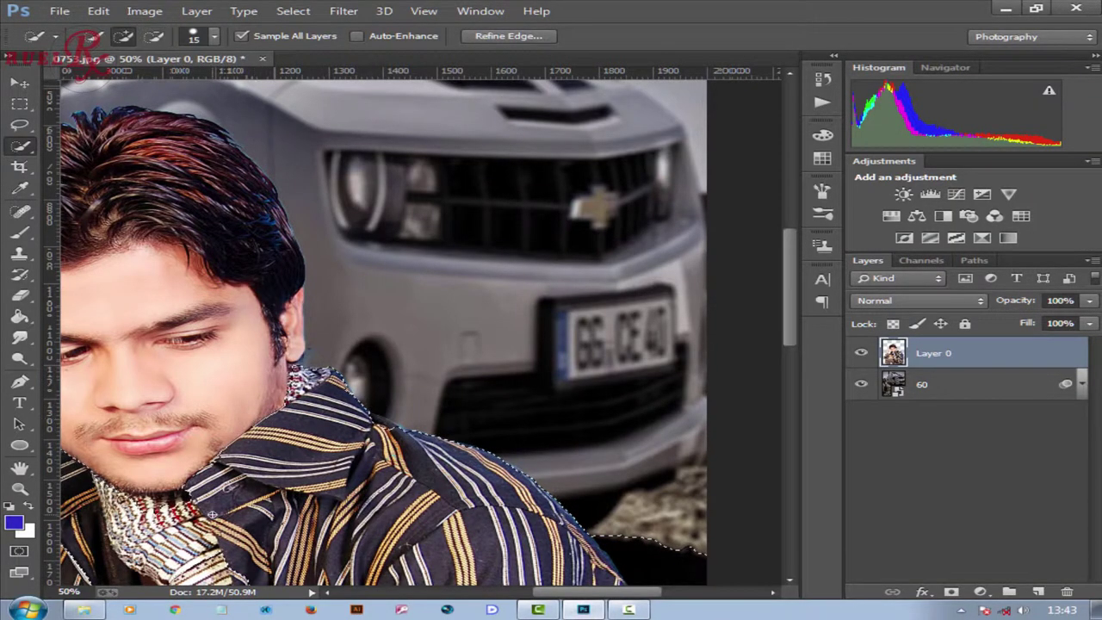
scroll(258, 409, down, 3)
scroll(259, 409, left, 3)
scroll(232, 409, left, 3)
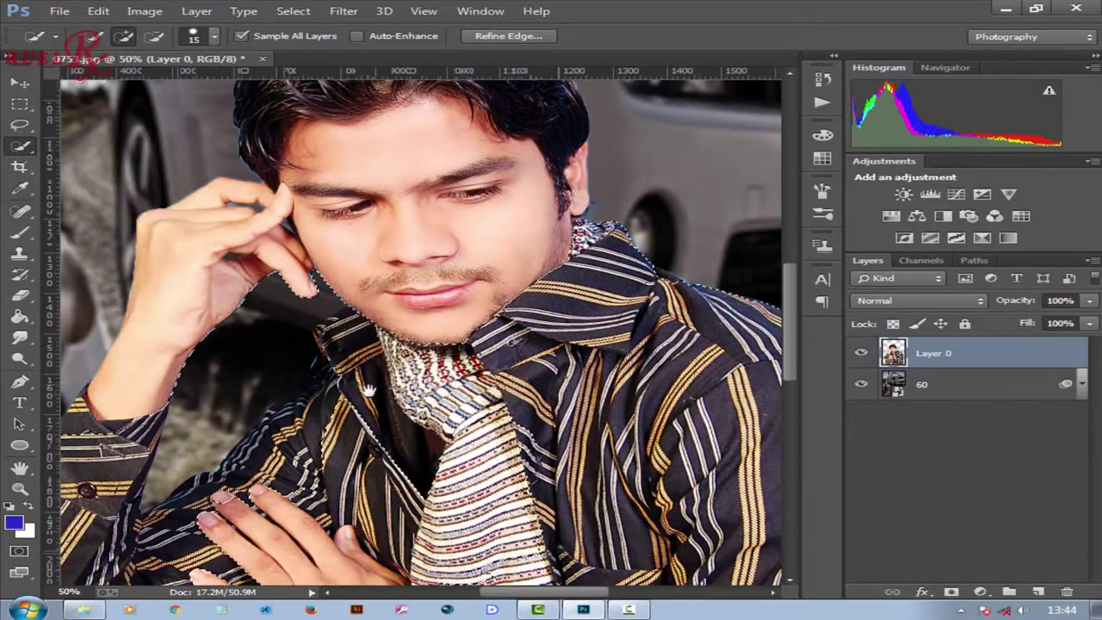
scroll(233, 408, down, 3)
scroll(232, 408, left, 2)
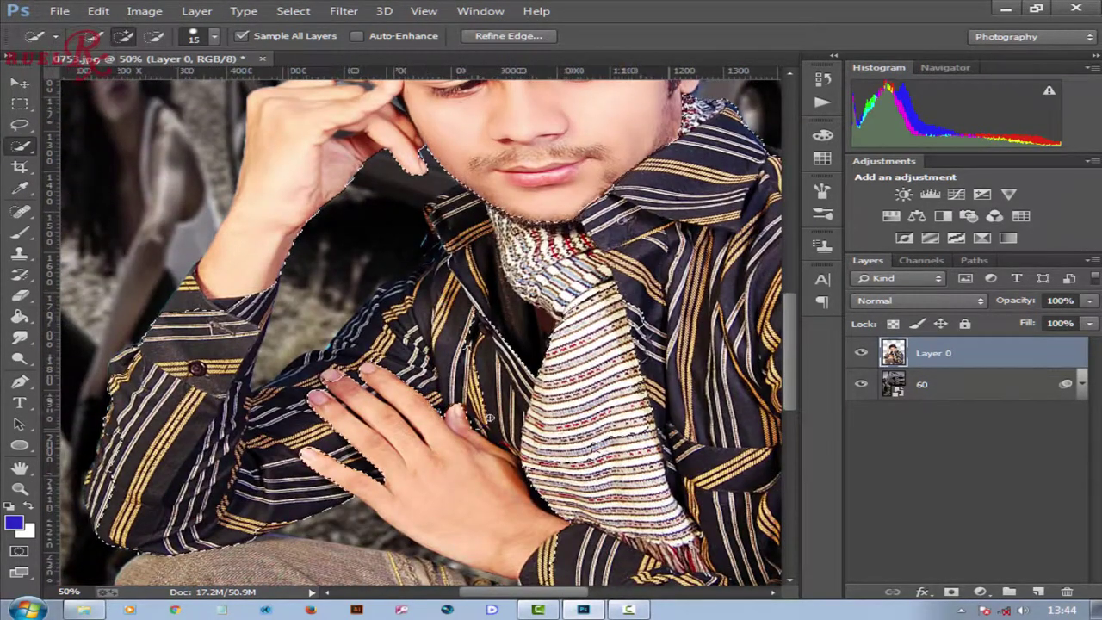
scroll(529, 475, down, 3)
scroll(529, 475, right, 3)
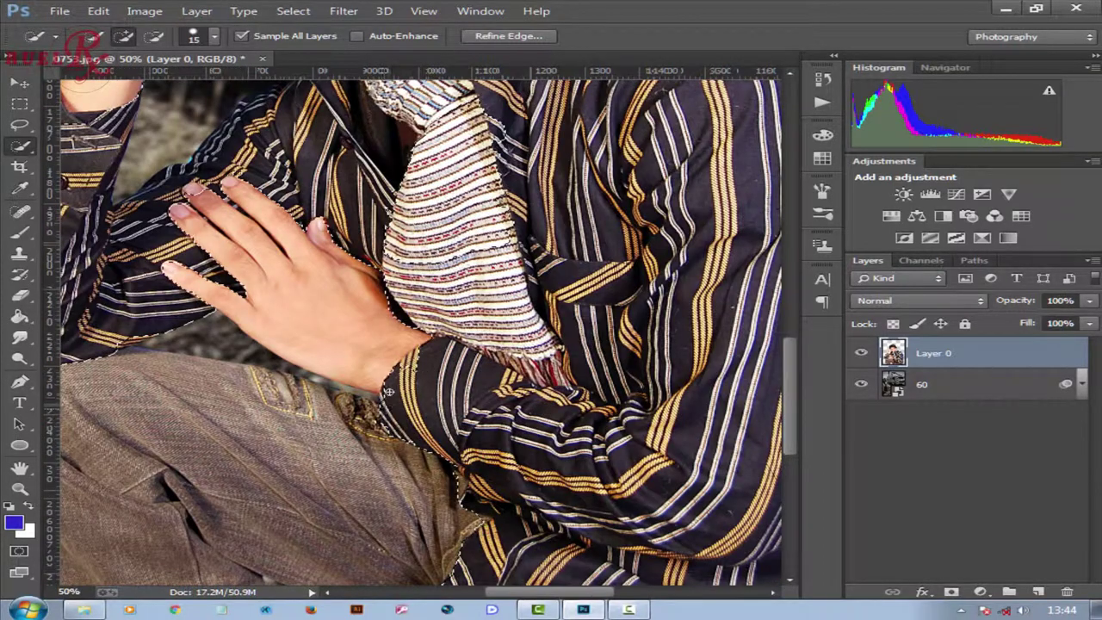
scroll(510, 295, up, 1)
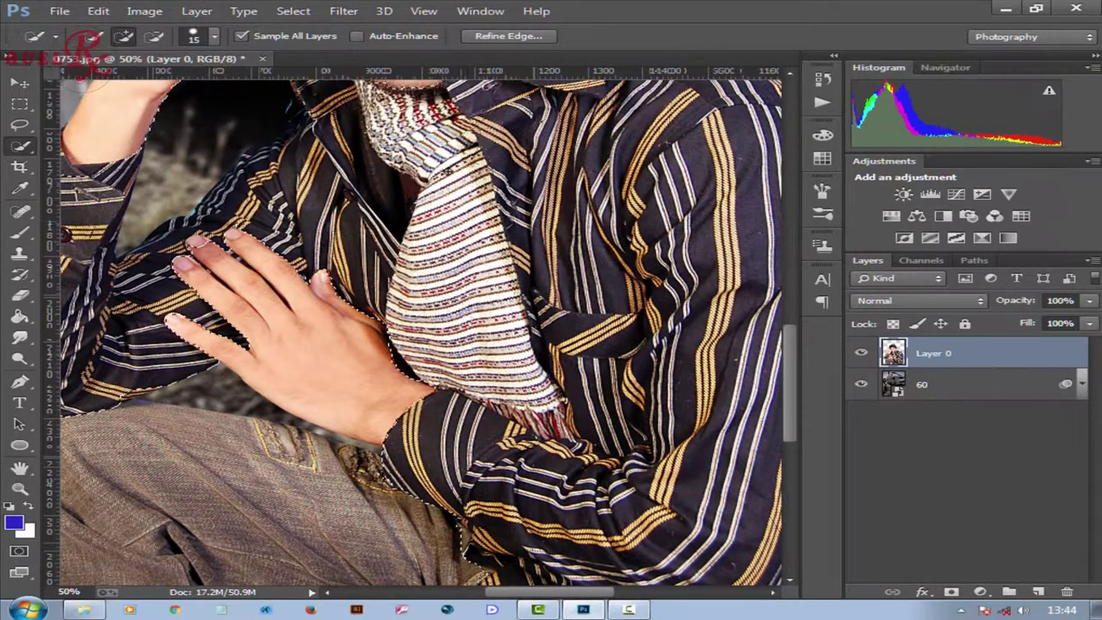
scroll(510, 295, left, 2)
scroll(509, 295, up, 1)
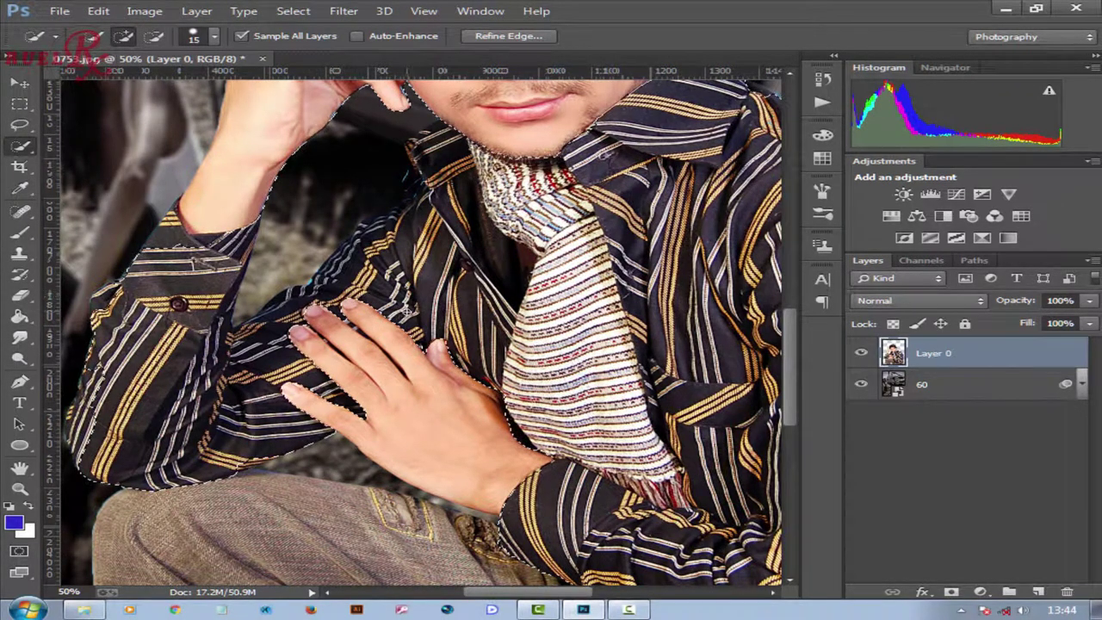
scroll(379, 327, down, 1)
scroll(400, 359, right, 2)
scroll(401, 360, down, 4)
scroll(380, 286, right, 3)
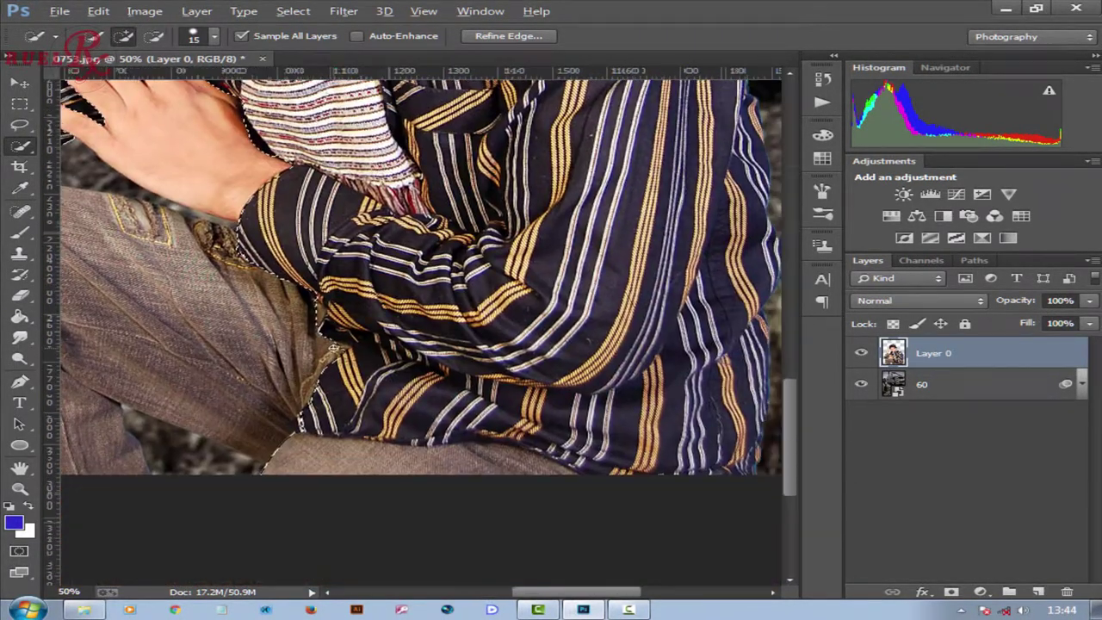
scroll(258, 292, down, 3)
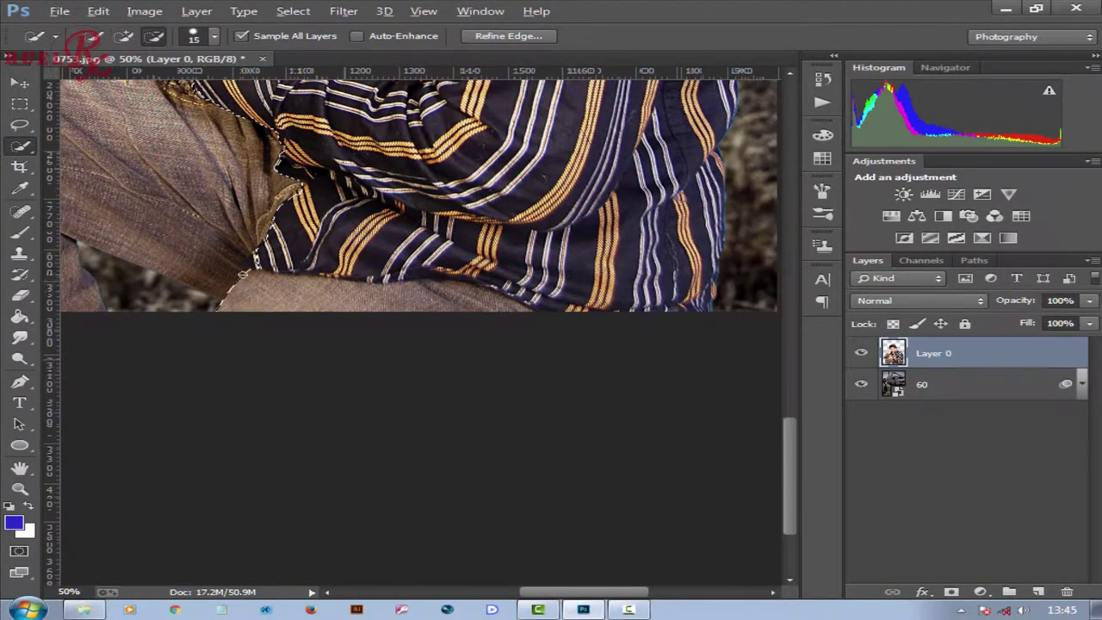
Add the shirt's bottom edge and subtract a stray trouser area with Alt.
drag(244, 274, 389, 274)
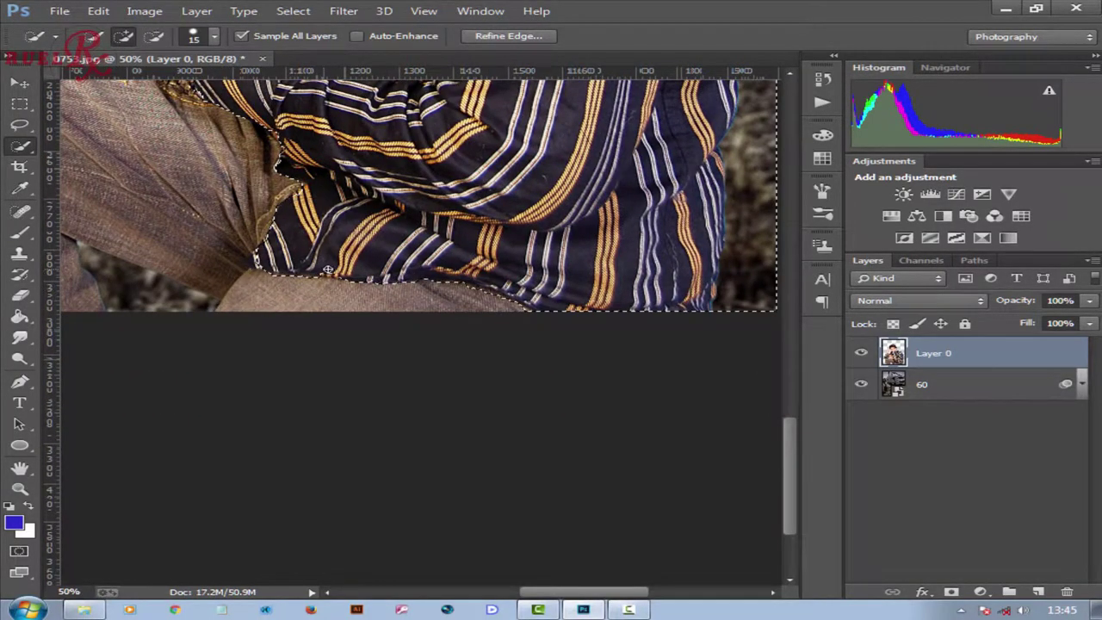
scroll(345, 284, up, 5)
scroll(360, 393, left, 3)
scroll(360, 394, up, 2)
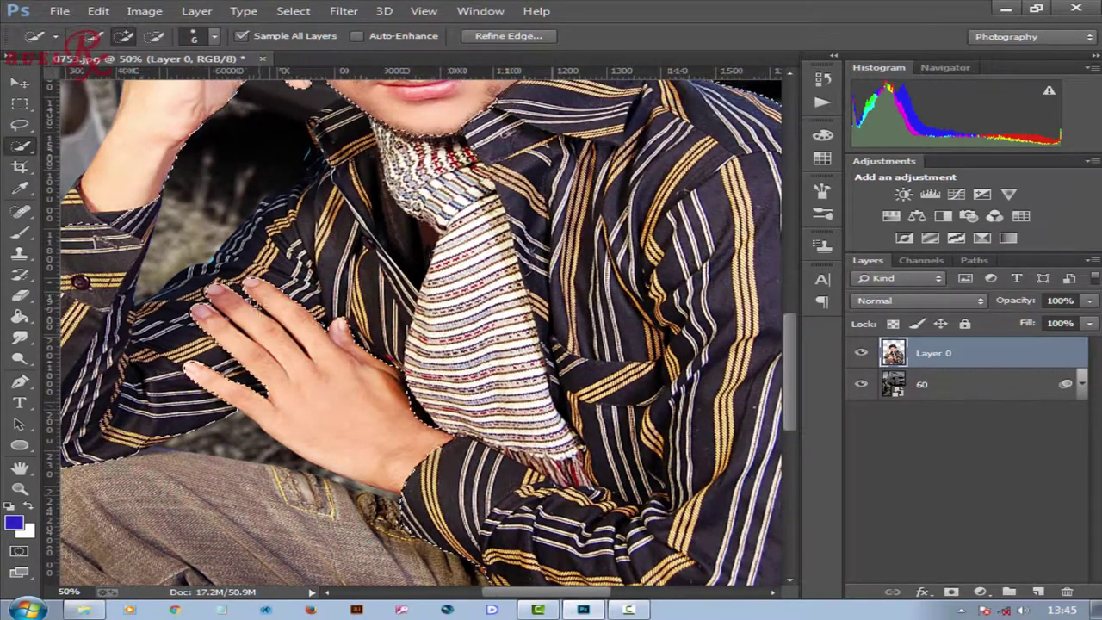
scroll(254, 312, up, 2)
scroll(254, 312, up, 1)
scroll(253, 311, left, 4)
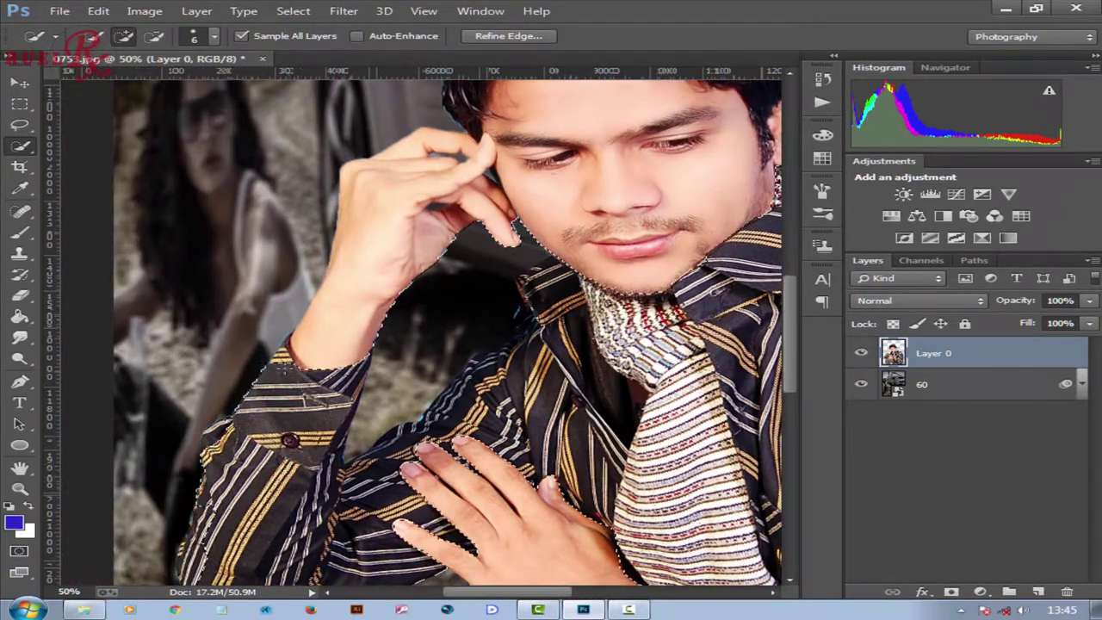
drag(284, 365, 270, 340)
scroll(258, 362, down, 1)
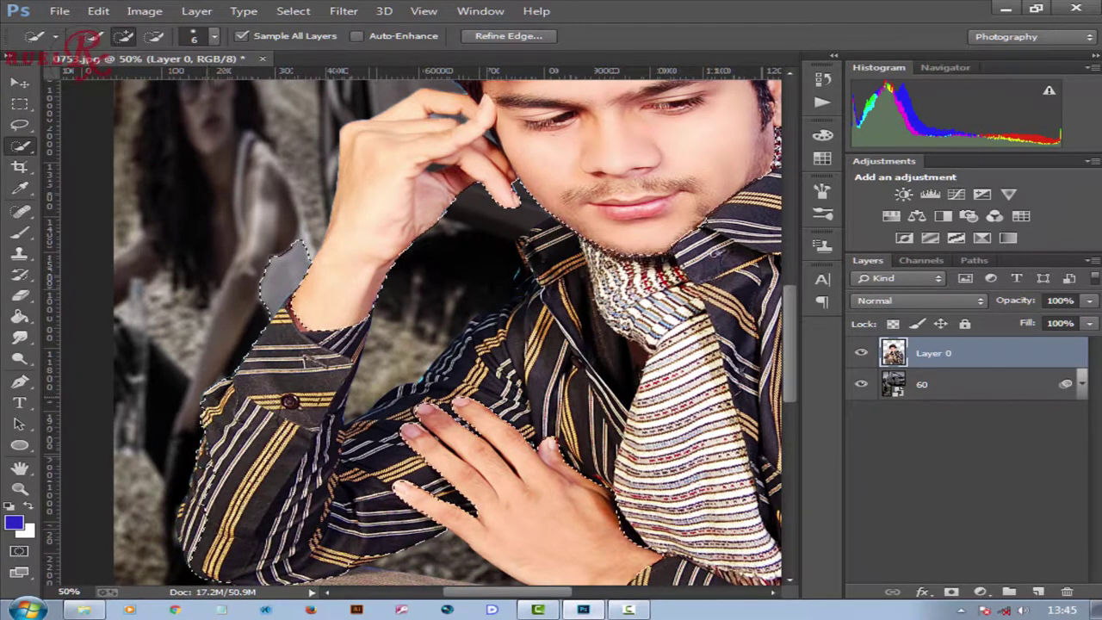
scroll(266, 518, down, 1)
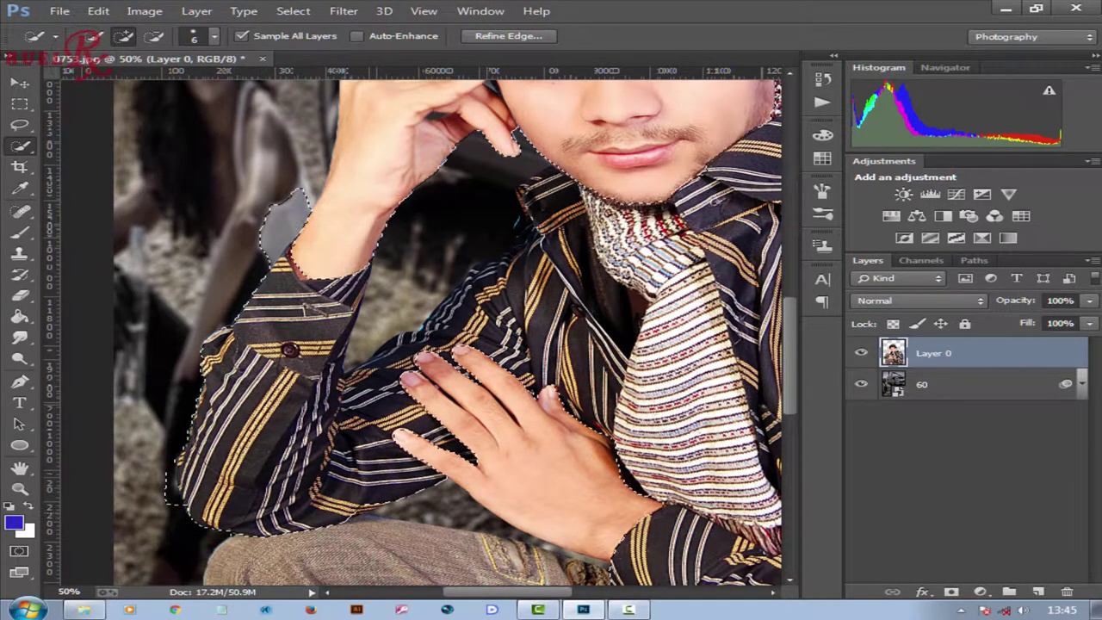
key(alt)
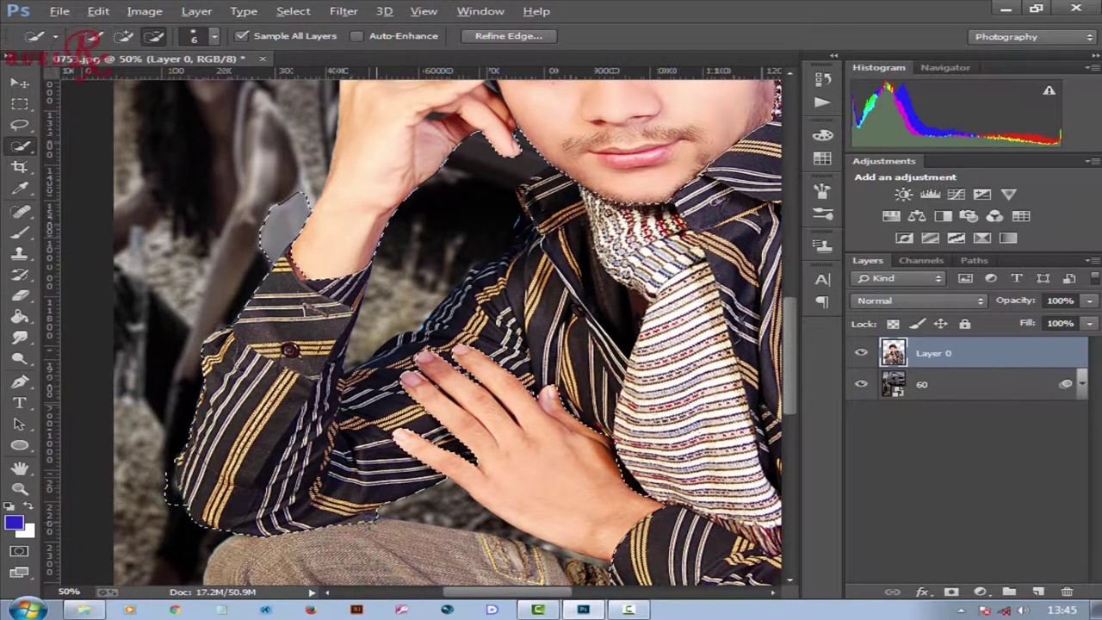
alt+click(362, 519)
Paint the selected shirt blue on new Layer 1 and lower its opacity to 54%.
scroll(383, 519, down, 4)
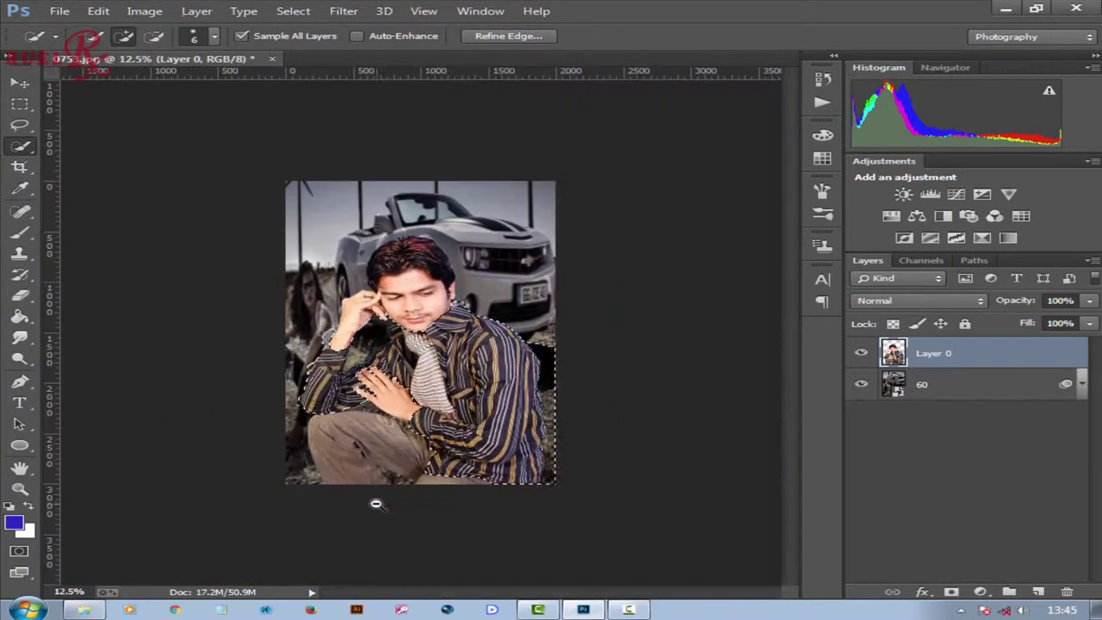
key(ctrl+shift+alt+n)
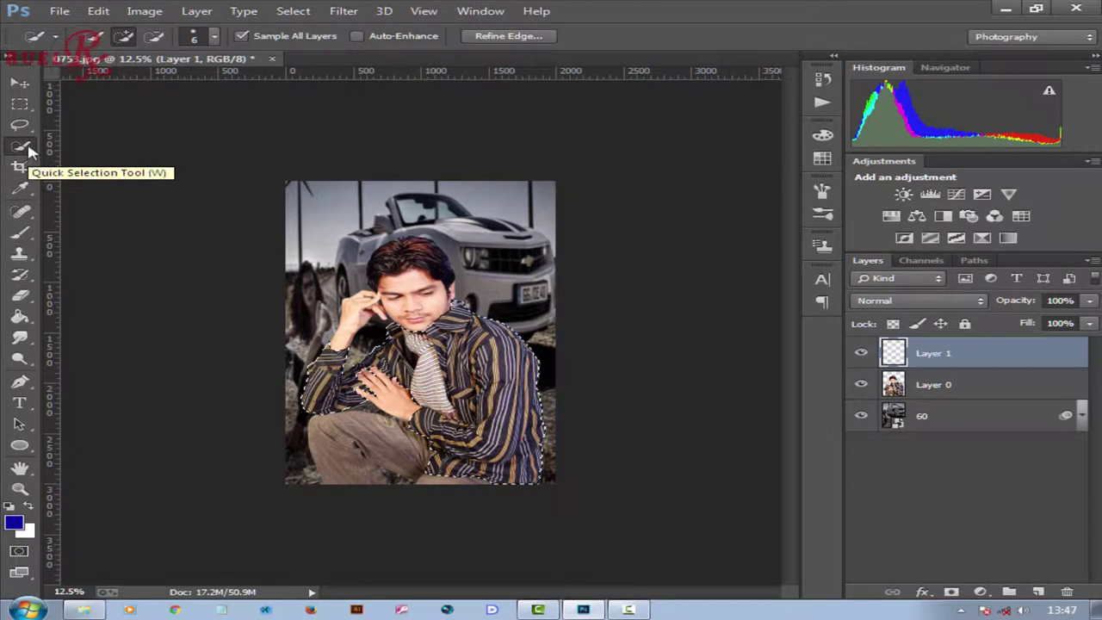
click(20, 232)
drag(467, 456, 448, 370)
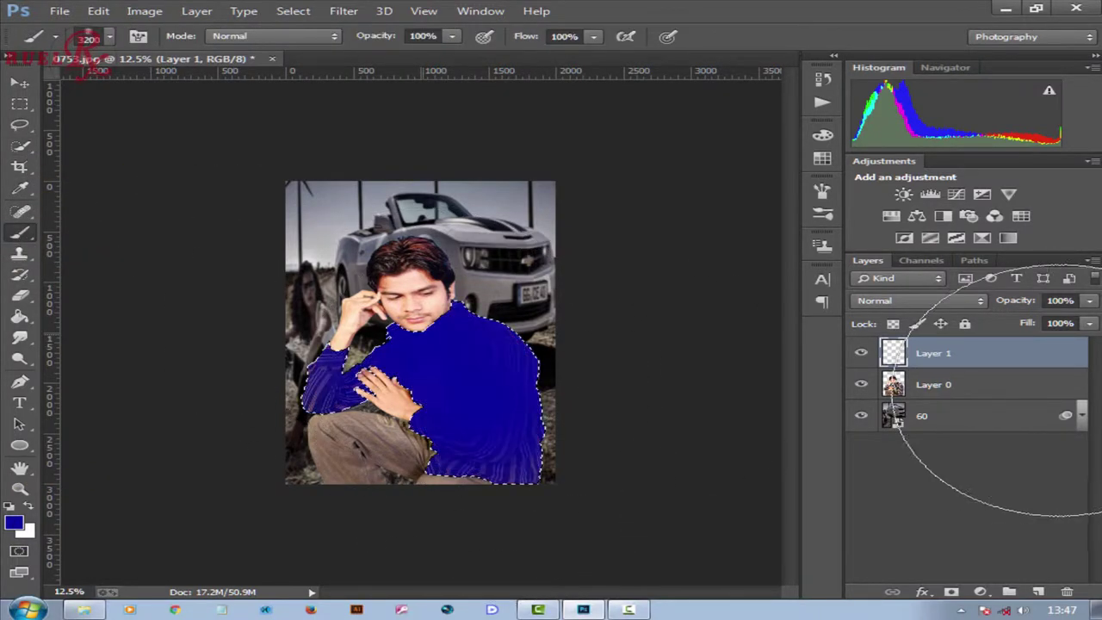
drag(319, 370, 344, 379)
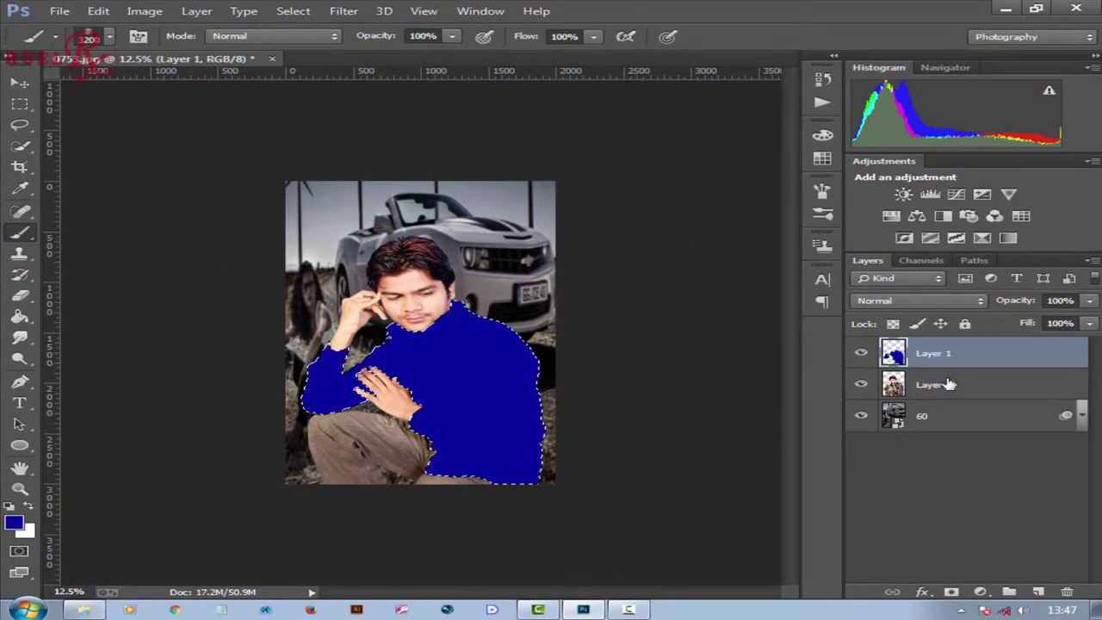
drag(1090, 301, 1037, 351)
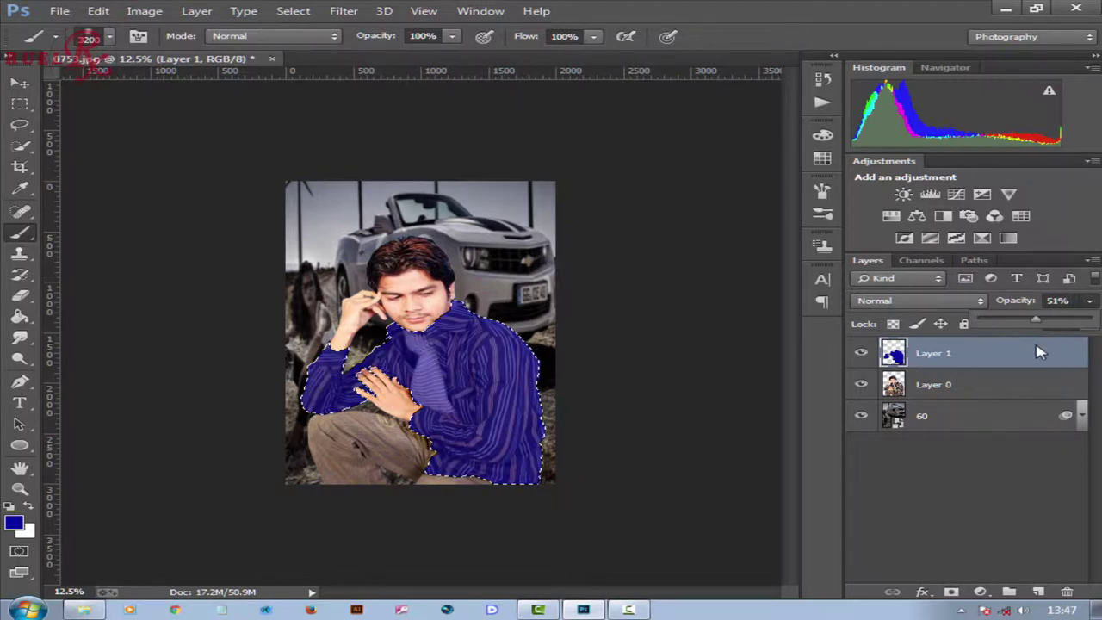
click(143, 12)
mouse_move(172, 50)
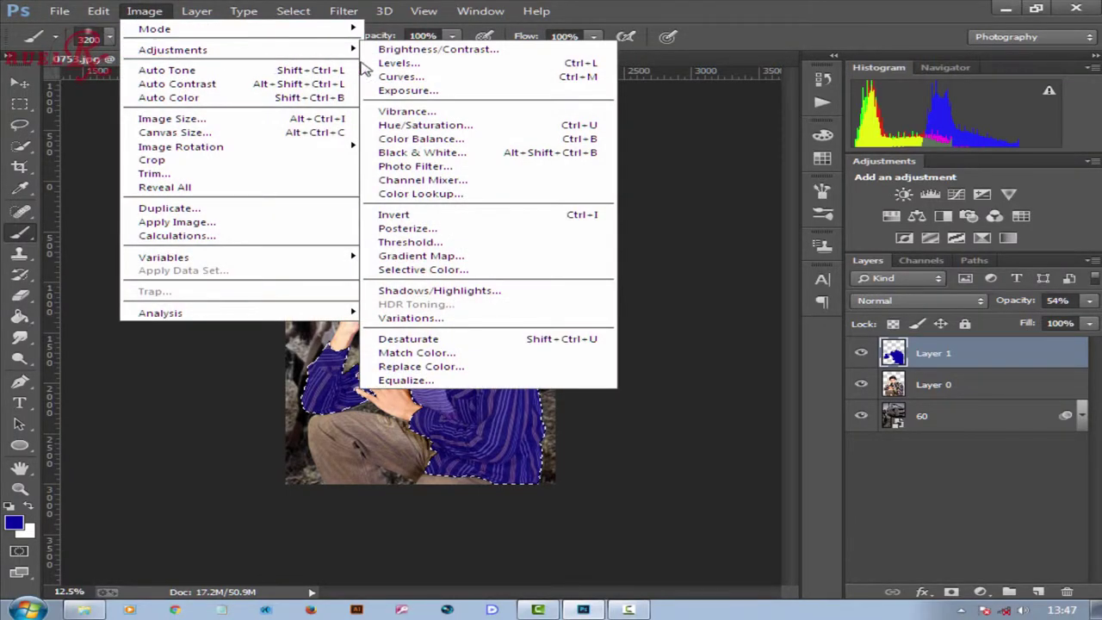
Give the shirt's blue tint a Hue/Saturation of Hue -2, Saturation +30.
click(464, 125)
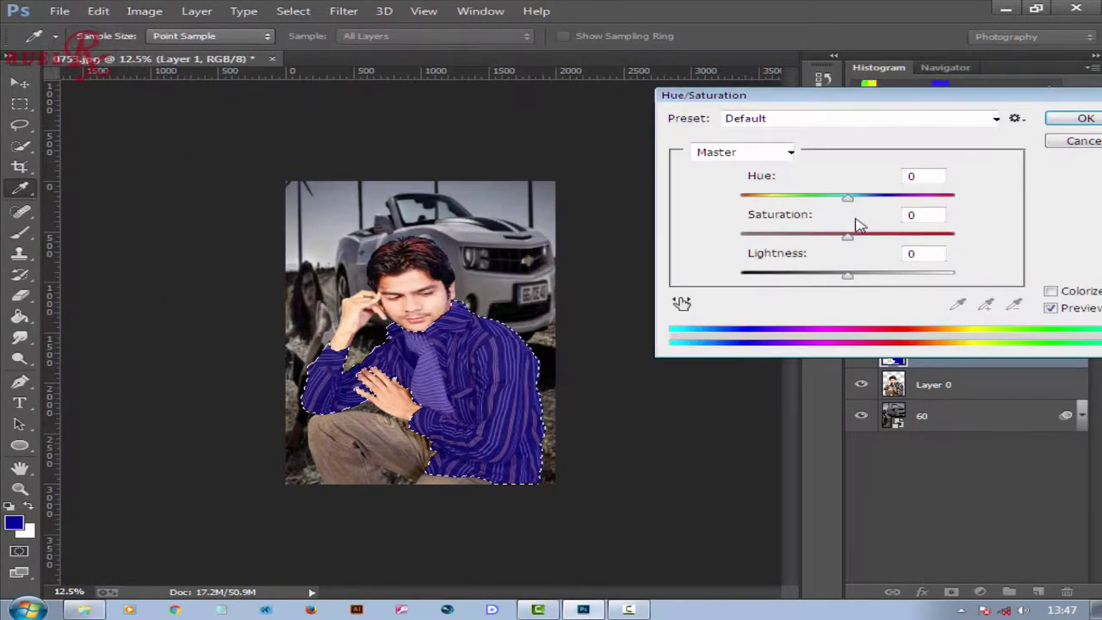
mouse_move(847, 197)
mouse_down()
mouse_move(849, 208)
mouse_move(873, 200)
mouse_move(789, 199)
mouse_move(835, 233)
mouse_move(849, 271)
mouse_move(848, 238)
mouse_move(876, 238)
mouse_up()
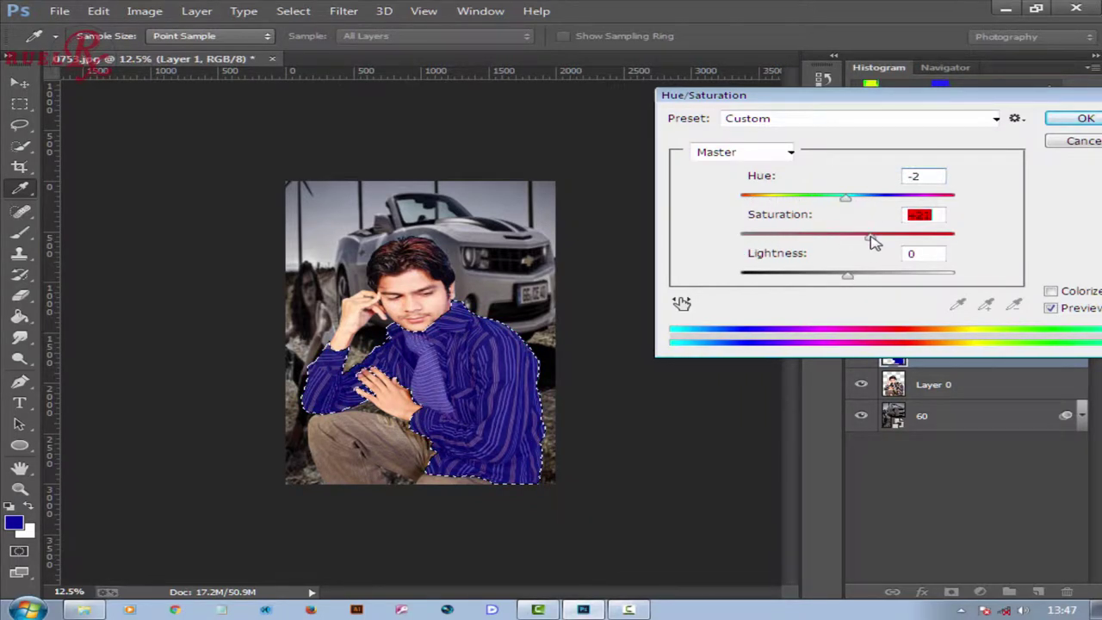
mouse_move(848, 276)
mouse_down()
mouse_move(826, 290)
mouse_move(858, 290)
mouse_move(857, 299)
mouse_up()
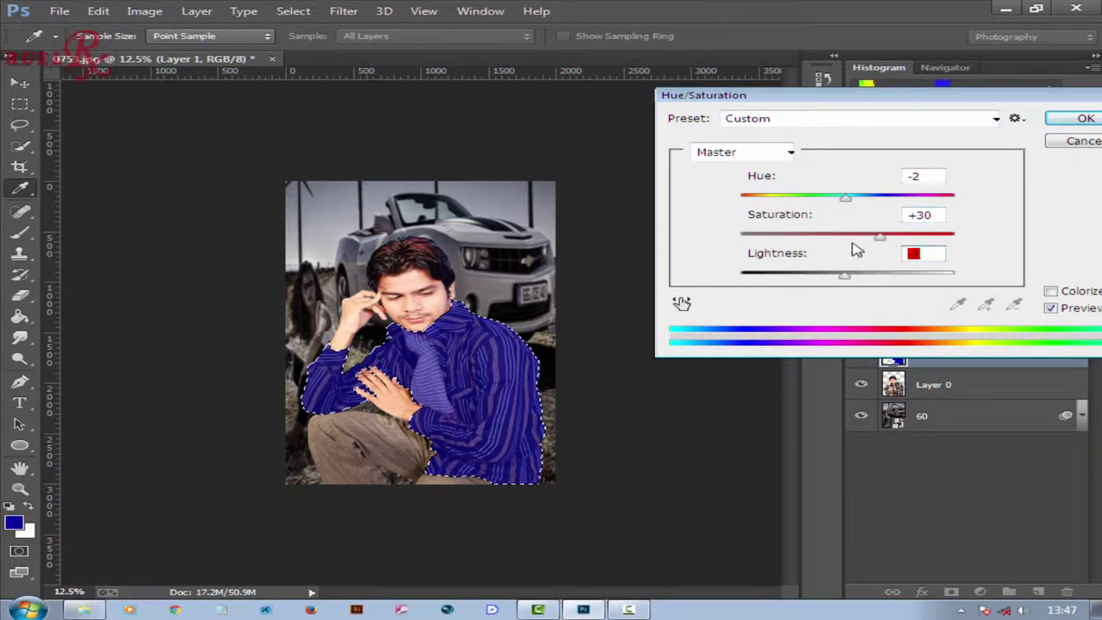
click(1084, 120)
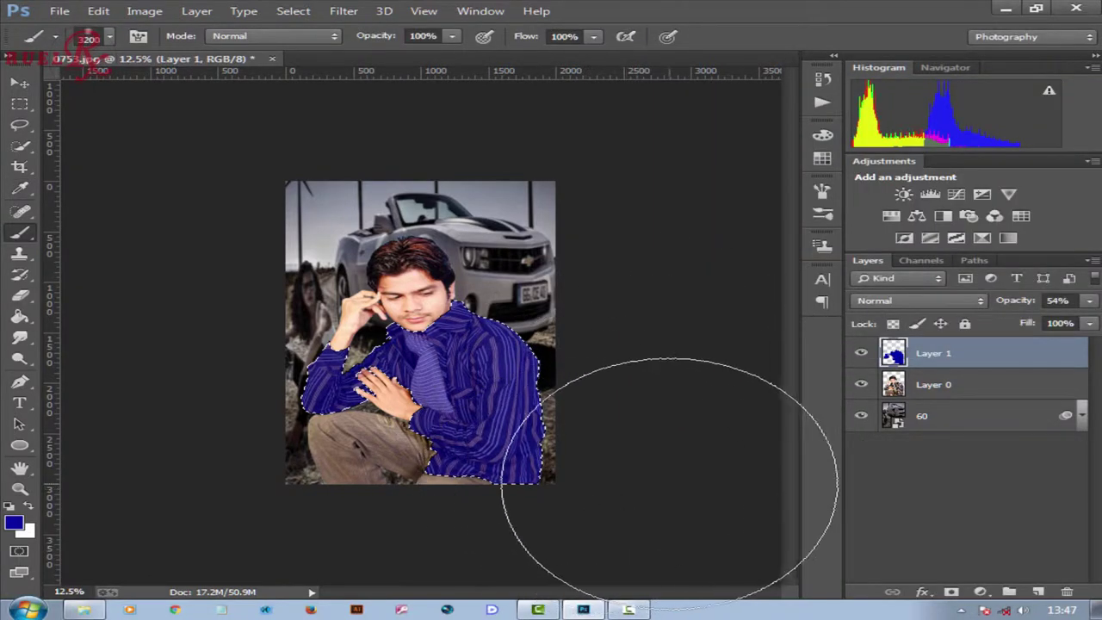
Drop the shirt selection, quick-select the trousers on Layer 0, and hide car layer 60.
key(ctrl+d)
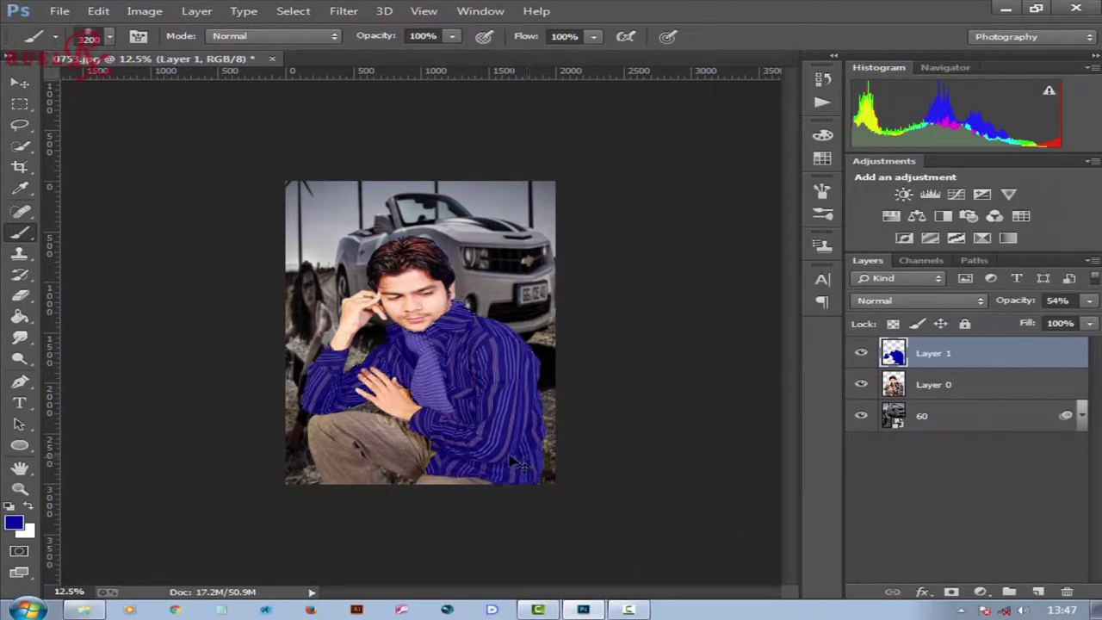
click(924, 384)
key(ctrl+plus)
key(ctrl+plus)
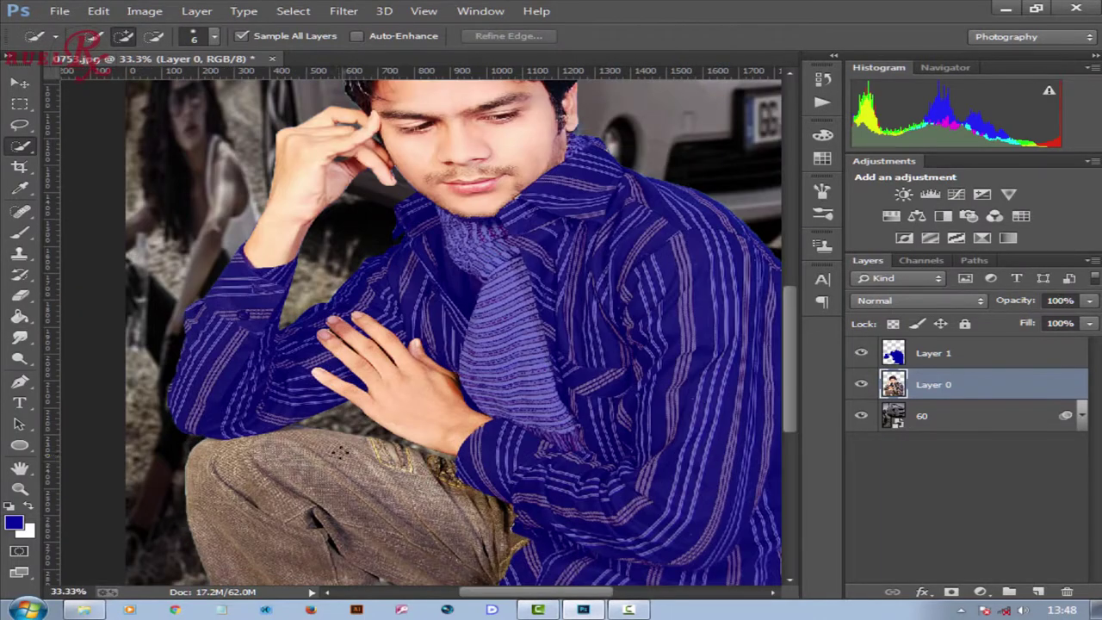
key(ctrl+plus)
mouse_move(207, 422)
mouse_down()
mouse_move(308, 467)
mouse_move(465, 404)
mouse_up()
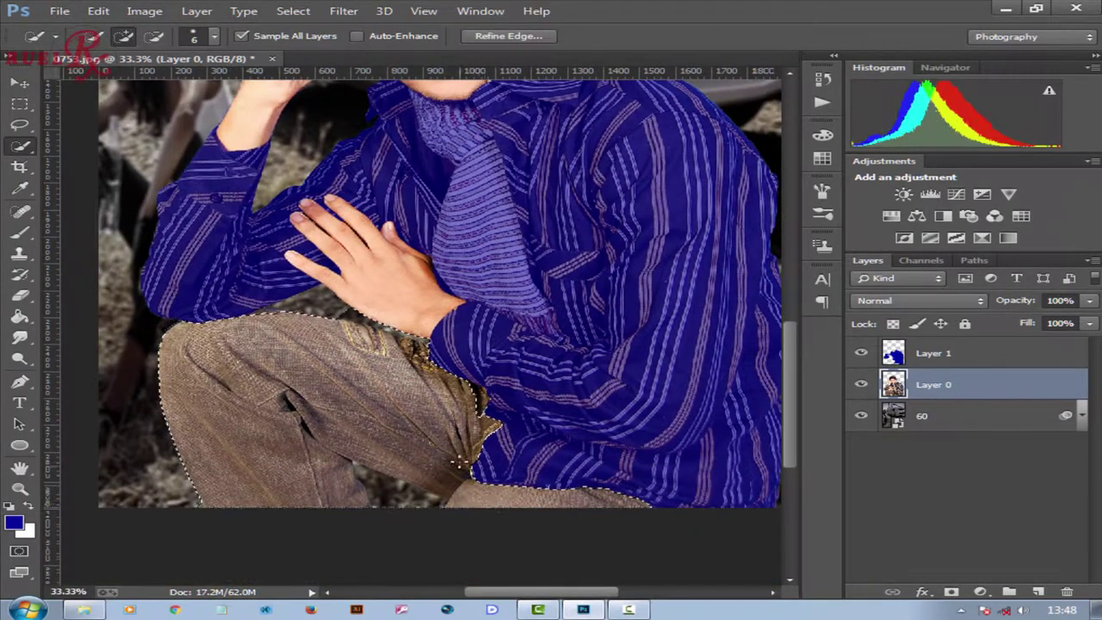
drag(457, 464, 397, 421)
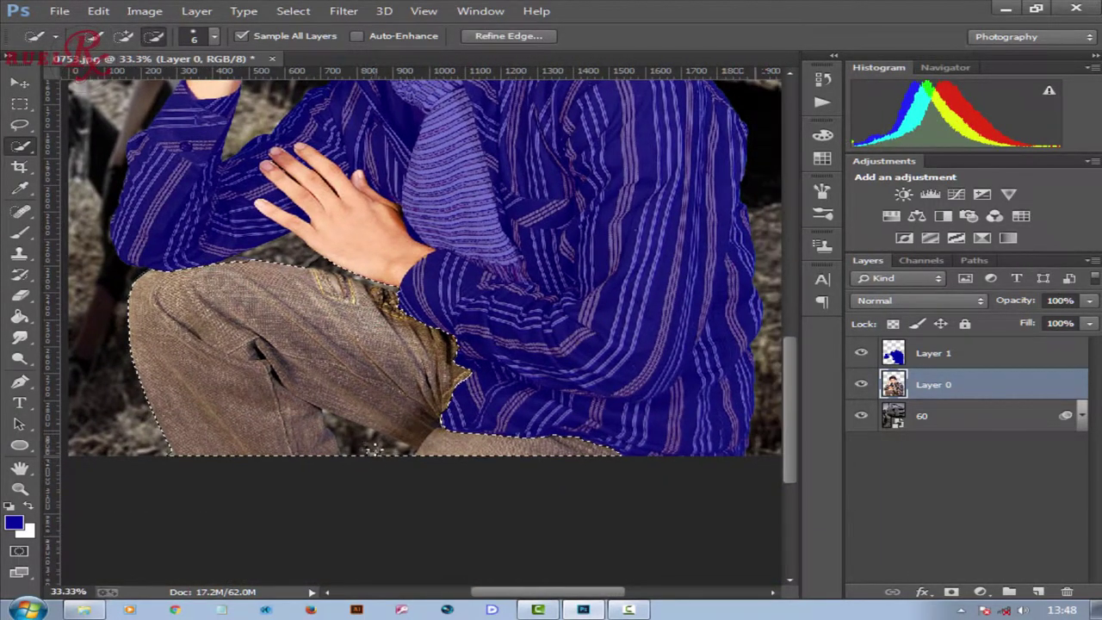
click(861, 416)
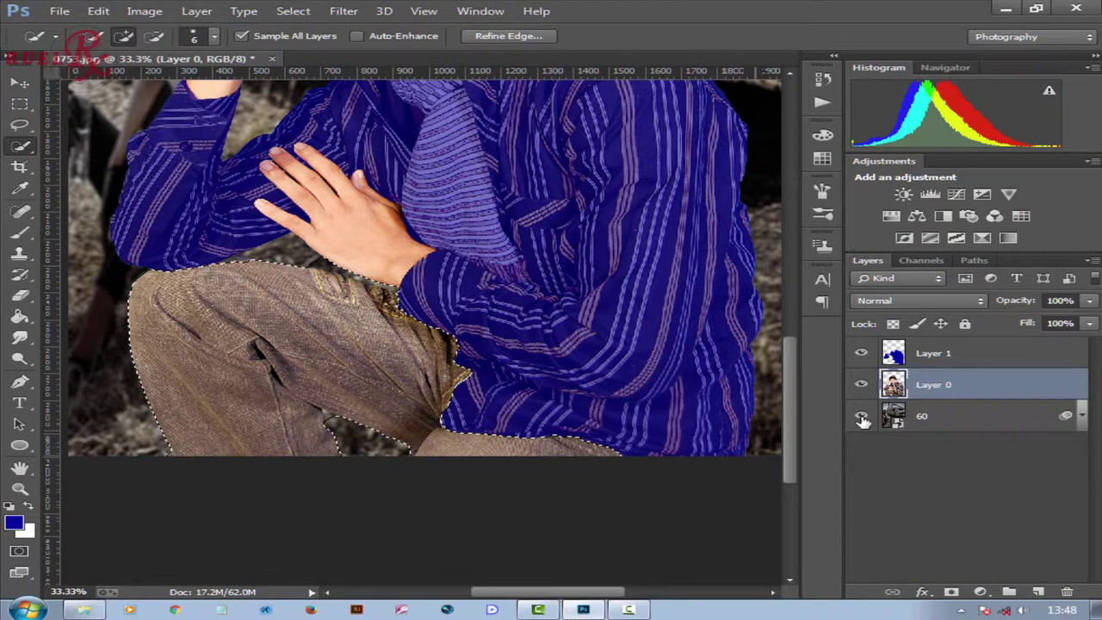
key(alt)
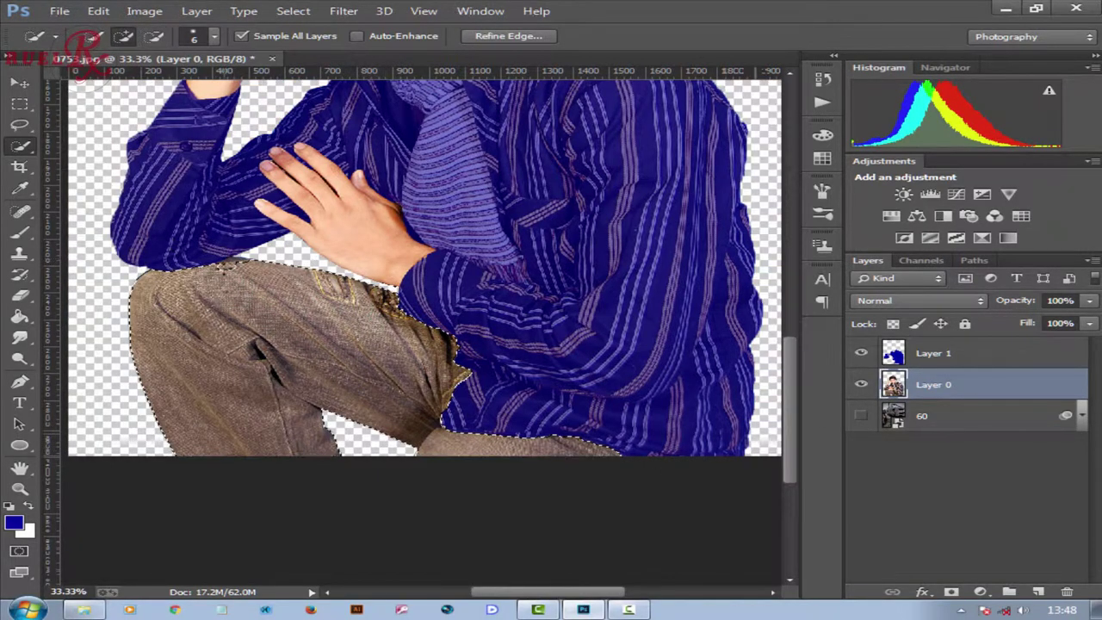
scroll(290, 436, down, 1)
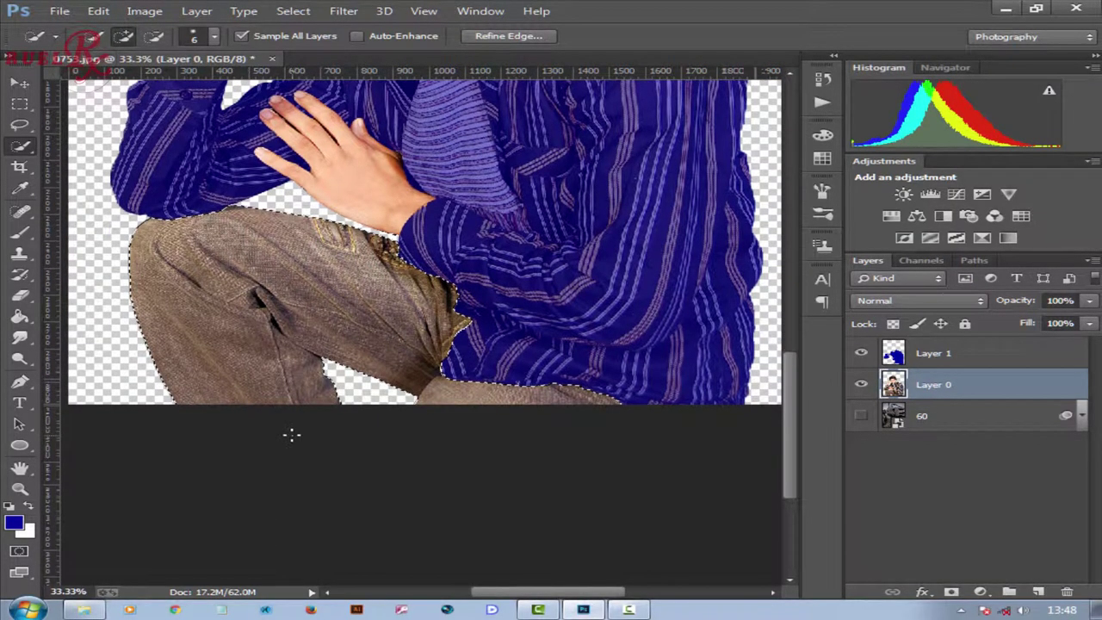
scroll(290, 435, down, 3)
Add Layer 2, show car layer 60 again, and set the foreground to dark navy.
click(1038, 592)
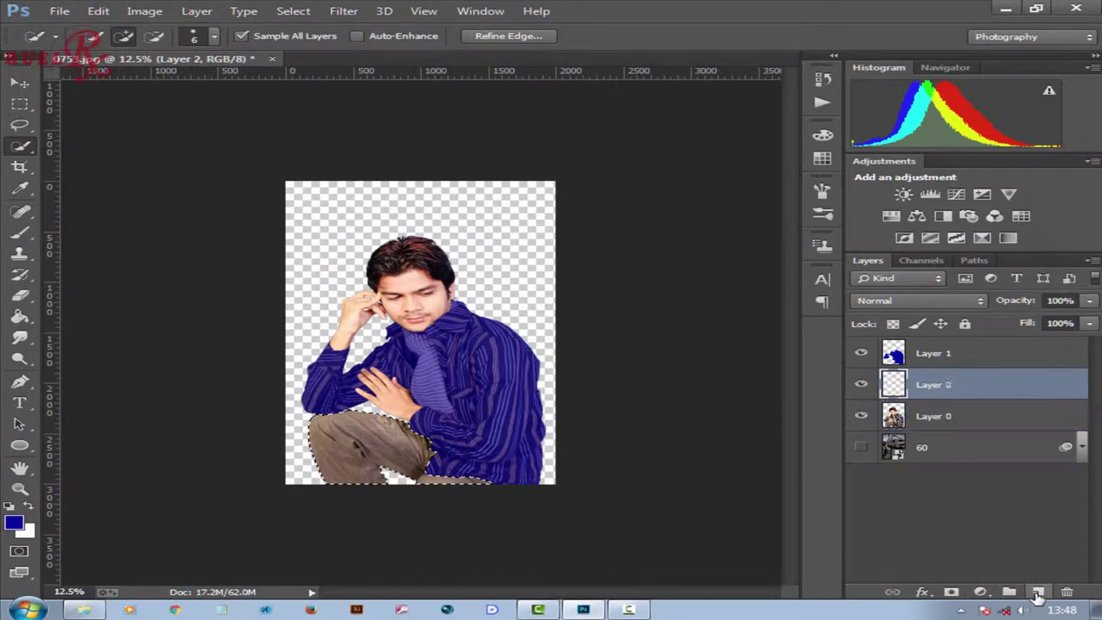
click(861, 448)
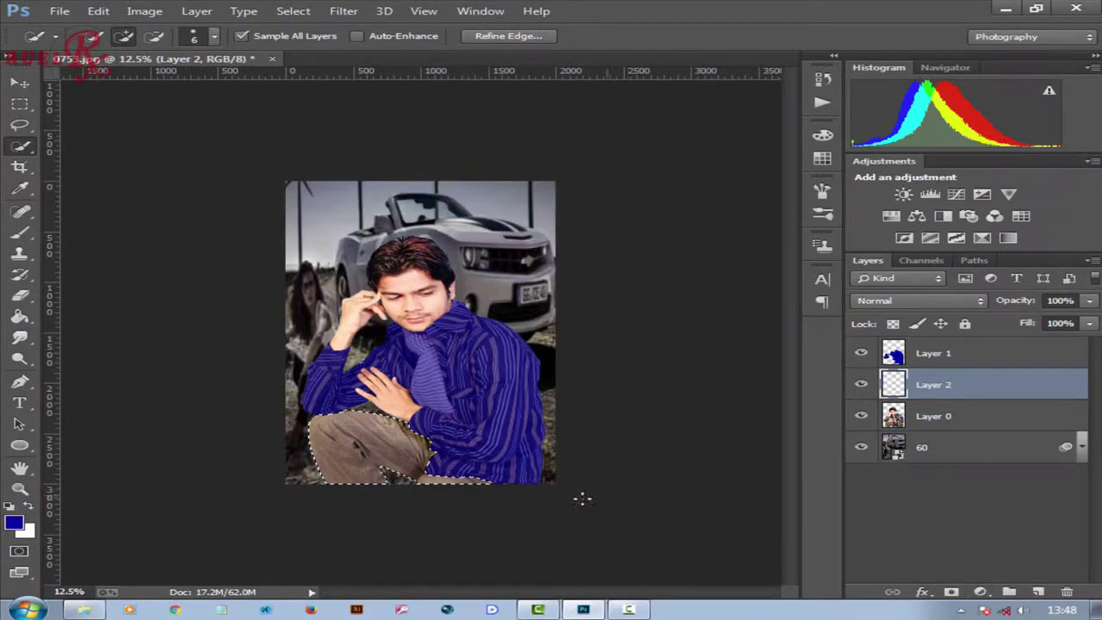
click(20, 525)
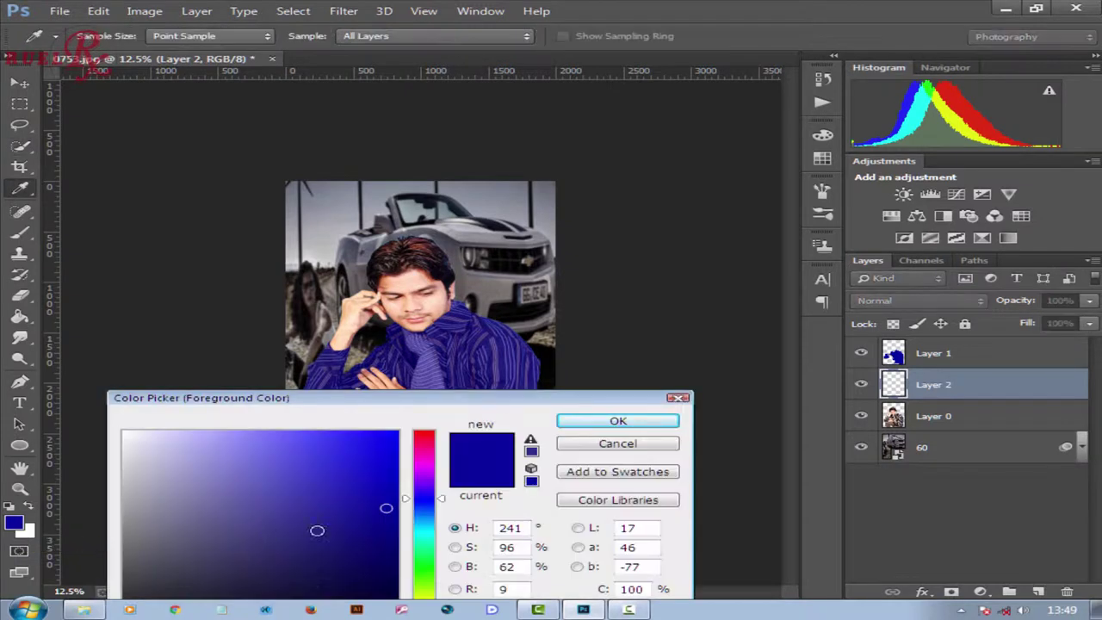
click(392, 594)
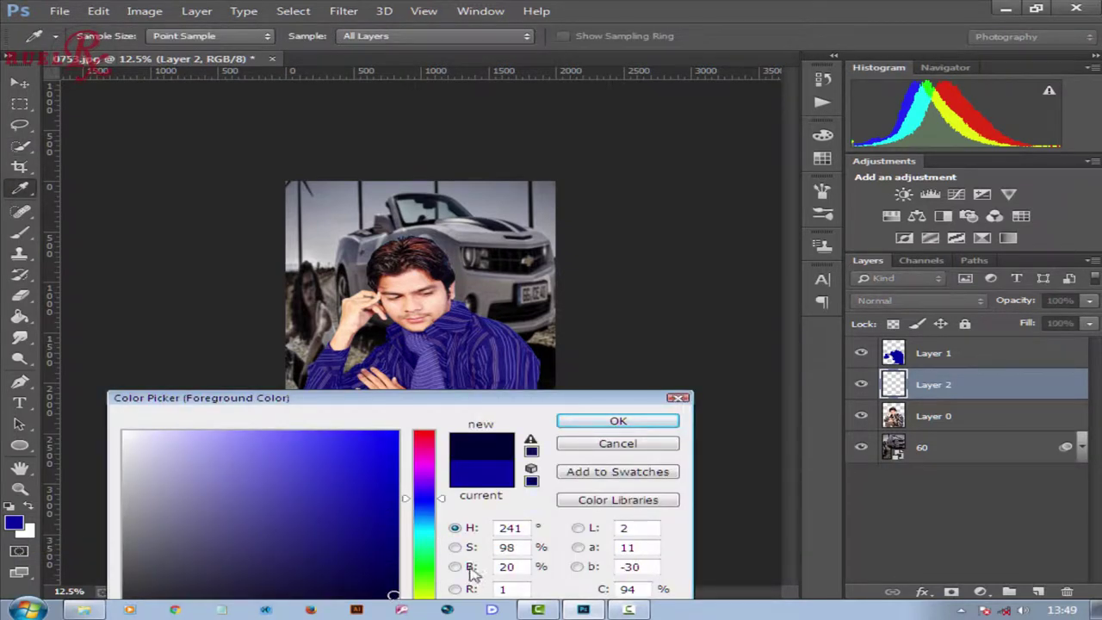
click(646, 421)
Paint the selected trousers navy and set Layer 2 opacity to 49%.
click(21, 232)
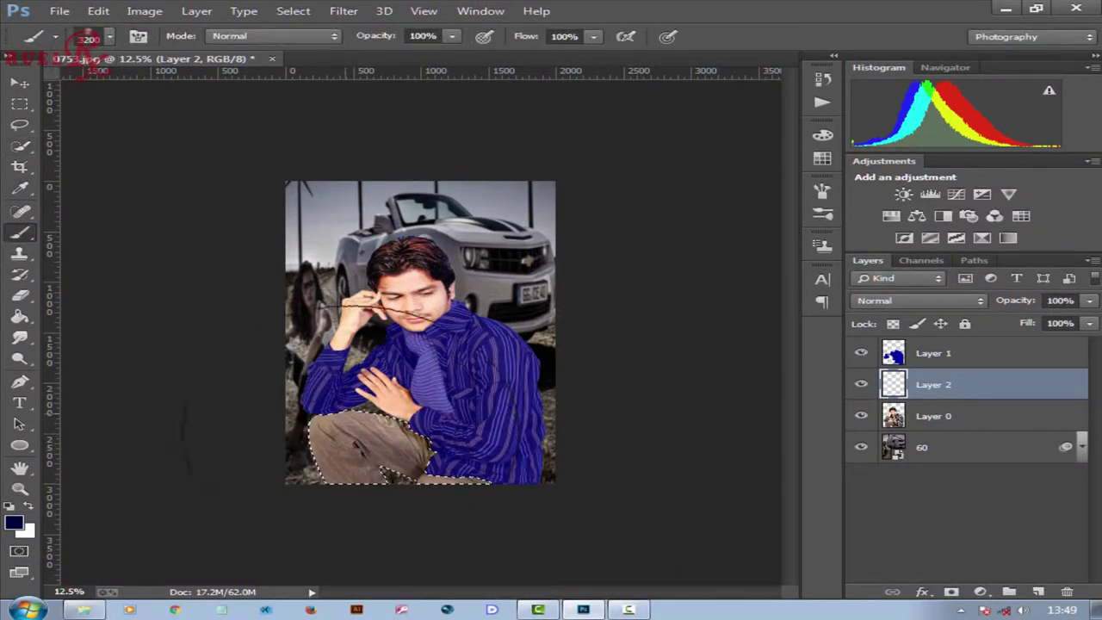
drag(371, 479, 420, 480)
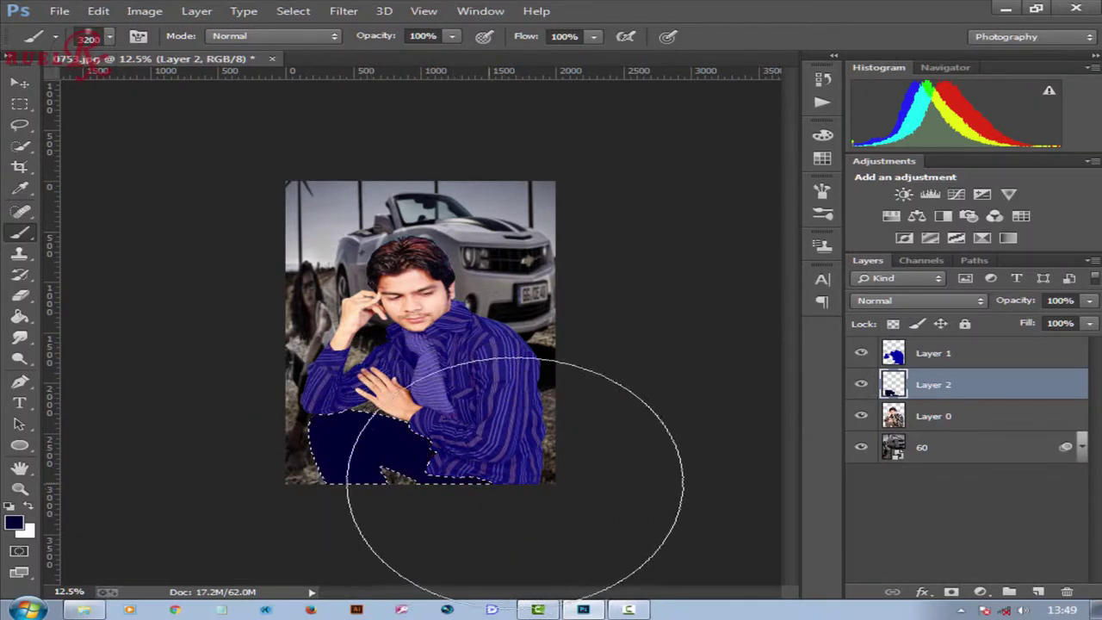
drag(1089, 301, 1033, 344)
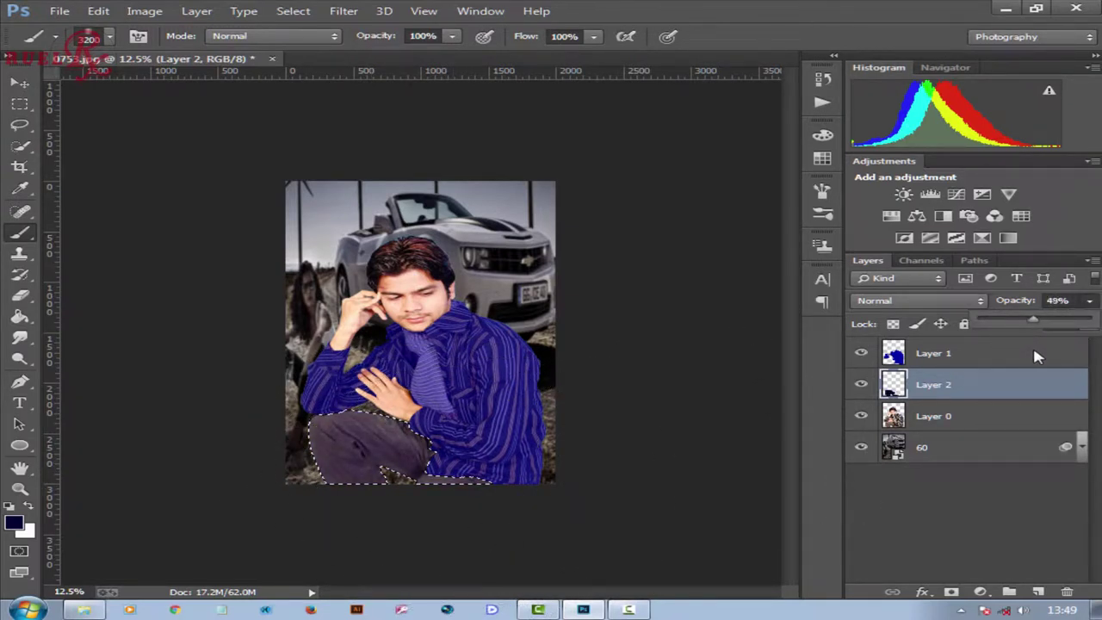
drag(1023, 348, 1033, 353)
Set the trousers' navy tint to Hue +2, Saturation +29, Lightness 0.
click(145, 10)
mouse_move(172, 49)
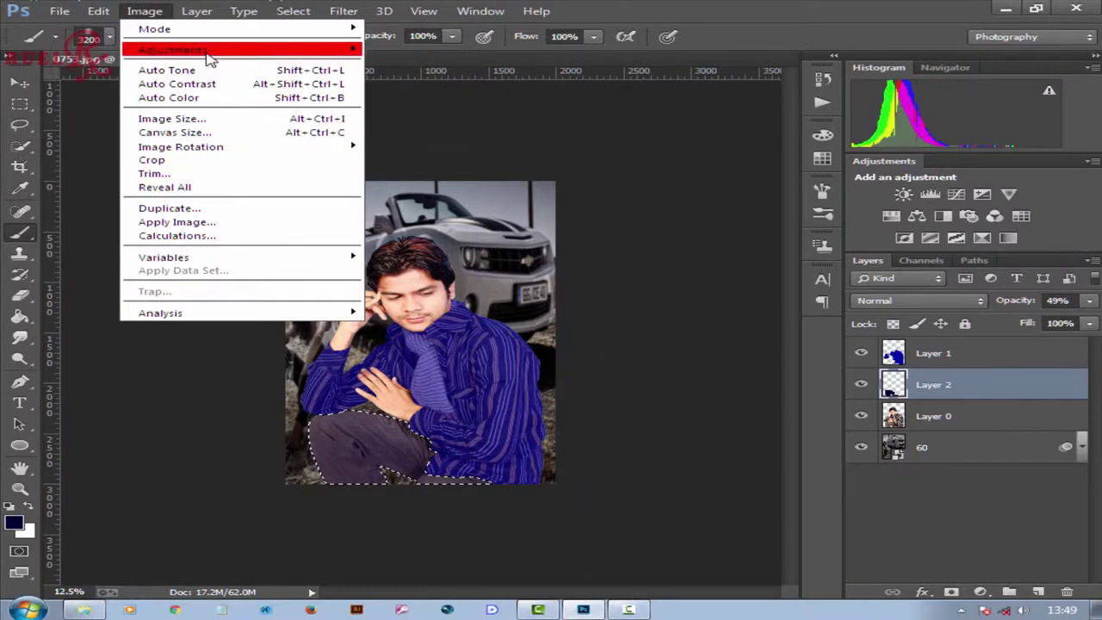
click(576, 131)
mouse_move(850, 199)
mouse_down()
mouse_move(826, 221)
mouse_move(936, 226)
mouse_move(844, 273)
mouse_up()
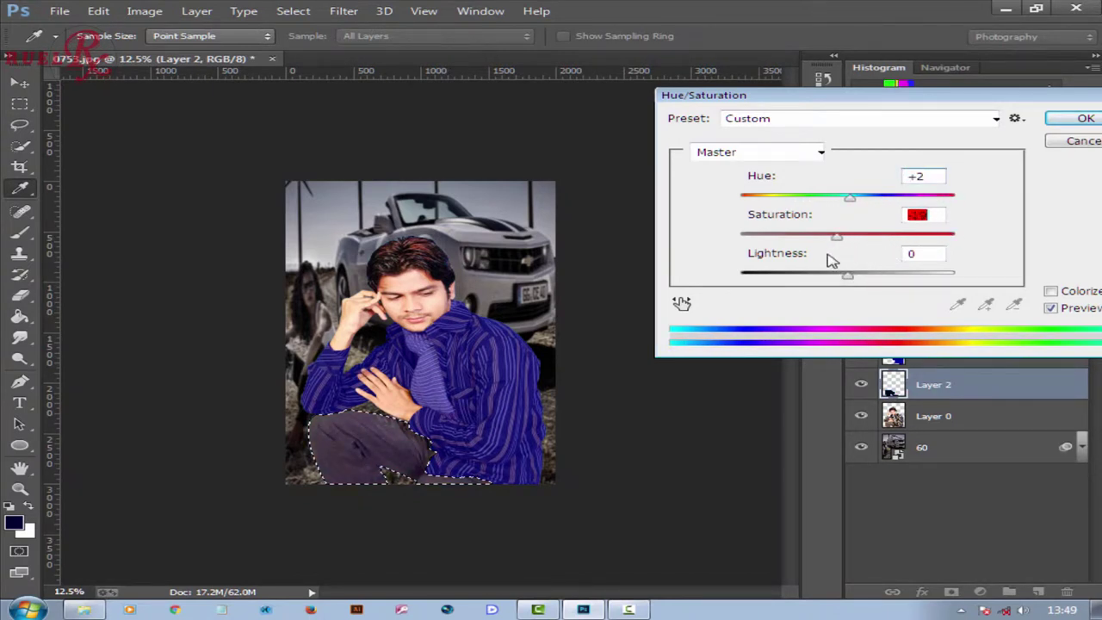
mouse_move(841, 285)
mouse_down()
mouse_move(892, 280)
mouse_move(856, 293)
mouse_up()
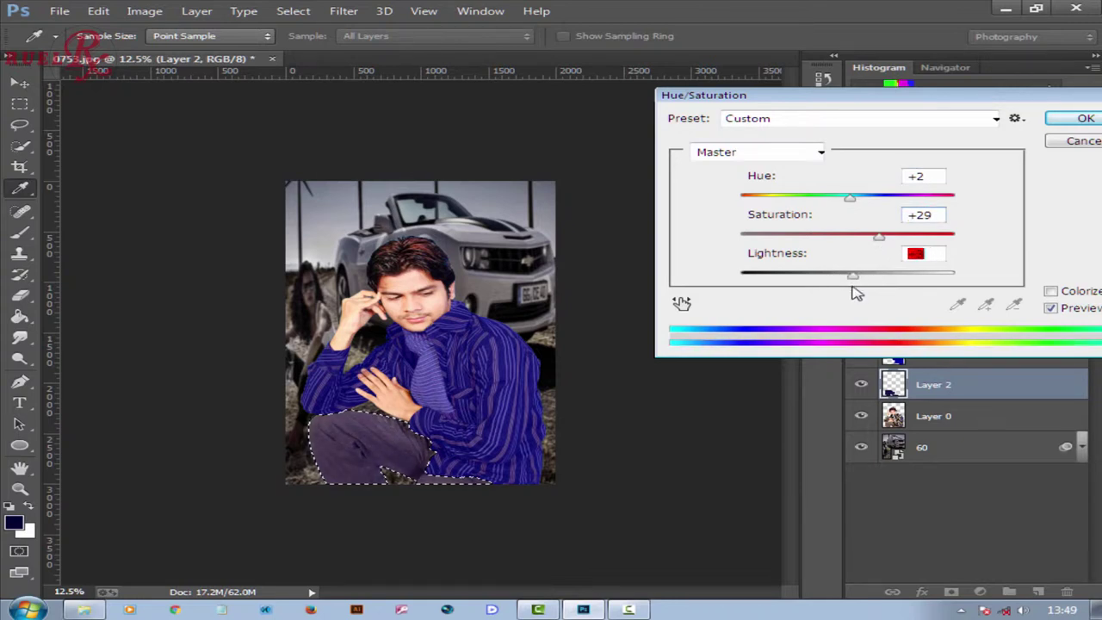
click(1081, 120)
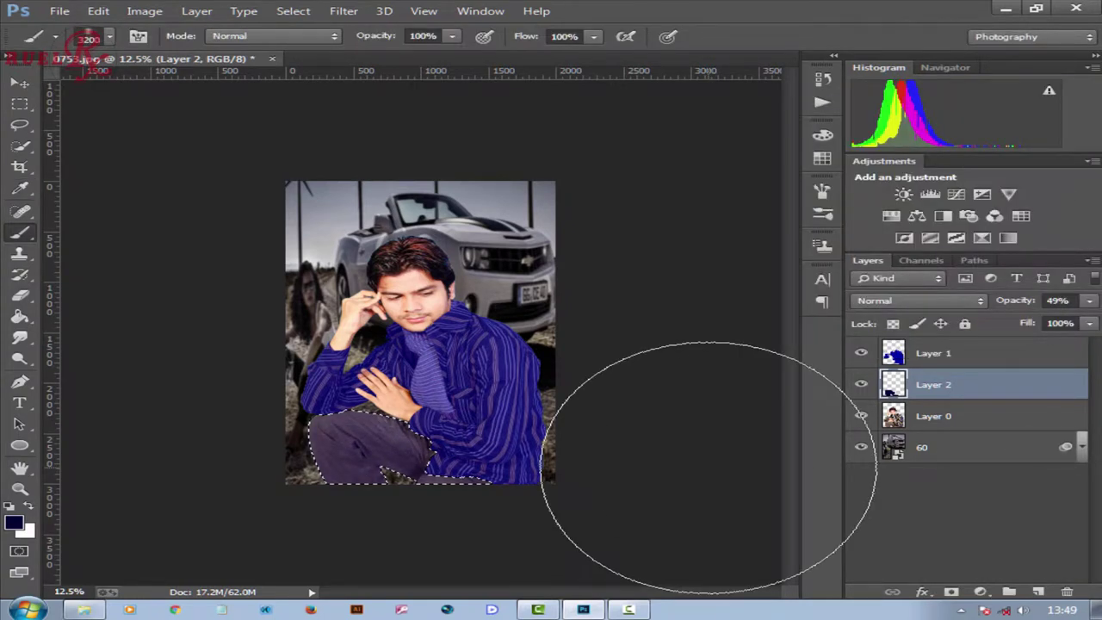
Set a white foreground, add Layer 3, and prepare a soft brush.
click(13, 523)
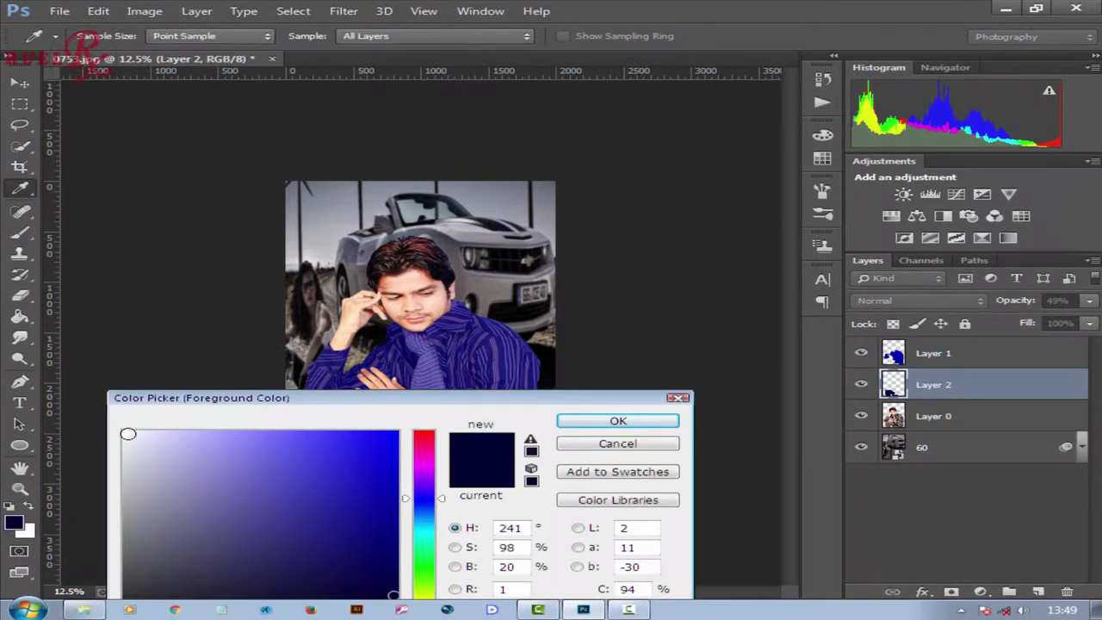
click(580, 420)
click(1038, 592)
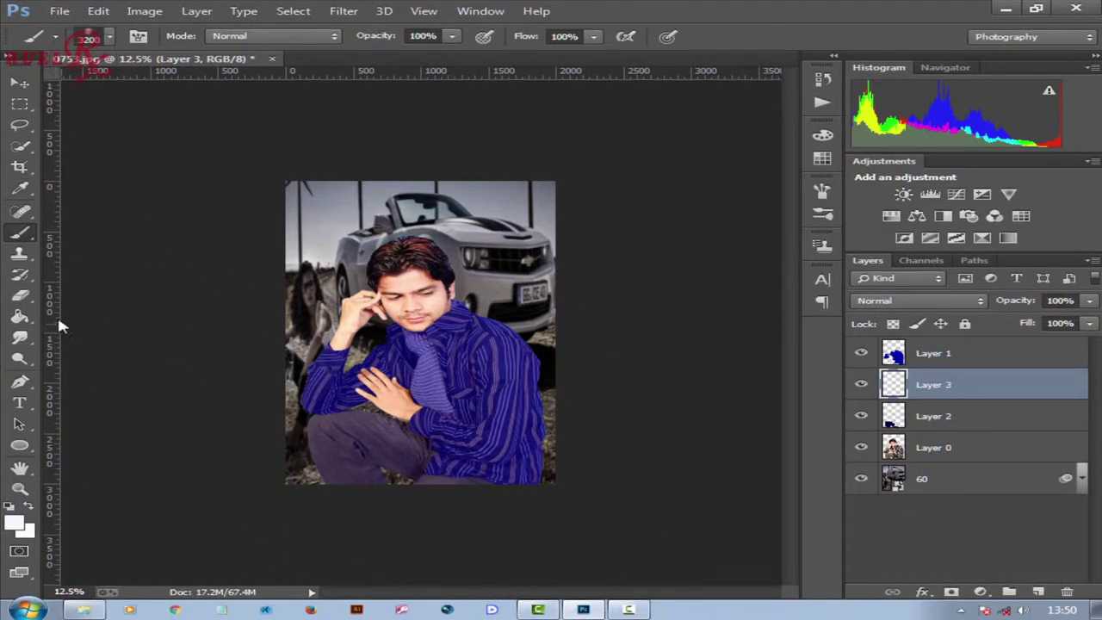
click(109, 37)
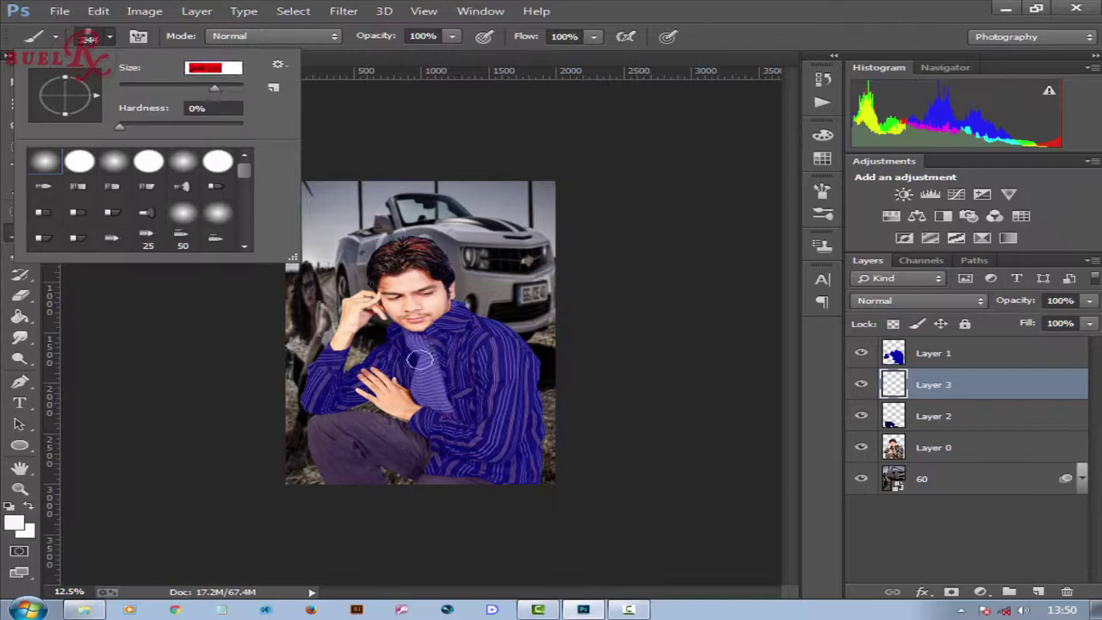
click(724, 475)
scroll(395, 421, up, 1)
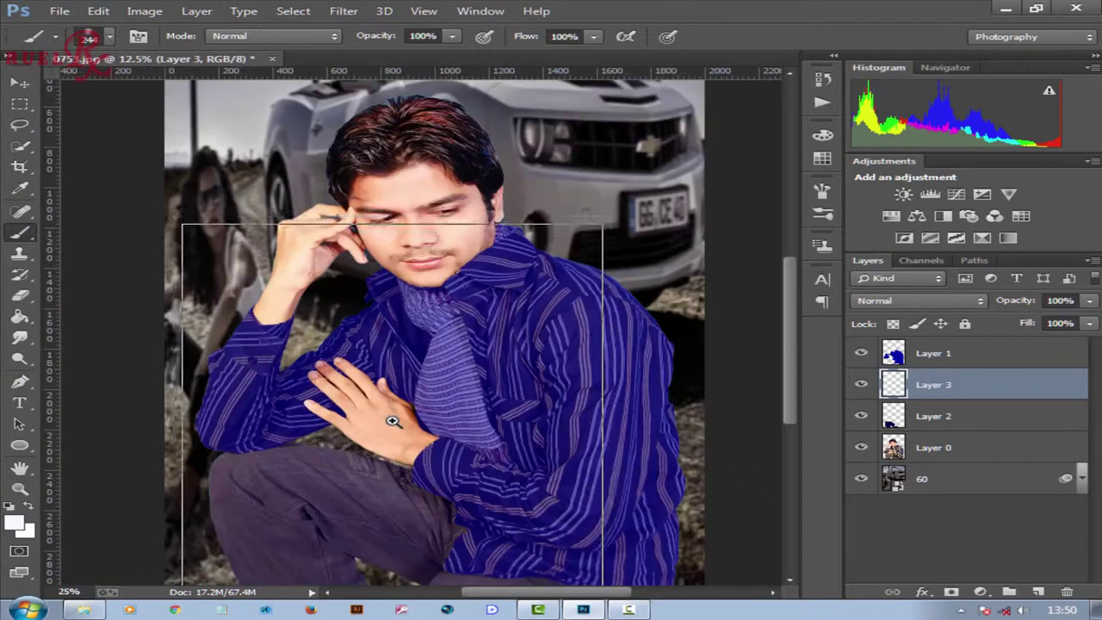
scroll(379, 426, up, 1)
scroll(354, 433, up, 1)
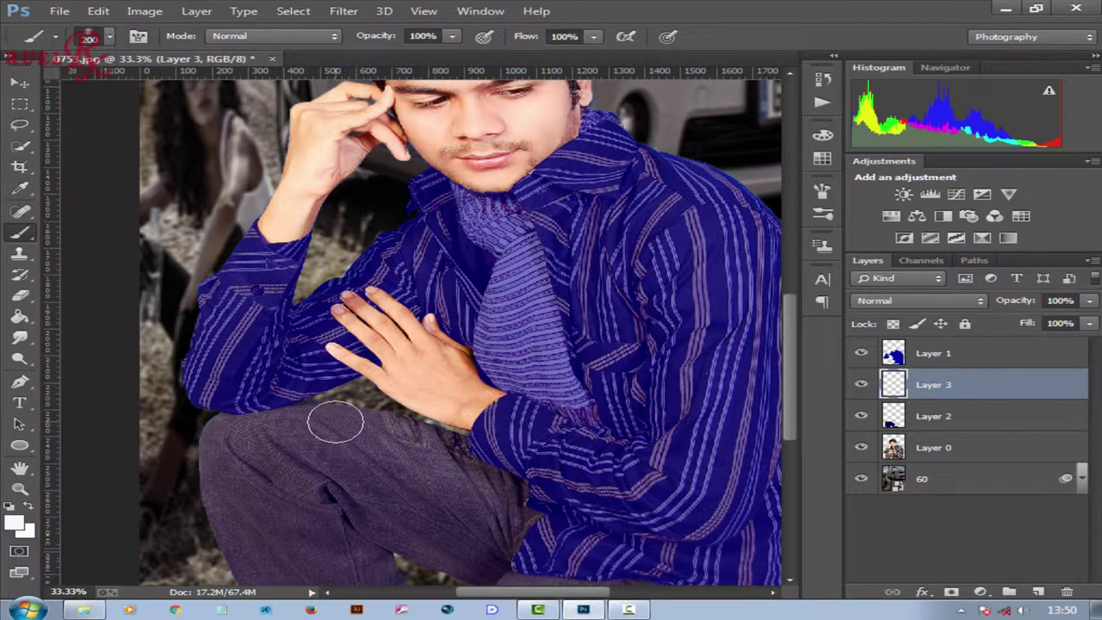
Paint white highlights on the trousers and fade Layer 3 to 34% opacity.
drag(335, 422, 409, 423)
scroll(284, 490, down, 2)
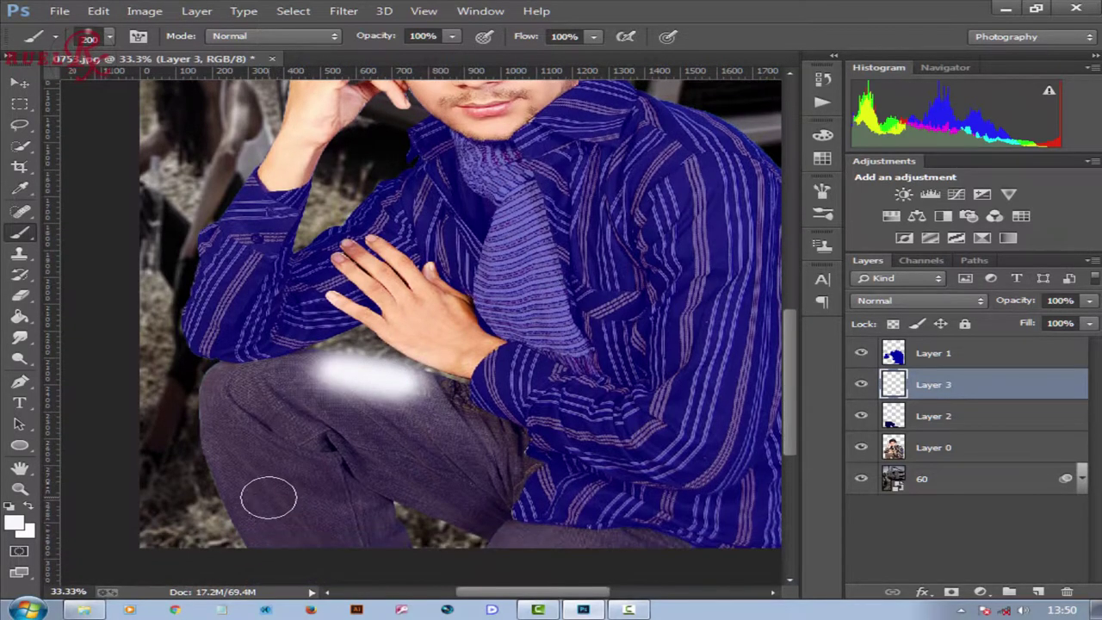
scroll(254, 488, down, 2)
drag(227, 442, 257, 488)
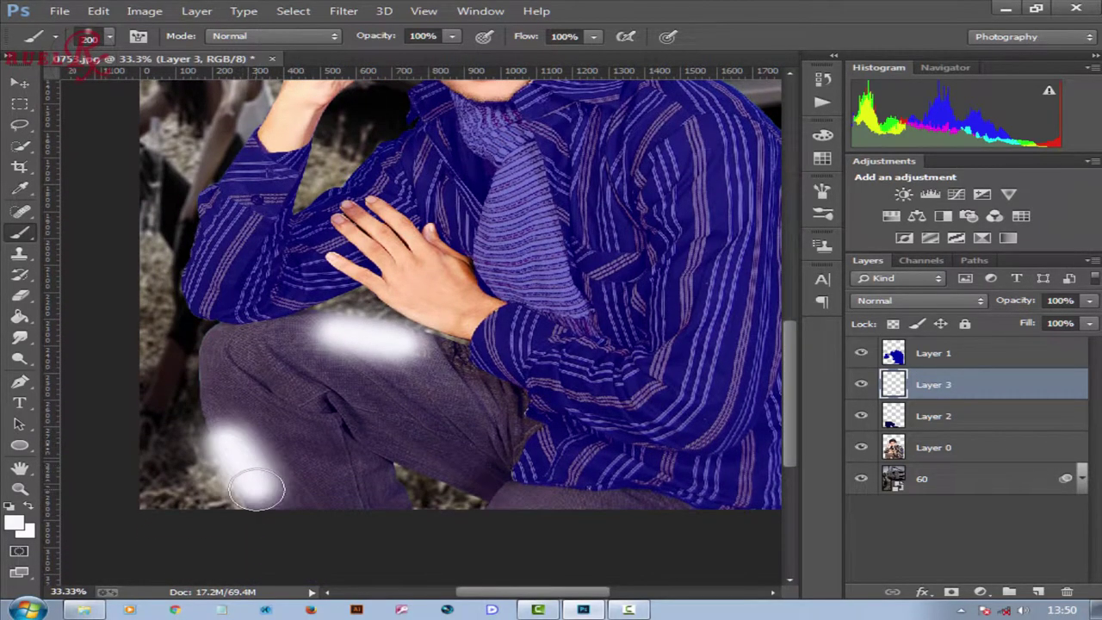
click(1090, 301)
drag(1060, 325, 1019, 333)
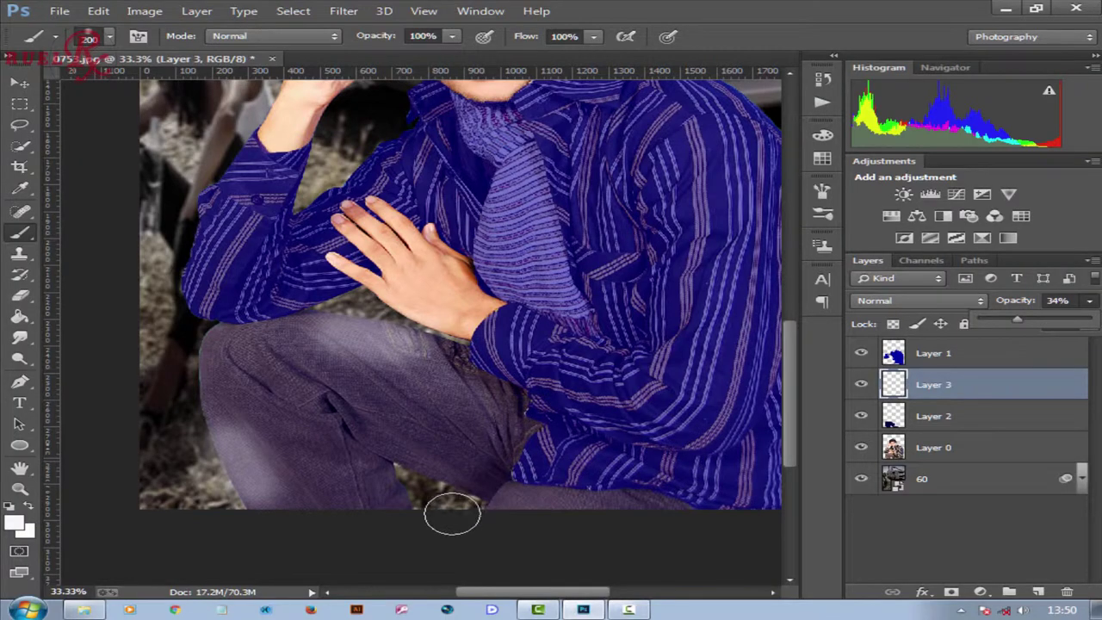
click(452, 514)
key(ctrl+minus)
Step back one history state, then browse to the Ruel Rx RDITING ZONE folder on drive D.
click(98, 10)
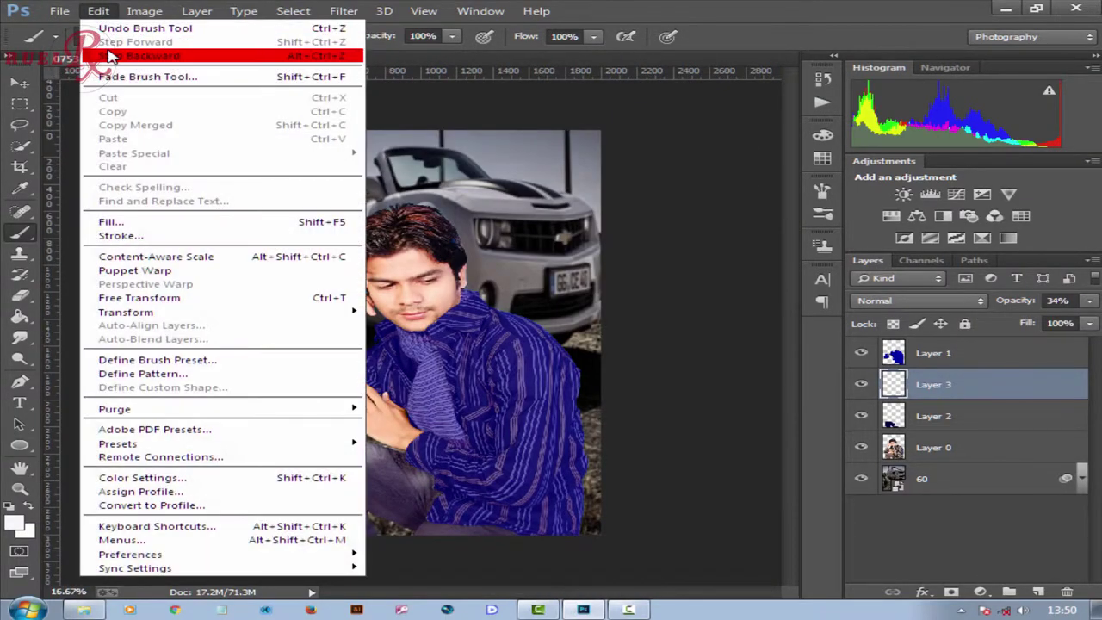
click(120, 43)
click(59, 11)
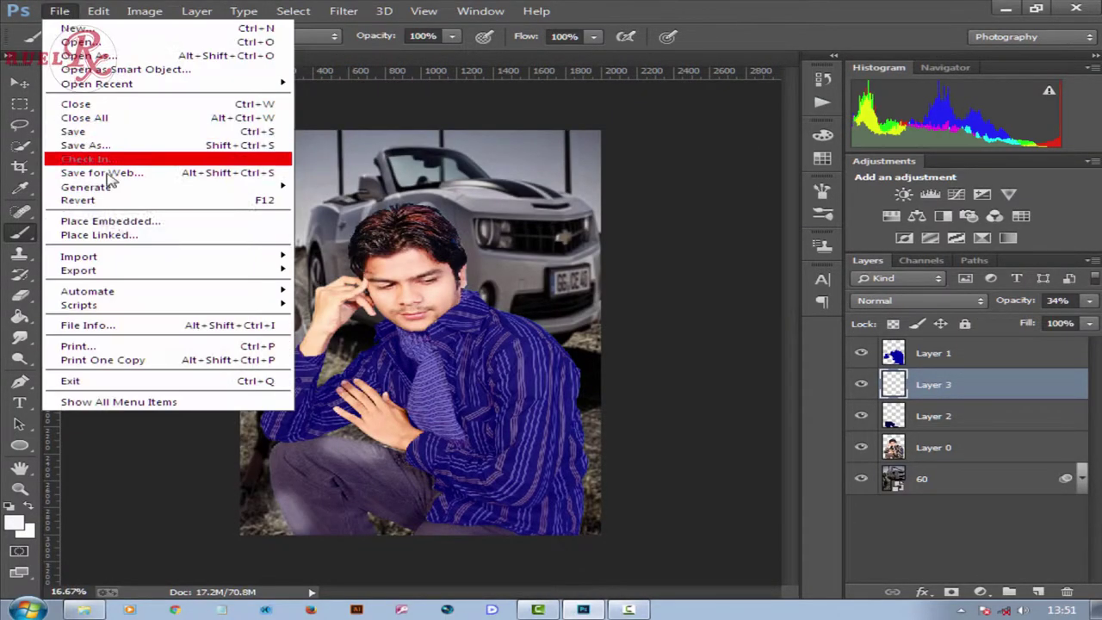
click(95, 219)
click(134, 229)
key(Return)
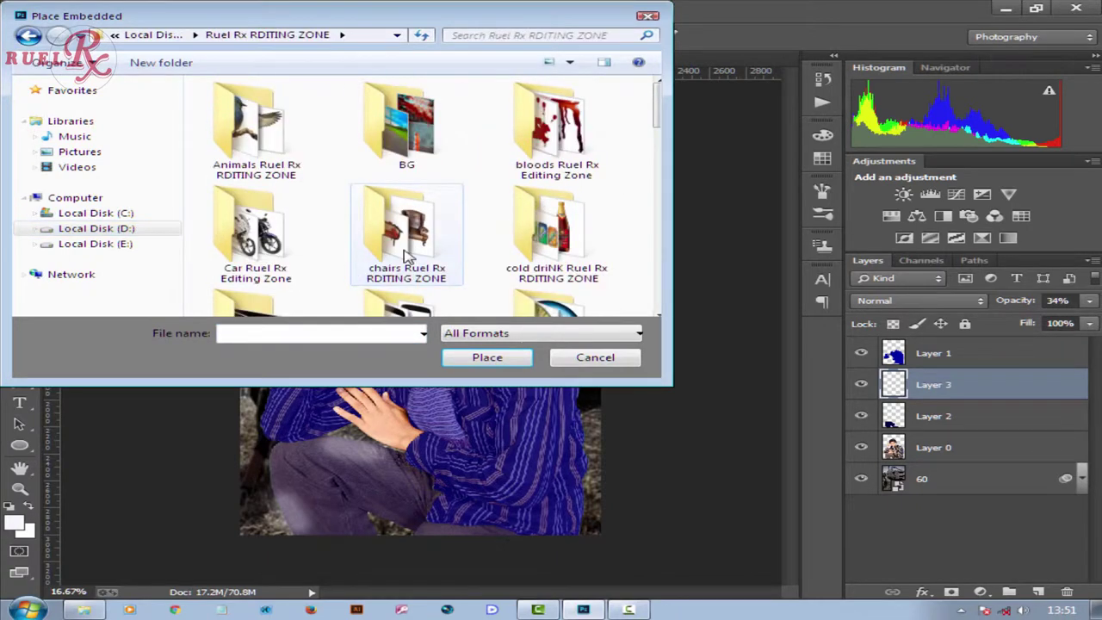
Place 'Praful Editx 2017 pngs (64)' from the png 2 folder and squash it vertically.
scroll(405, 241, down, 3)
scroll(405, 241, down, 3)
scroll(405, 249, up, 1)
scroll(398, 245, up, 2)
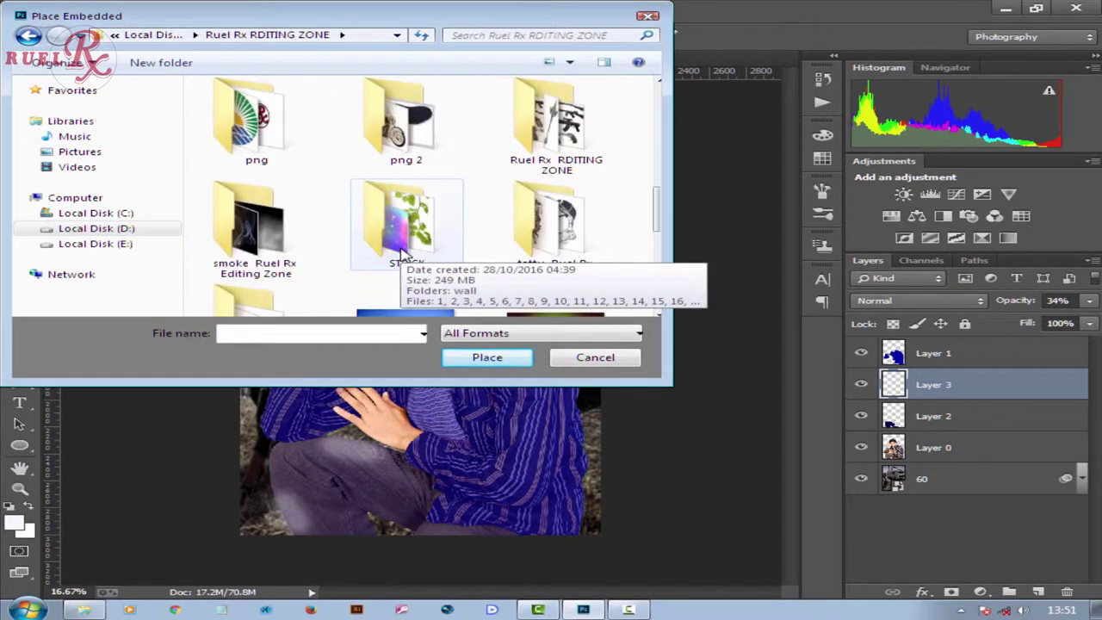
double_click(406, 112)
scroll(467, 184, down, 5)
click(551, 215)
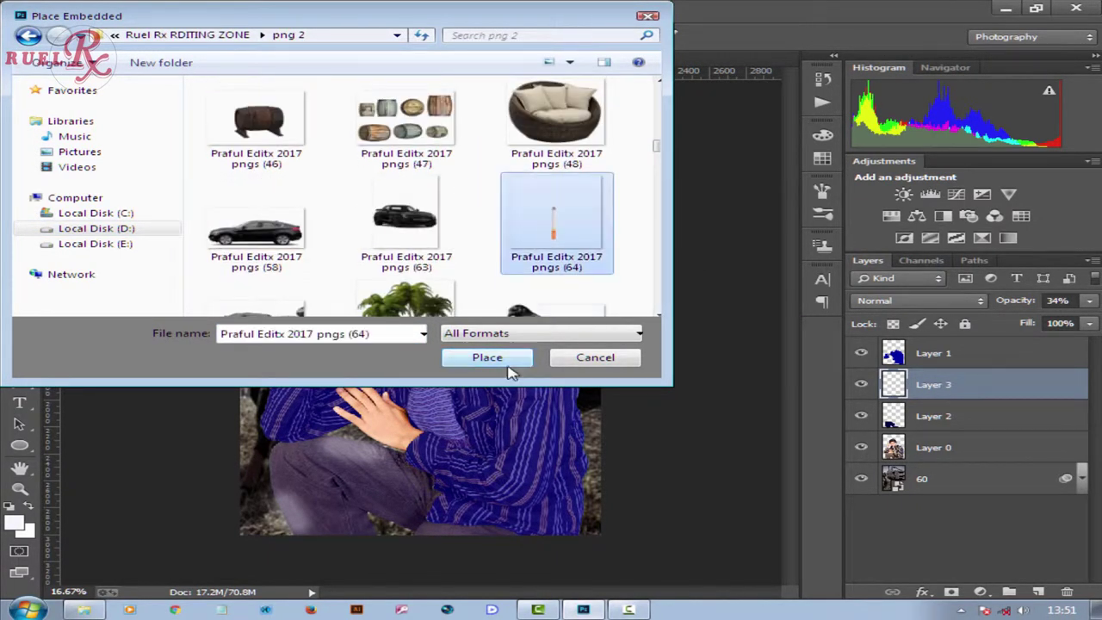
click(492, 358)
mouse_move(422, 250)
mouse_down()
mouse_move(421, 380)
mouse_move(424, 306)
mouse_up()
Commit the cigarette, move its layer above Layer 1, and position it near the mouth.
click(757, 37)
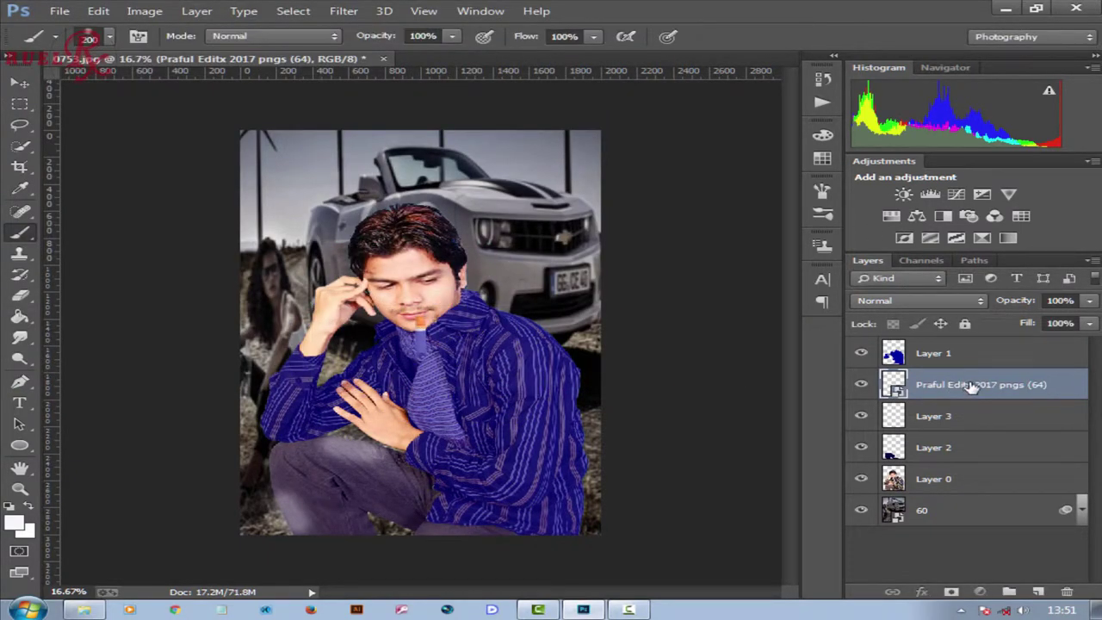
drag(970, 387, 968, 346)
key(v)
key(ctrl+plus)
key(ctrl+plus)
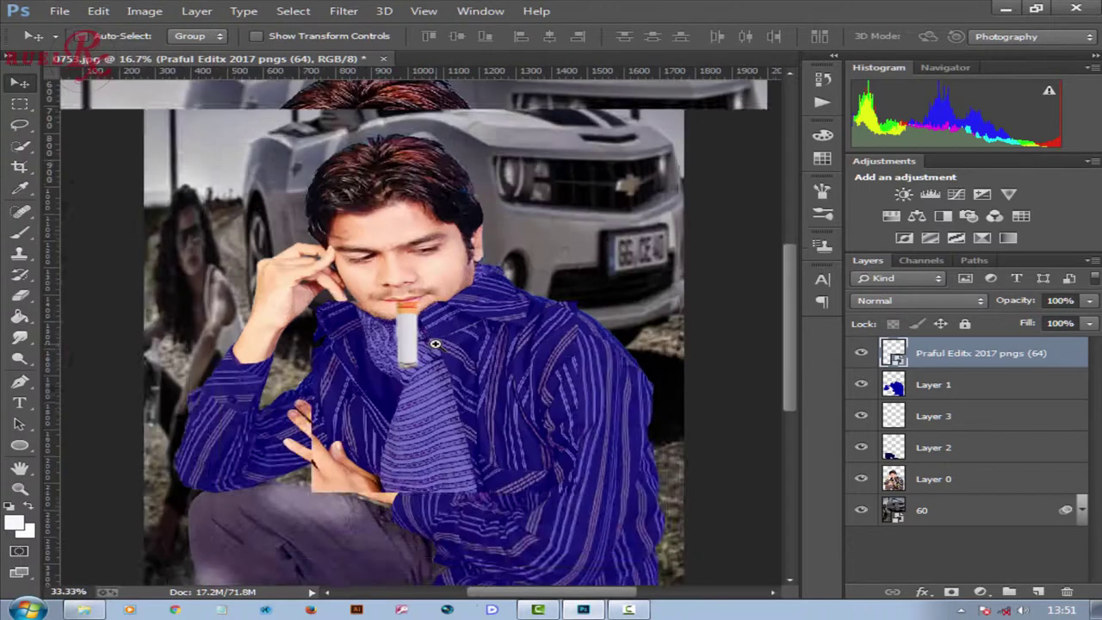
drag(501, 356, 494, 358)
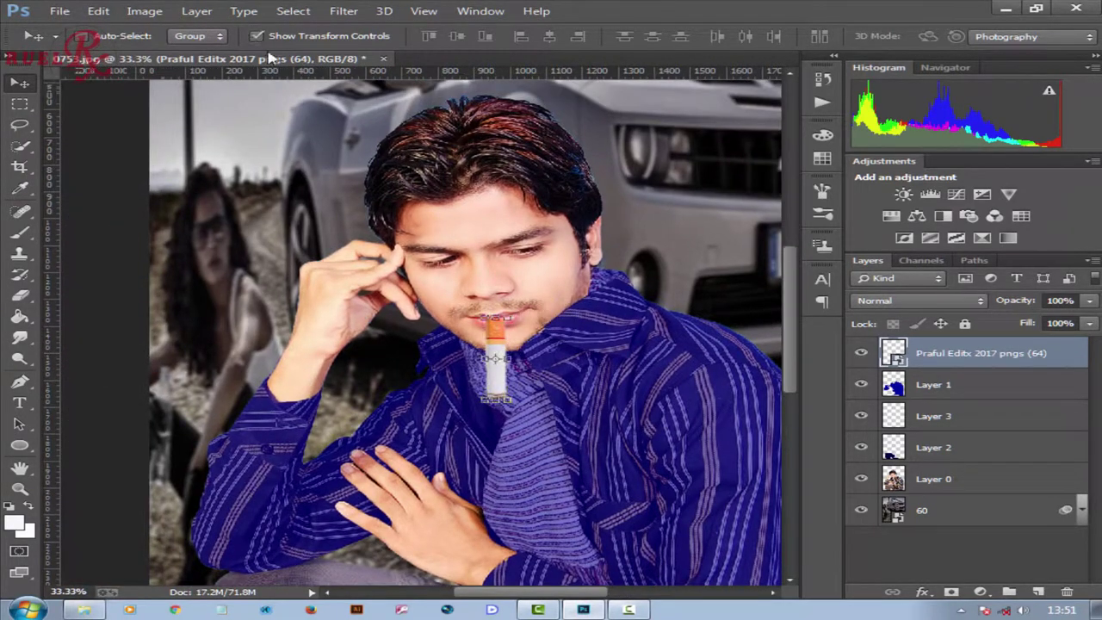
Flip, scale and rotate the cigarette about 176.6° so it fits between the lips.
key(ctrl+t)
mouse_move(500, 315)
mouse_down()
mouse_move(605, 398)
mouse_move(627, 386)
mouse_up()
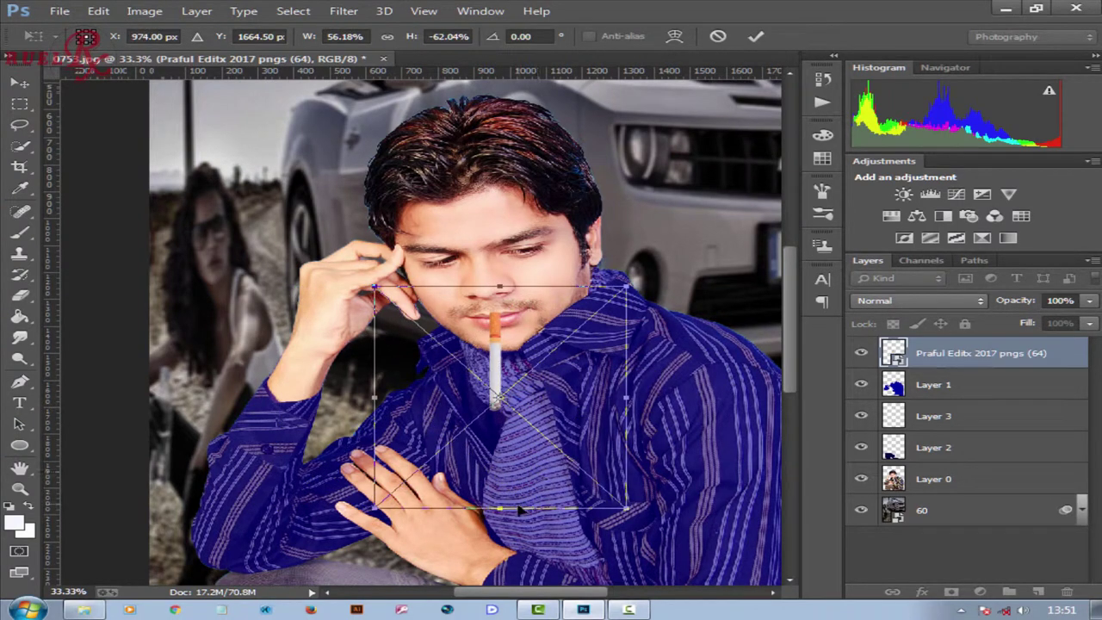
drag(499, 509, 500, 437)
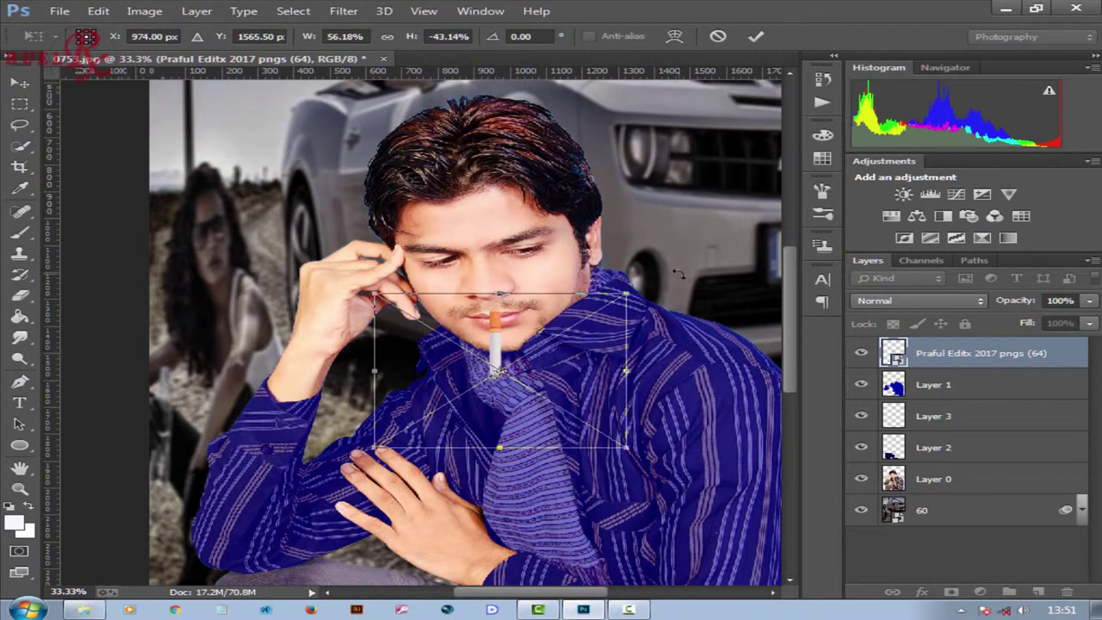
drag(699, 263, 666, 271)
drag(553, 323, 556, 325)
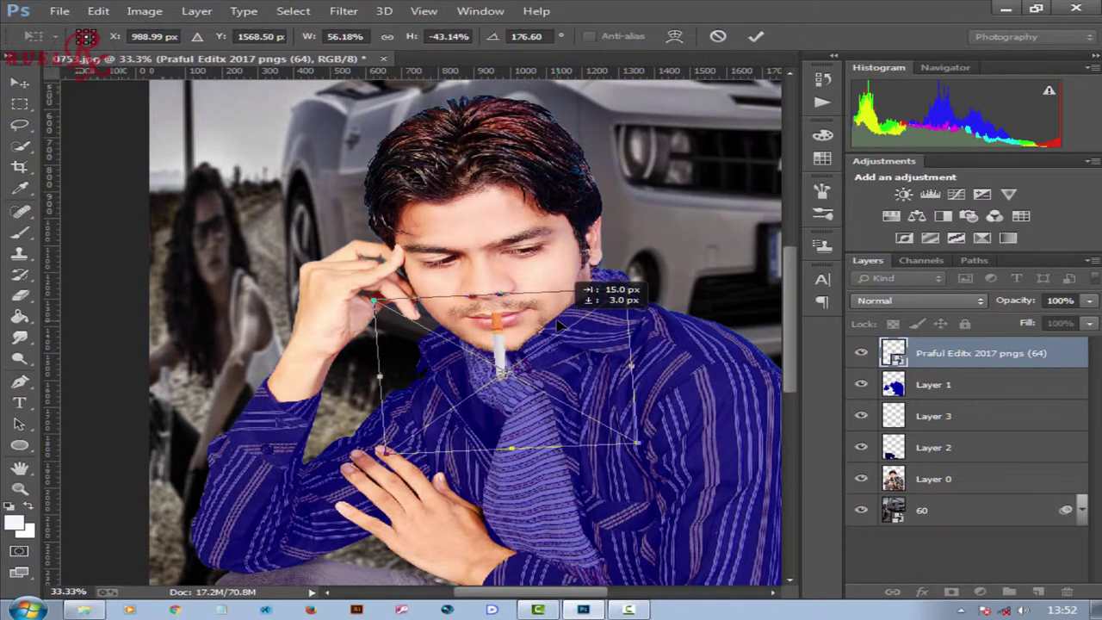
drag(508, 449, 507, 433)
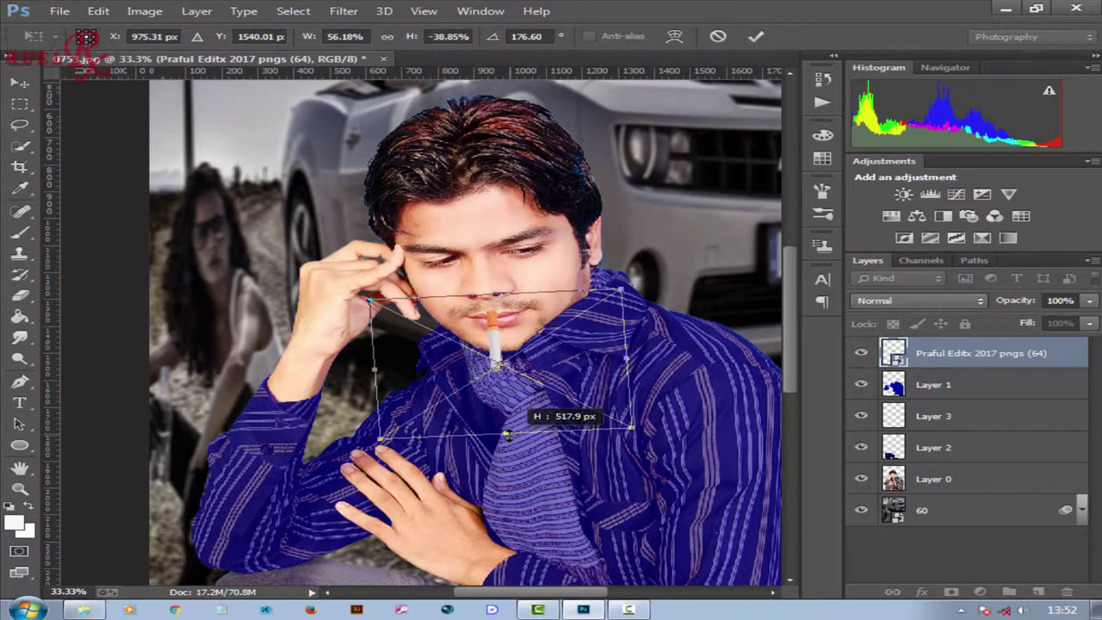
key(Right)
key(Right)
key(Right)
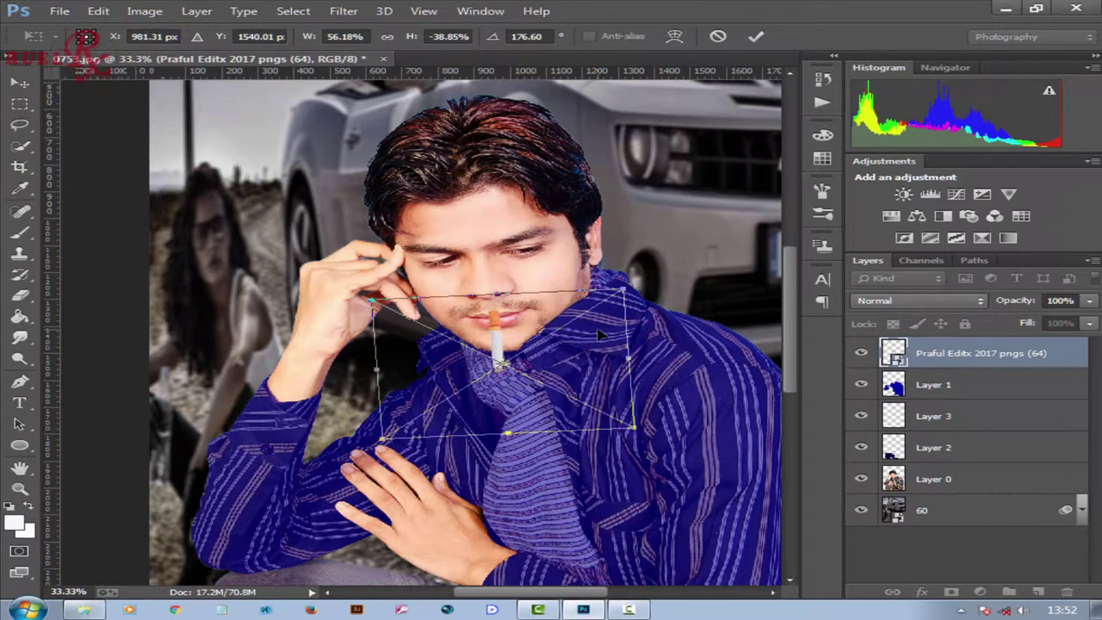
click(756, 38)
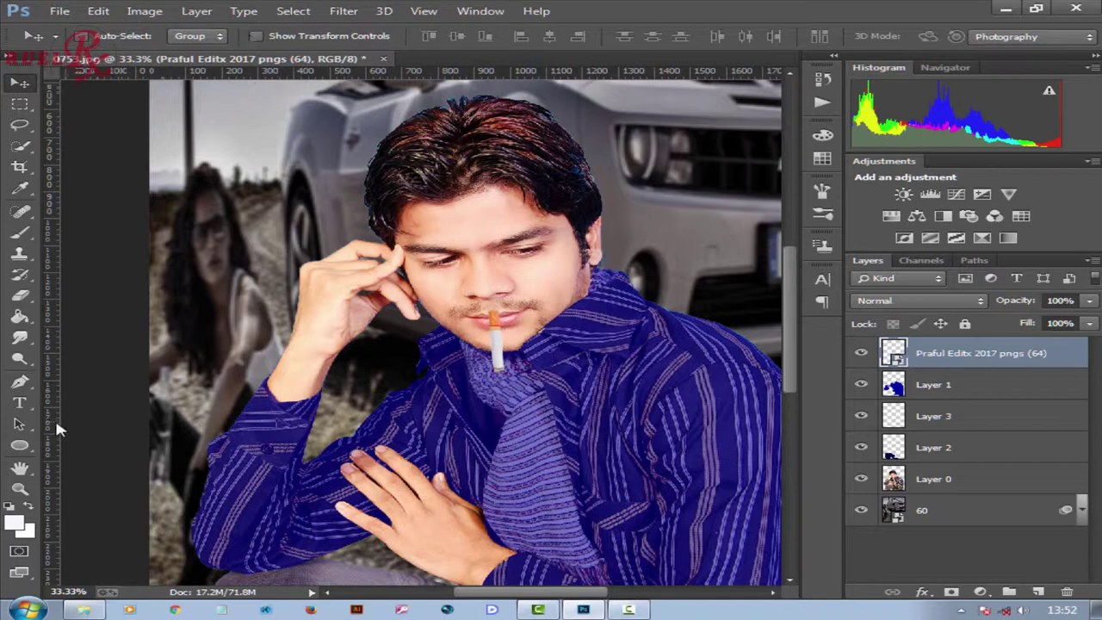
Rasterize the cigarette layer and erase its upper tip where it overlaps the lip.
click(20, 295)
scroll(419, 283, up, 5)
click(408, 315)
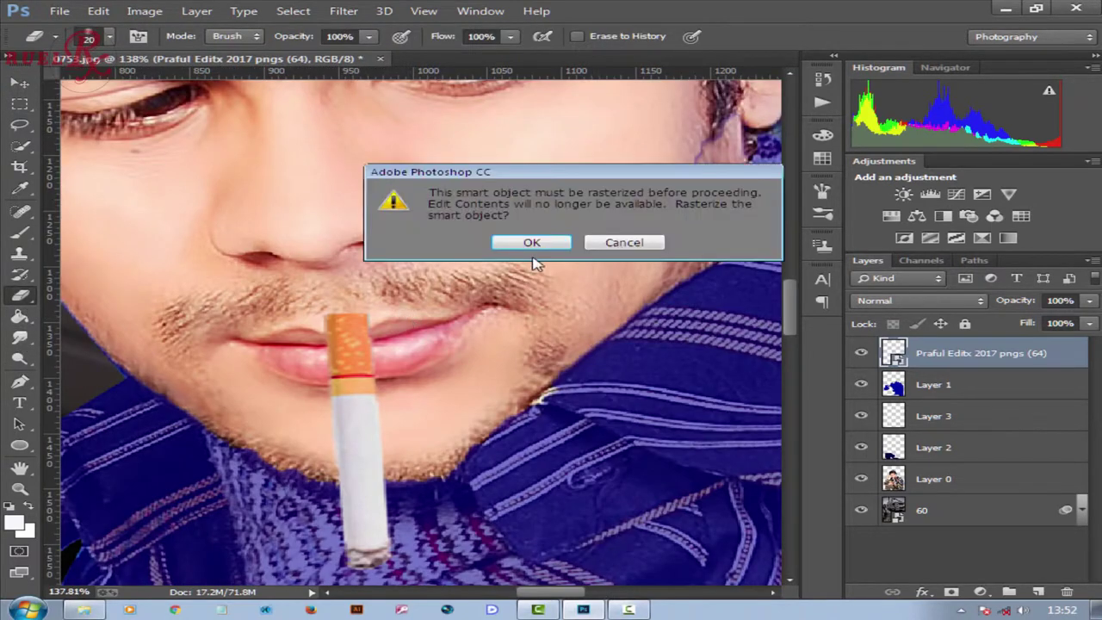
click(529, 242)
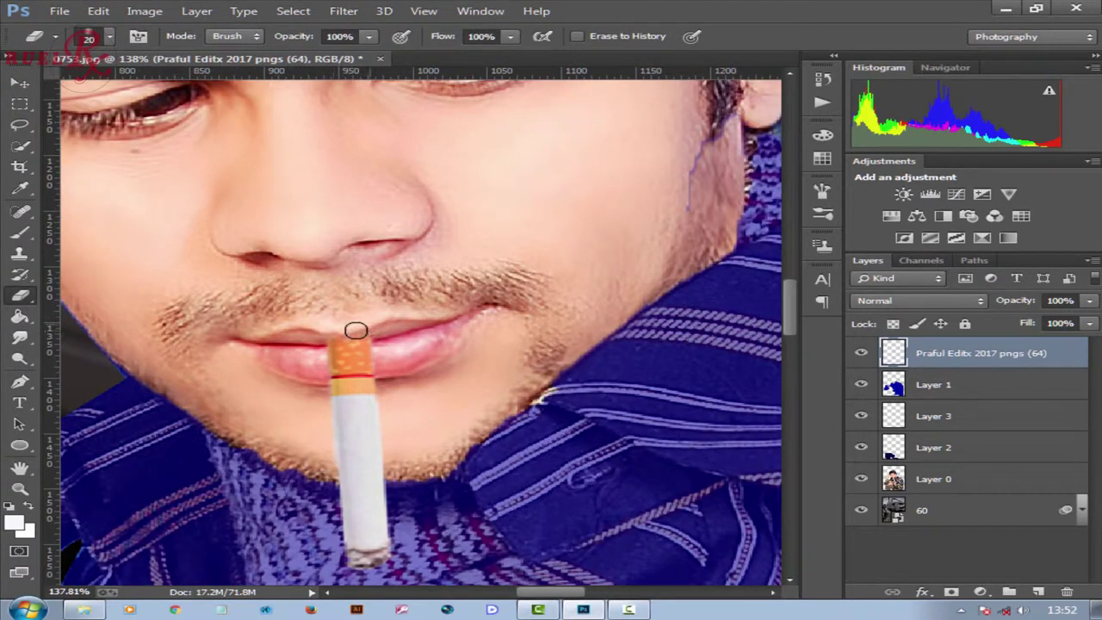
scroll(449, 358, down, 2)
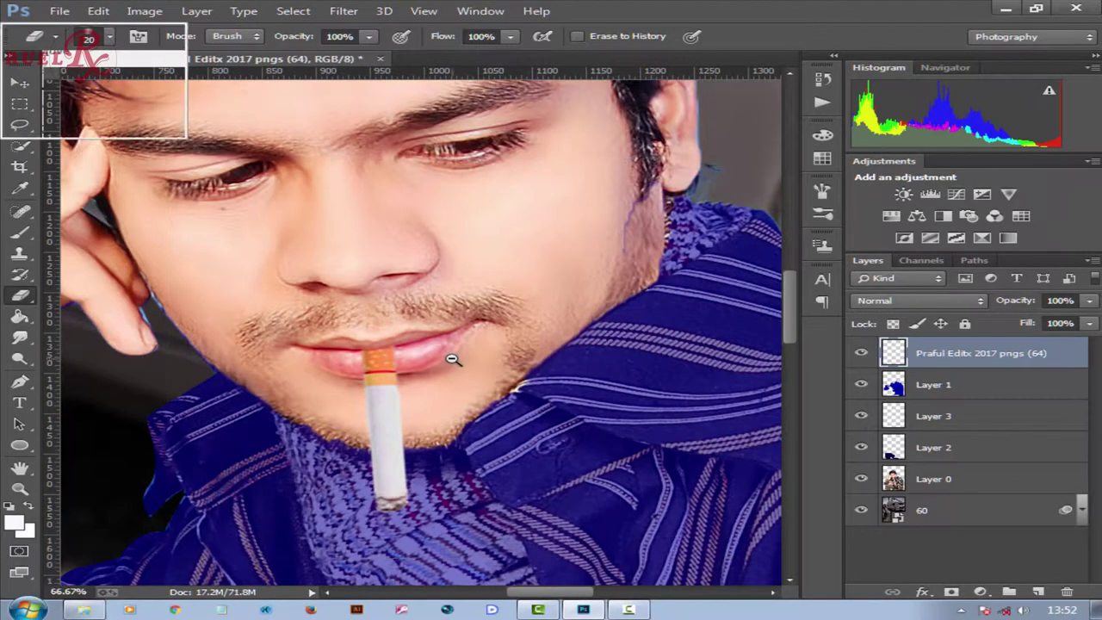
scroll(449, 358, down, 2)
scroll(449, 358, down, 1)
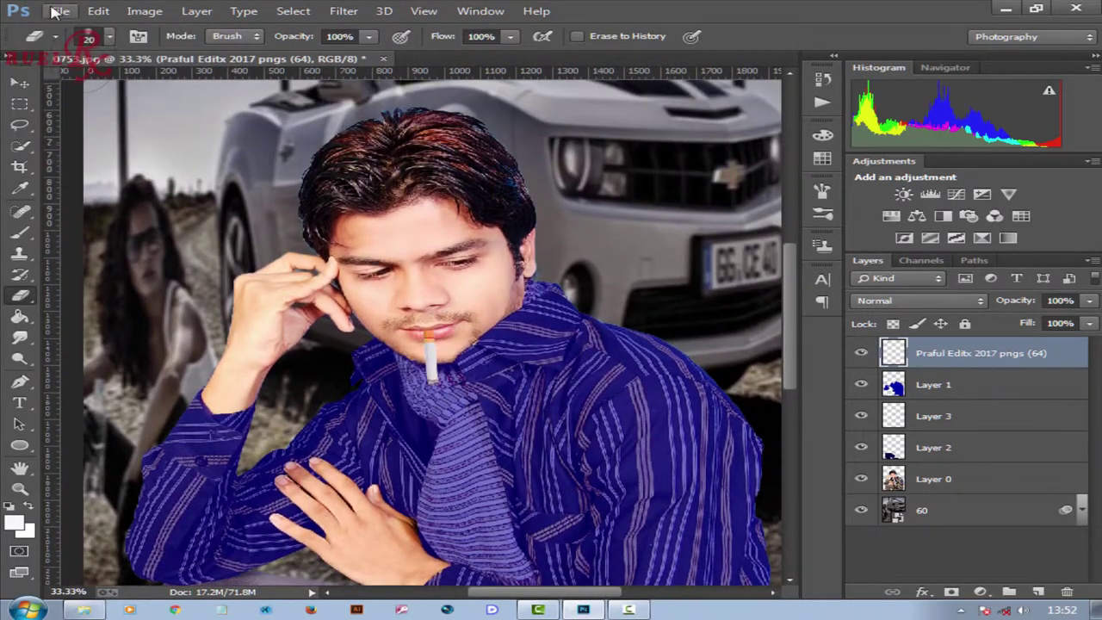
Browse to the 'smoke Ruel Rx Editing Zone' folder on drive D for placing.
click(59, 11)
click(101, 221)
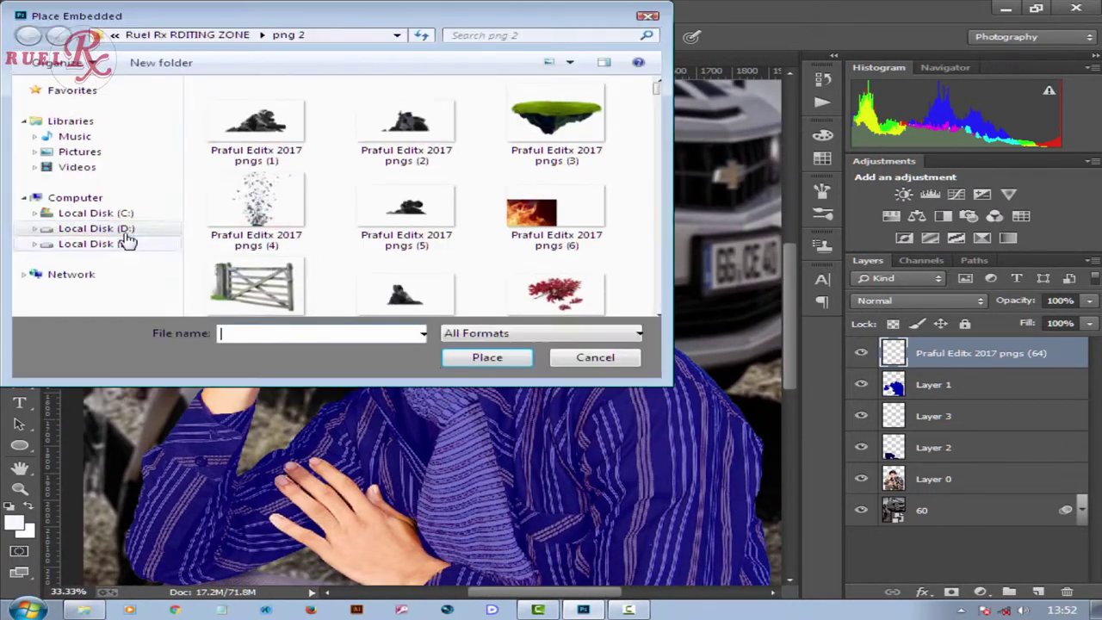
click(129, 238)
double_click(332, 246)
scroll(494, 263, down, 3)
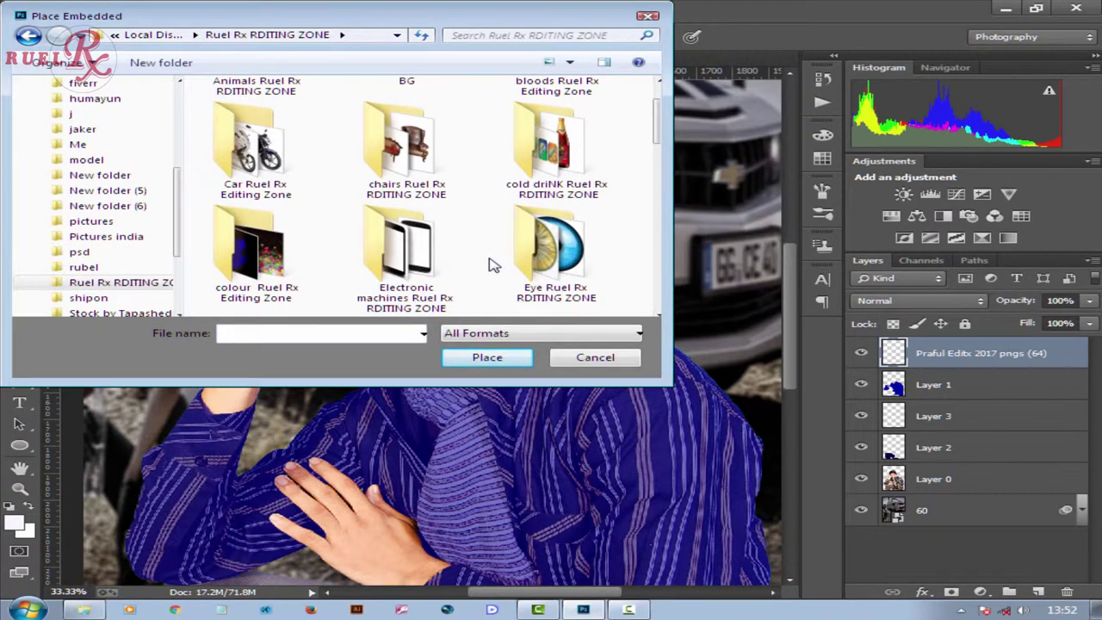
scroll(494, 264, down, 1)
scroll(494, 264, down, 1)
scroll(494, 263, down, 1)
scroll(494, 263, down, 1)
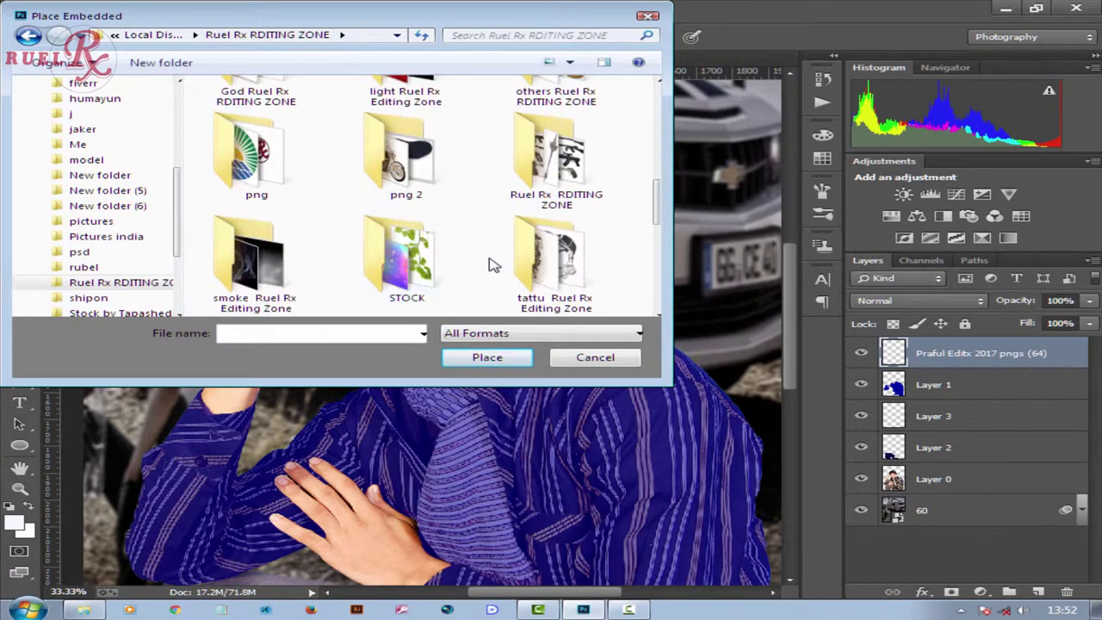
double_click(257, 259)
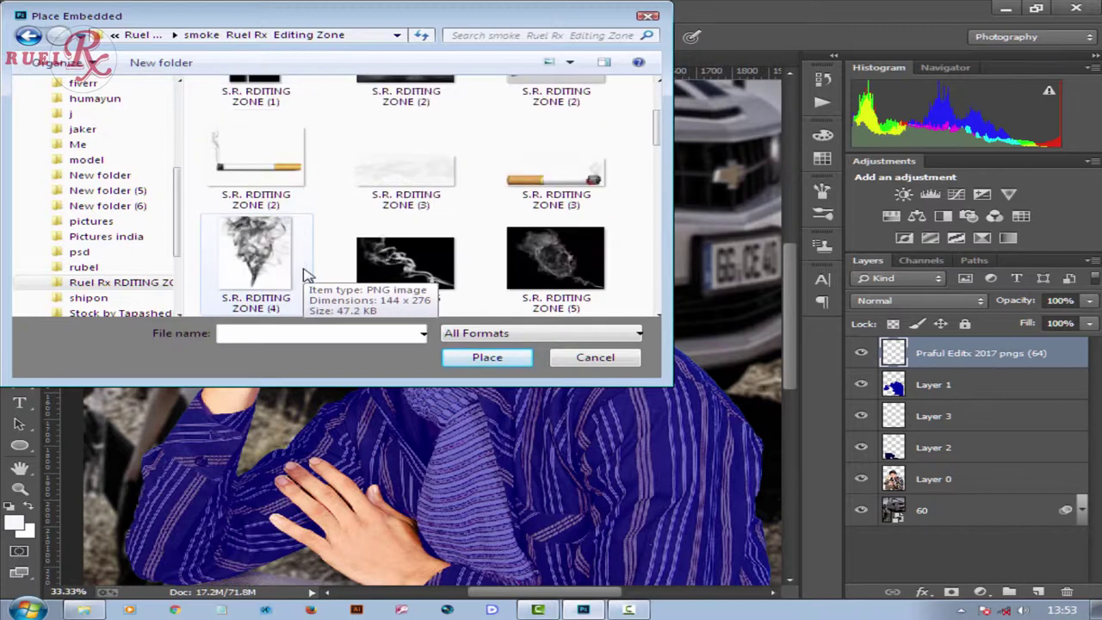
Place the smoke image 'S.R. RDITING ZONE (24)' into the document.
scroll(307, 276, down, 1)
scroll(308, 276, down, 1)
scroll(307, 275, up, 1)
scroll(307, 276, down, 1)
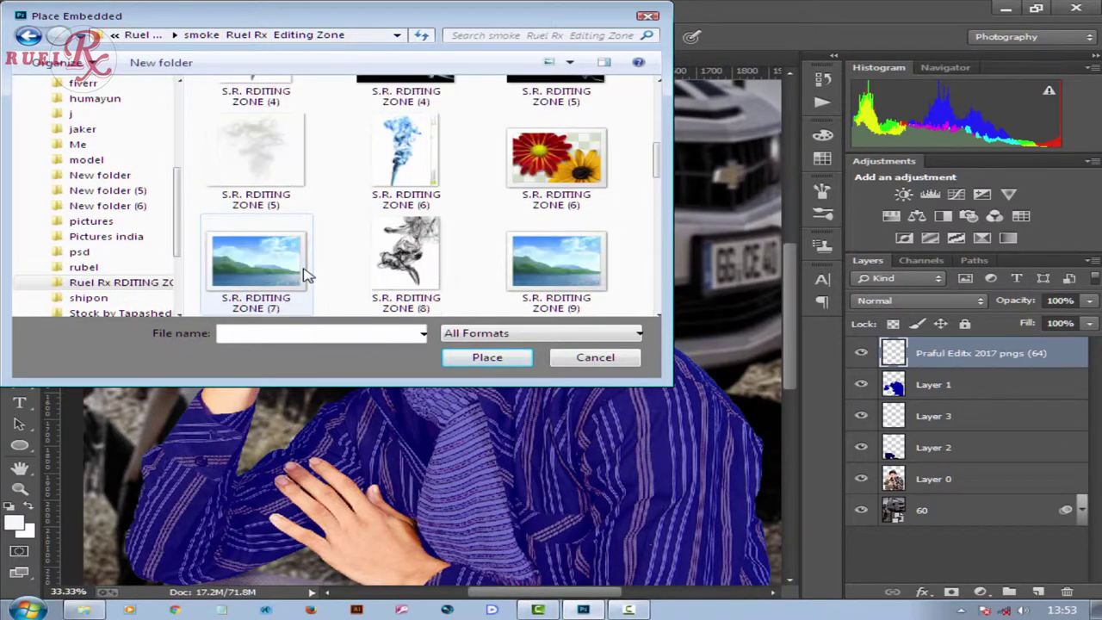
scroll(307, 276, down, 1)
scroll(307, 276, down, 1)
scroll(307, 276, down, 2)
scroll(307, 275, down, 1)
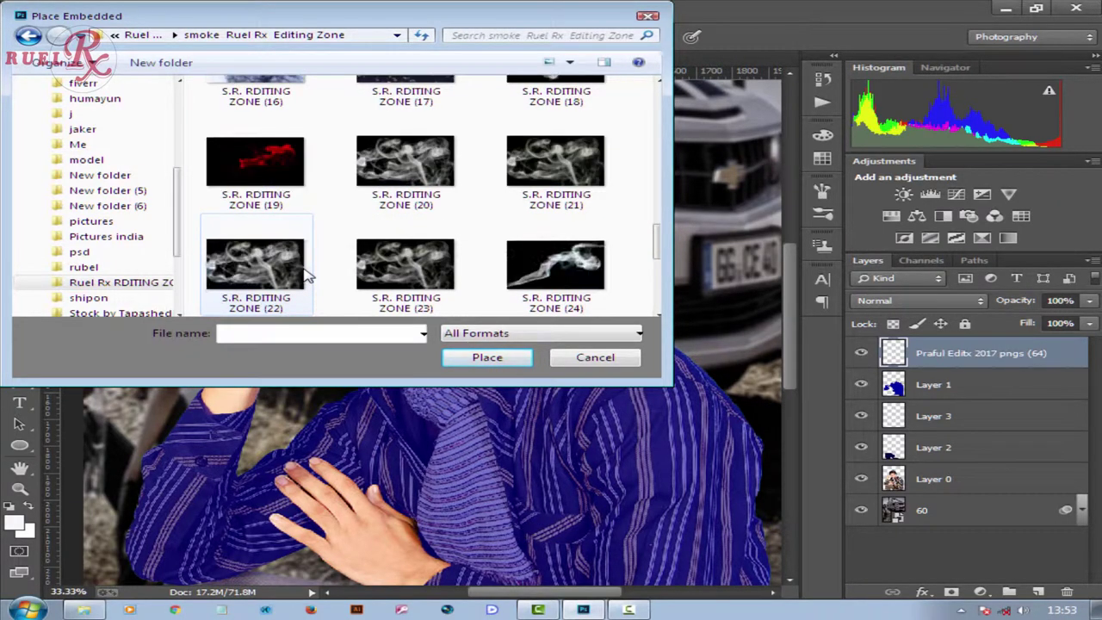
scroll(307, 276, down, 1)
scroll(307, 276, down, 1)
scroll(307, 275, up, 1)
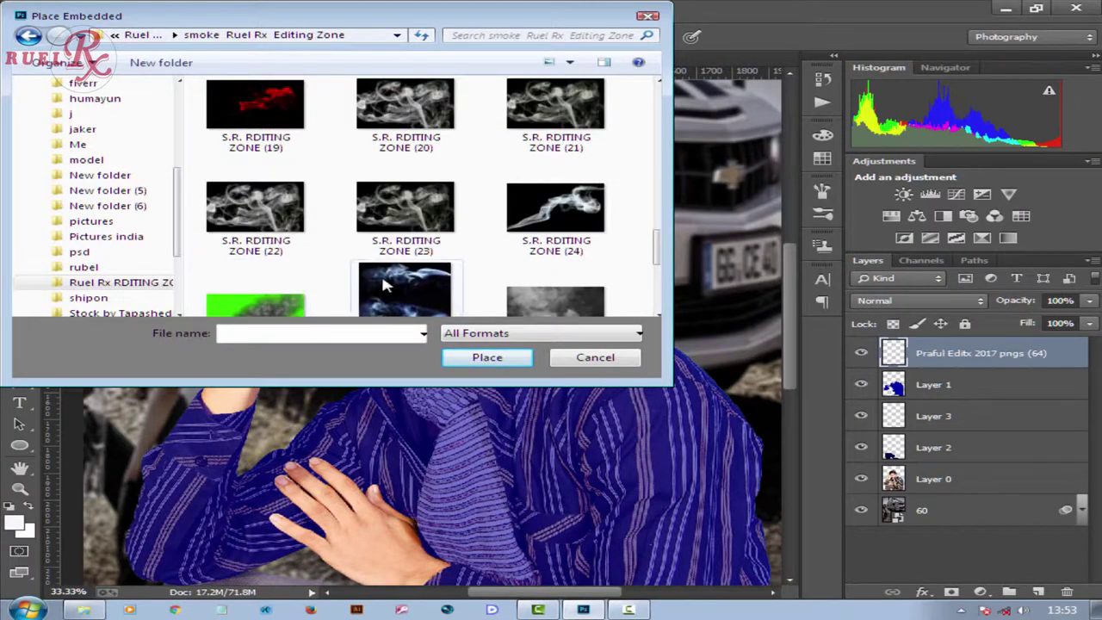
scroll(385, 287, down, 1)
click(534, 194)
click(486, 356)
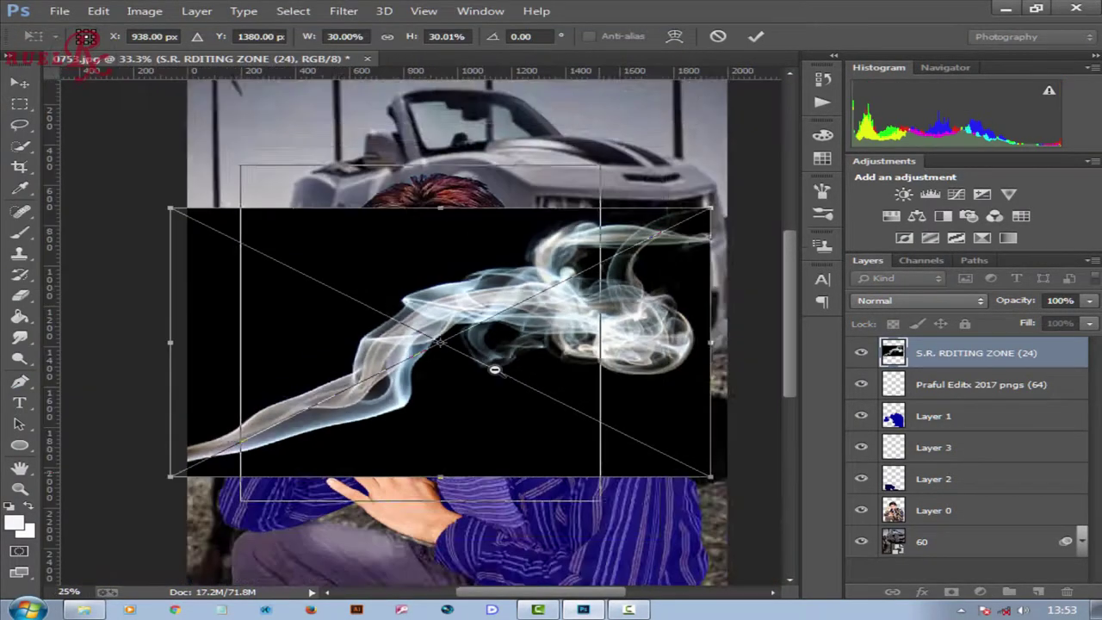
Set the smoke to Screen blend mode and angle it up from the cigarette tip.
key(ctrl+minus)
click(919, 300)
click(886, 138)
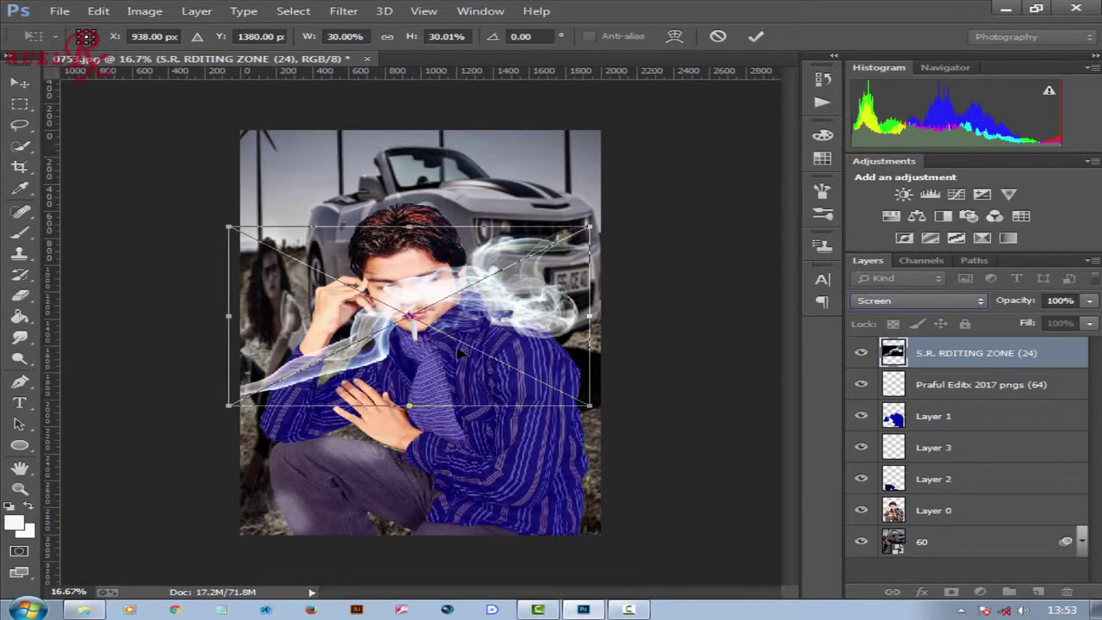
mouse_move(460, 354)
mouse_down()
mouse_move(525, 179)
mouse_move(497, 230)
mouse_up()
scroll(454, 358, up, 3)
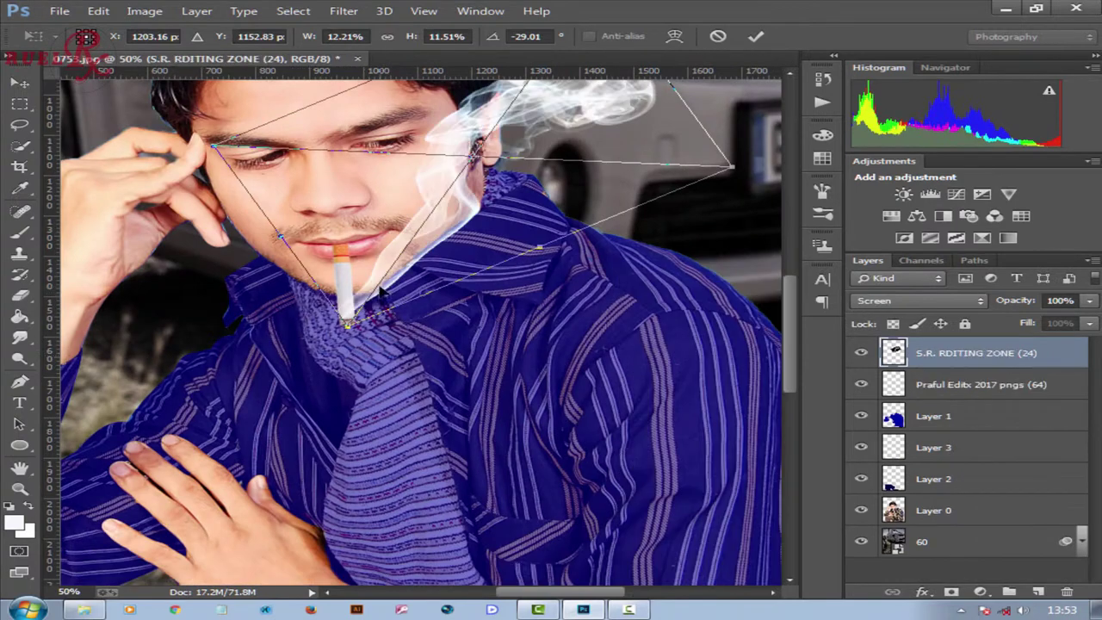
drag(382, 288, 388, 299)
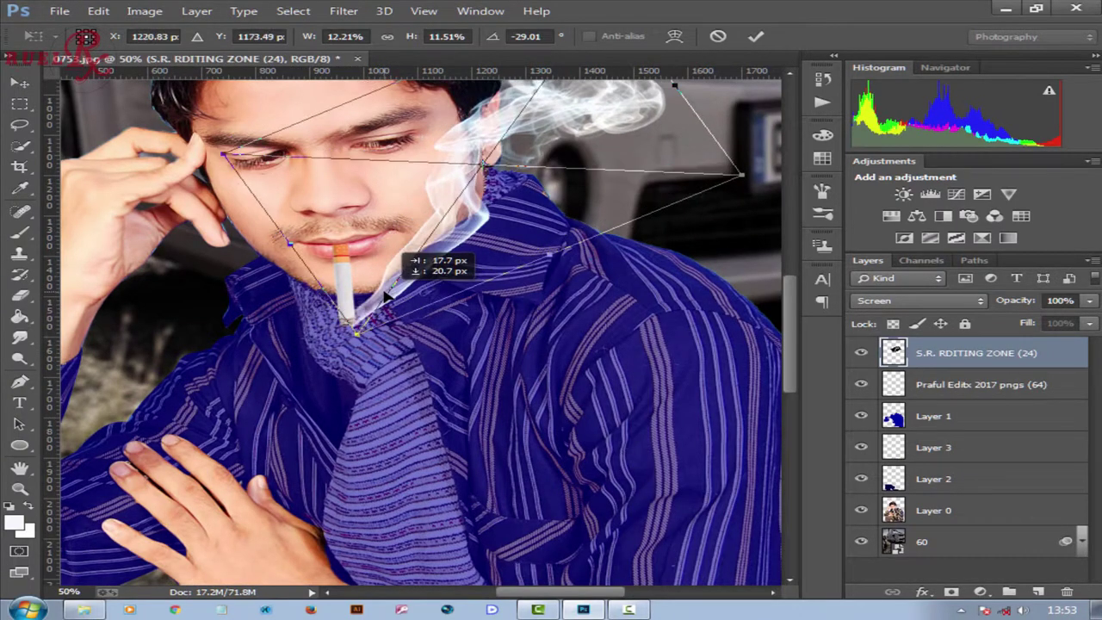
scroll(560, 172, up, 2)
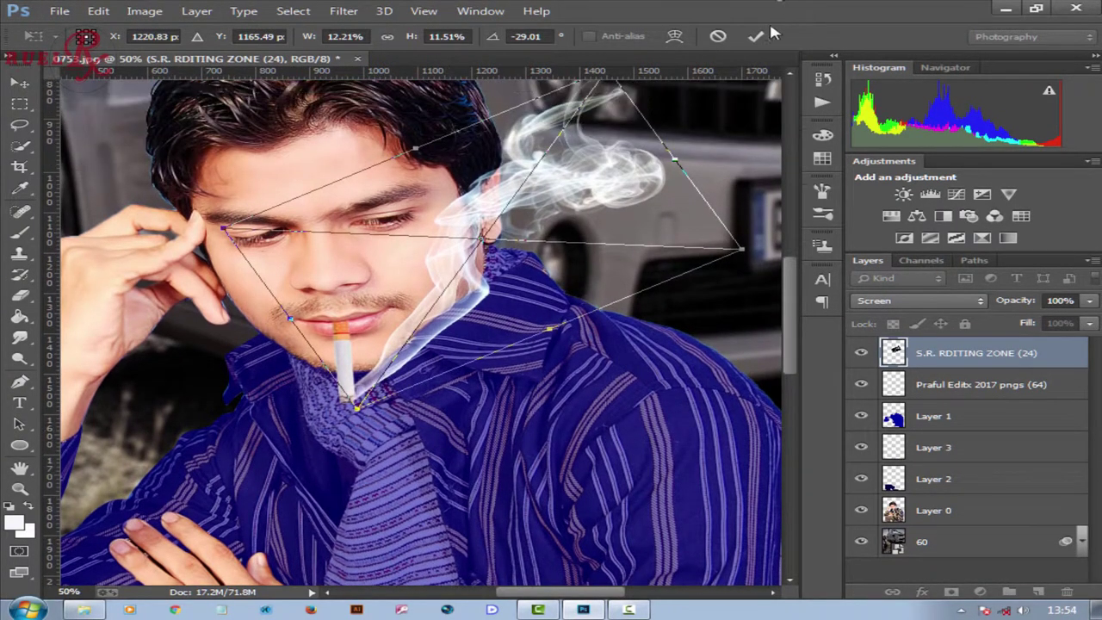
click(756, 36)
Erase stray smoke edges and zoom out to view the whole composite.
key(e)
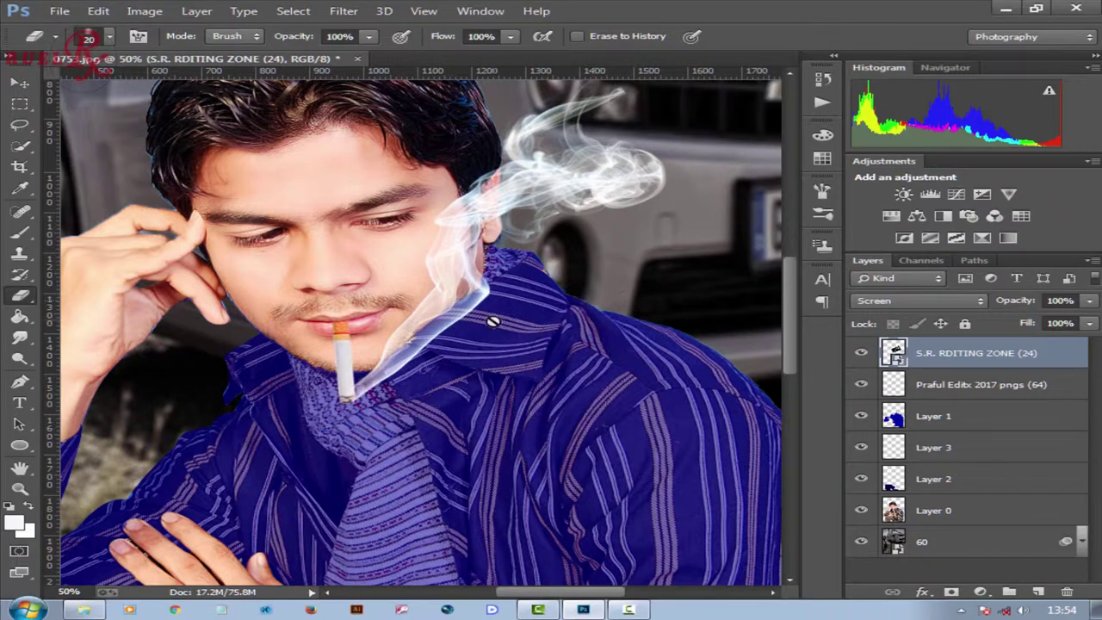
click(19, 86)
scroll(292, 482, down, 2)
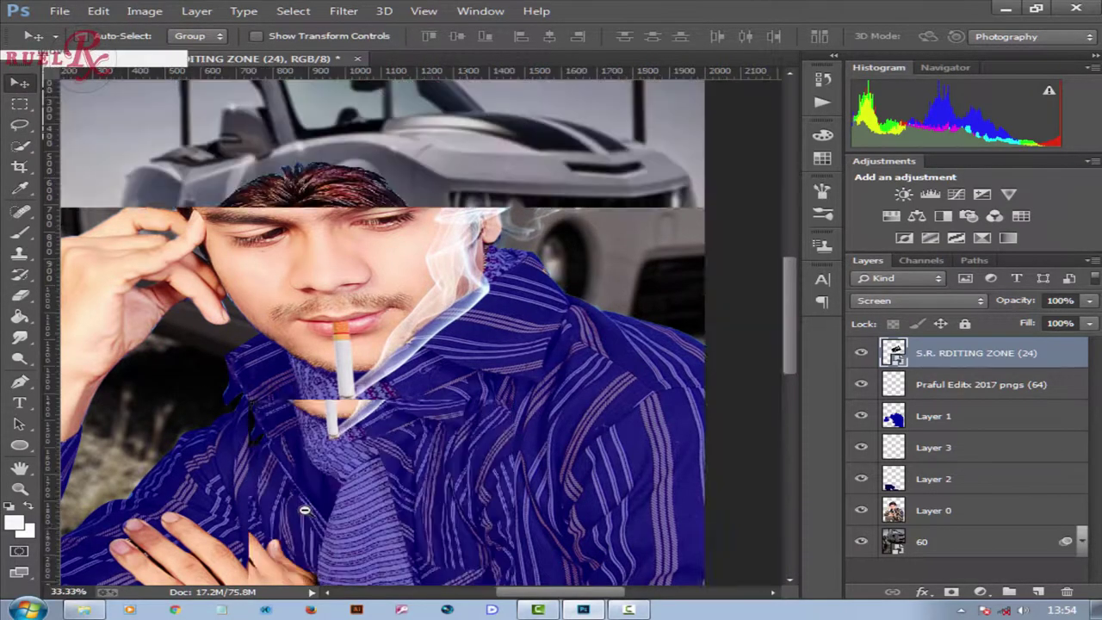
key(alt+space)
key(Escape)
scroll(684, 452, down, 1)
scroll(540, 415, down, 1)
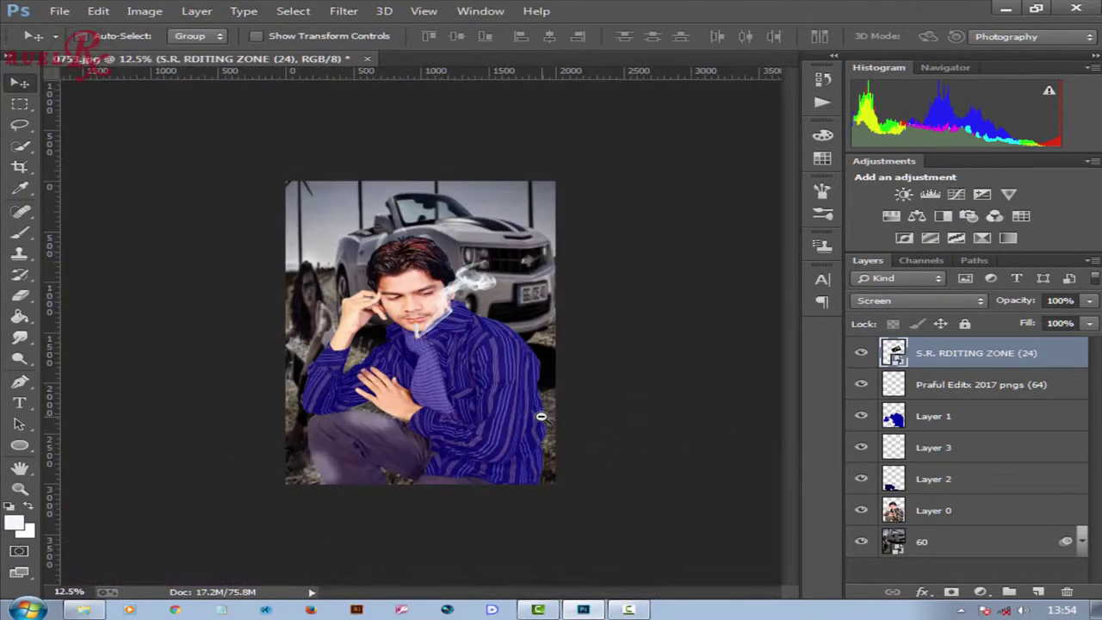
key(alt+f)
Place the light flare 'S.R. RDITING ZONE (19)' from the light folder.
click(226, 157)
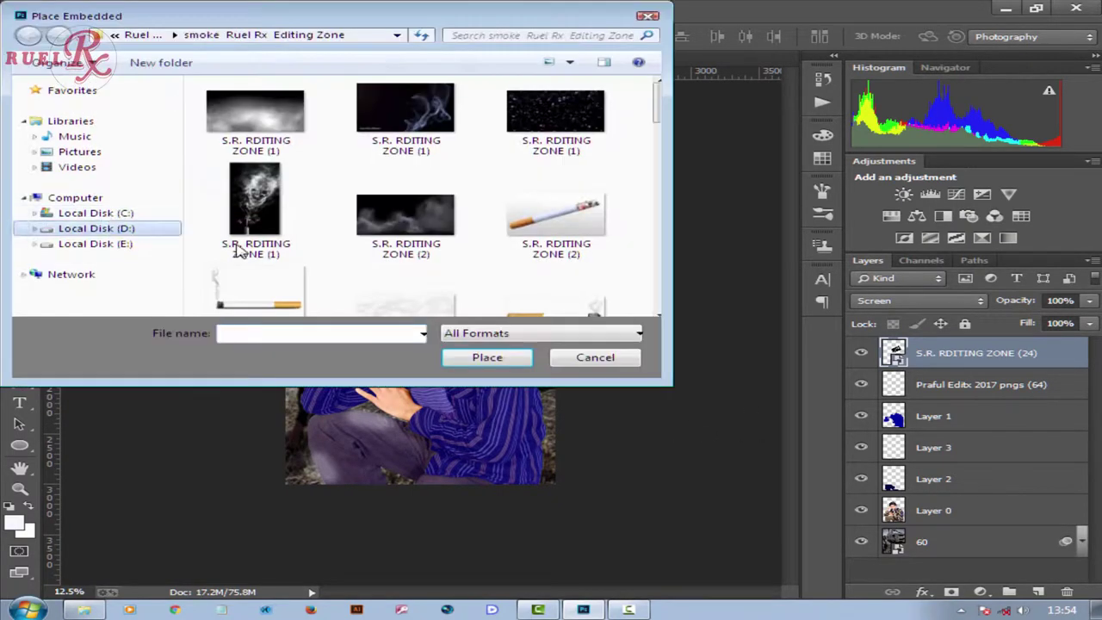
click(51, 230)
double_click(332, 241)
scroll(340, 251, down, 1)
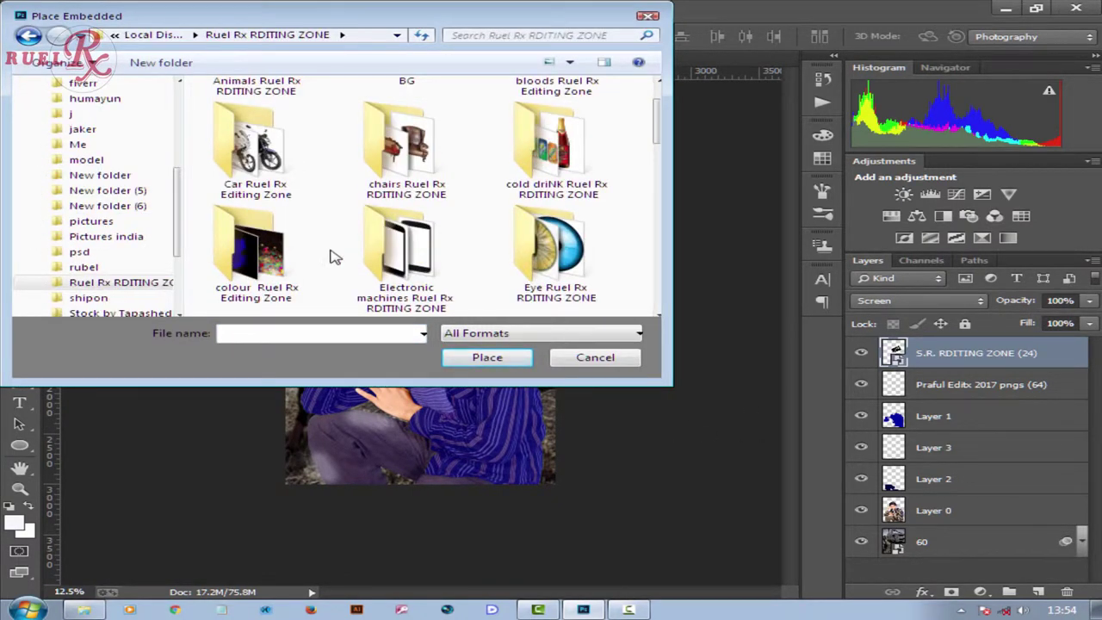
scroll(336, 256, down, 1)
scroll(336, 257, down, 1)
double_click(383, 267)
scroll(372, 276, down, 2)
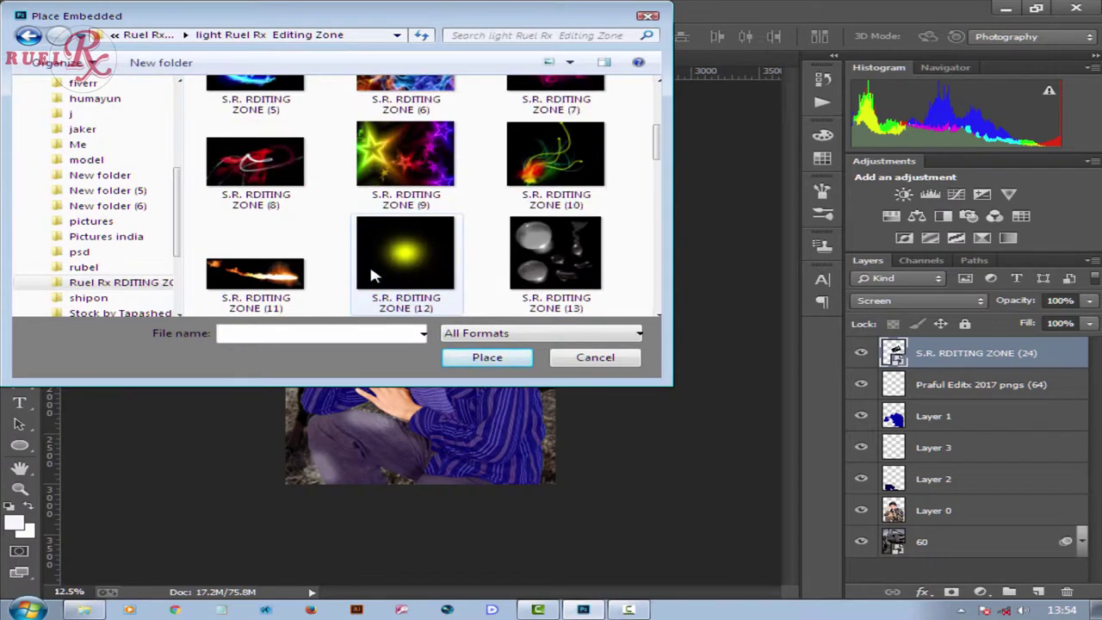
scroll(372, 275, down, 2)
click(555, 267)
click(516, 355)
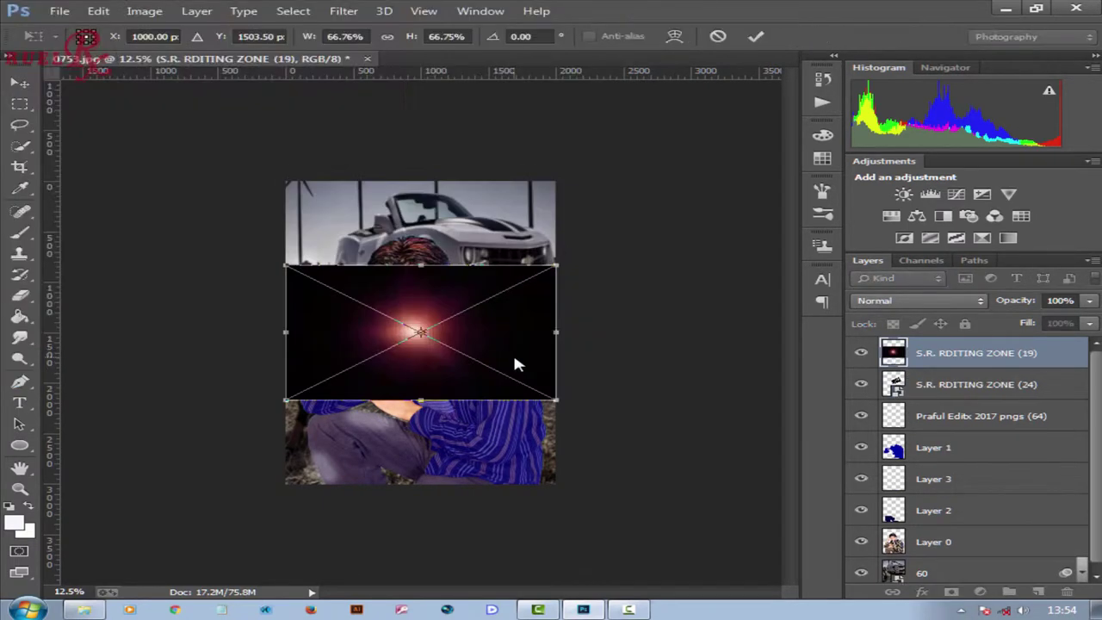
Blend the flare in Screen mode and resize it over the car's headlight.
drag(517, 355, 575, 306)
click(964, 301)
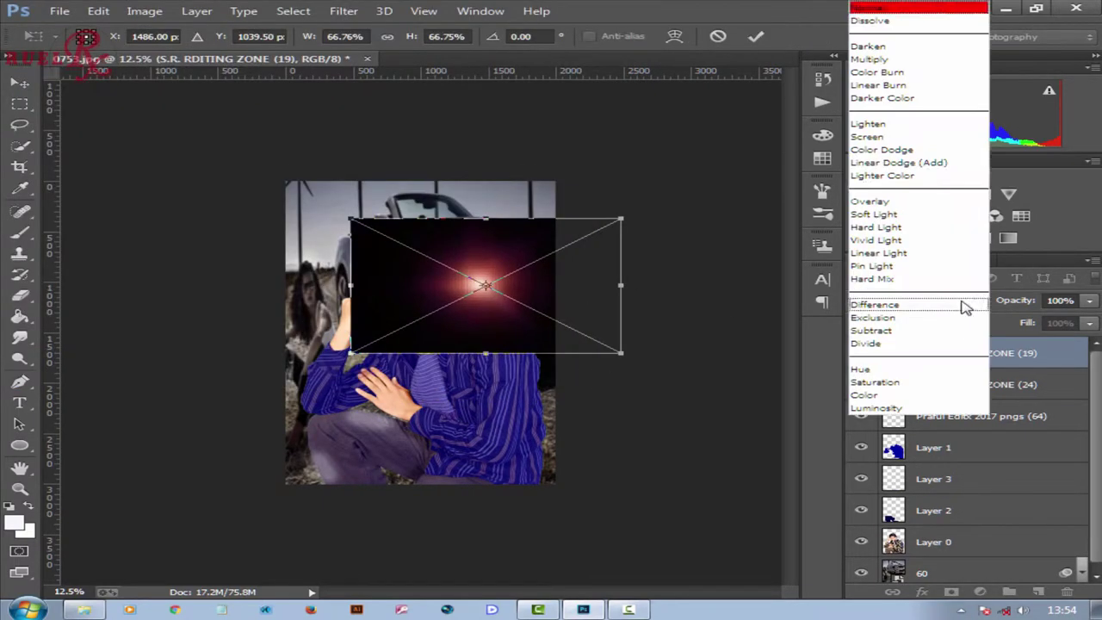
click(916, 201)
click(905, 301)
click(895, 135)
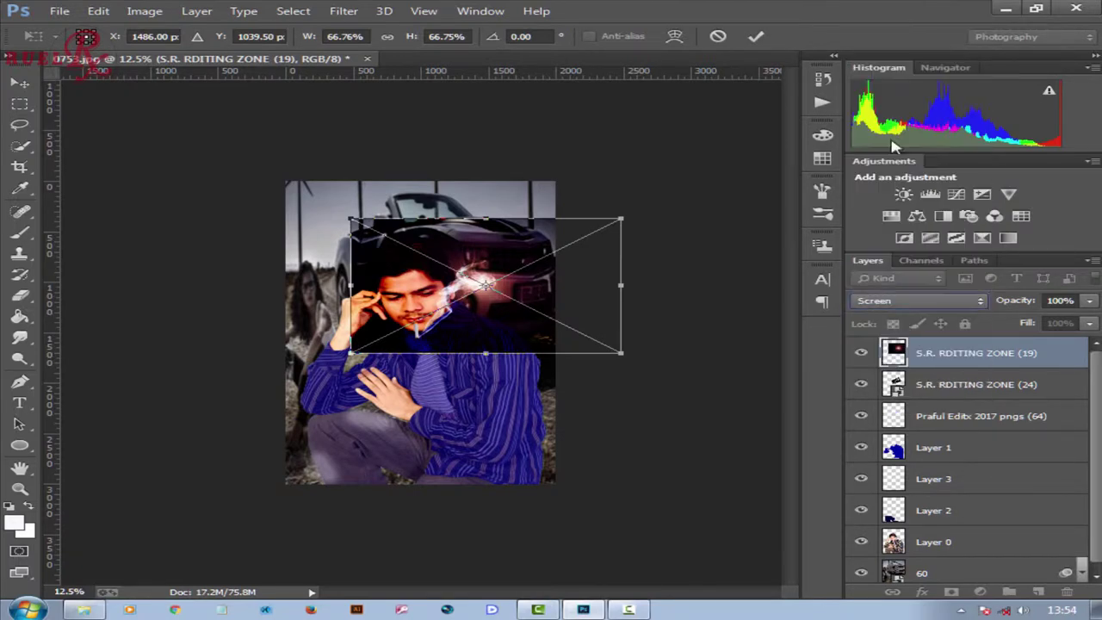
drag(540, 284, 547, 258)
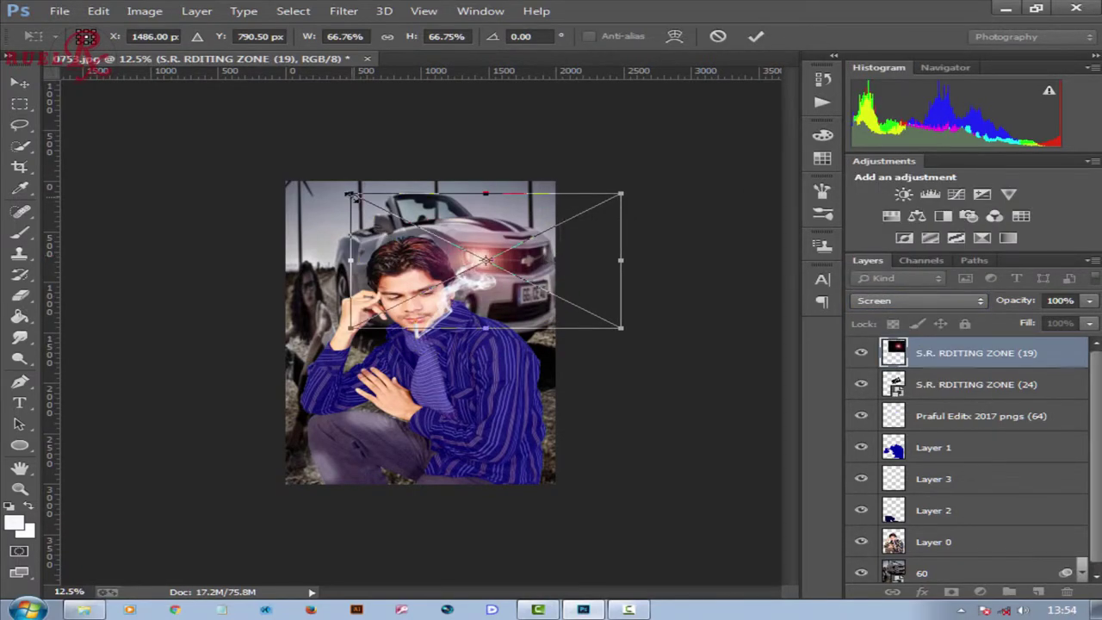
drag(627, 327, 570, 316)
drag(516, 258, 482, 258)
drag(570, 315, 585, 327)
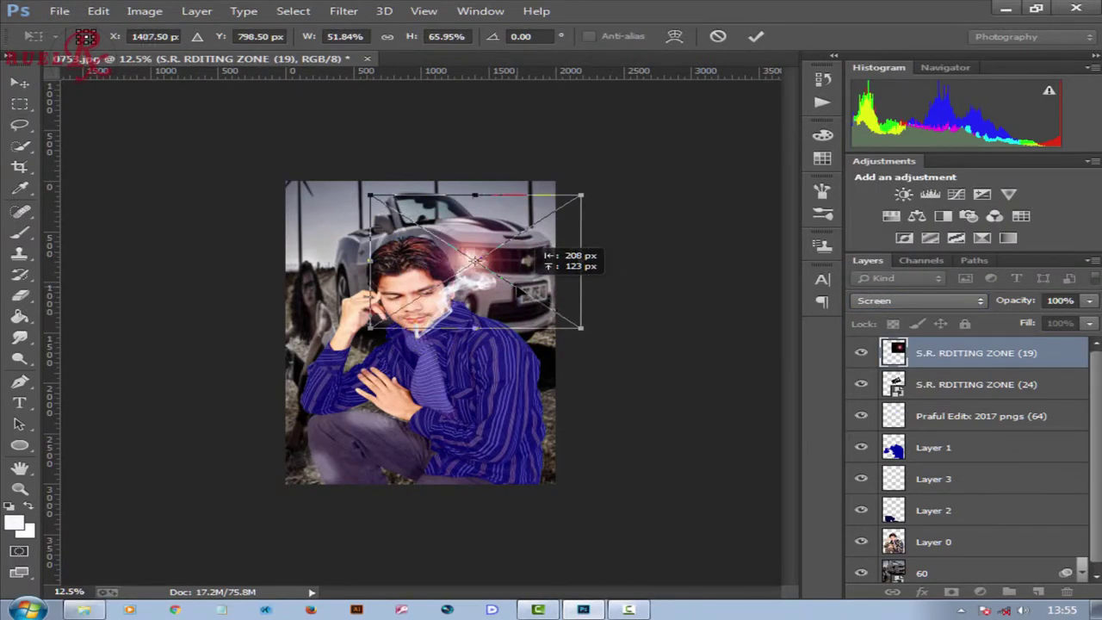
click(754, 38)
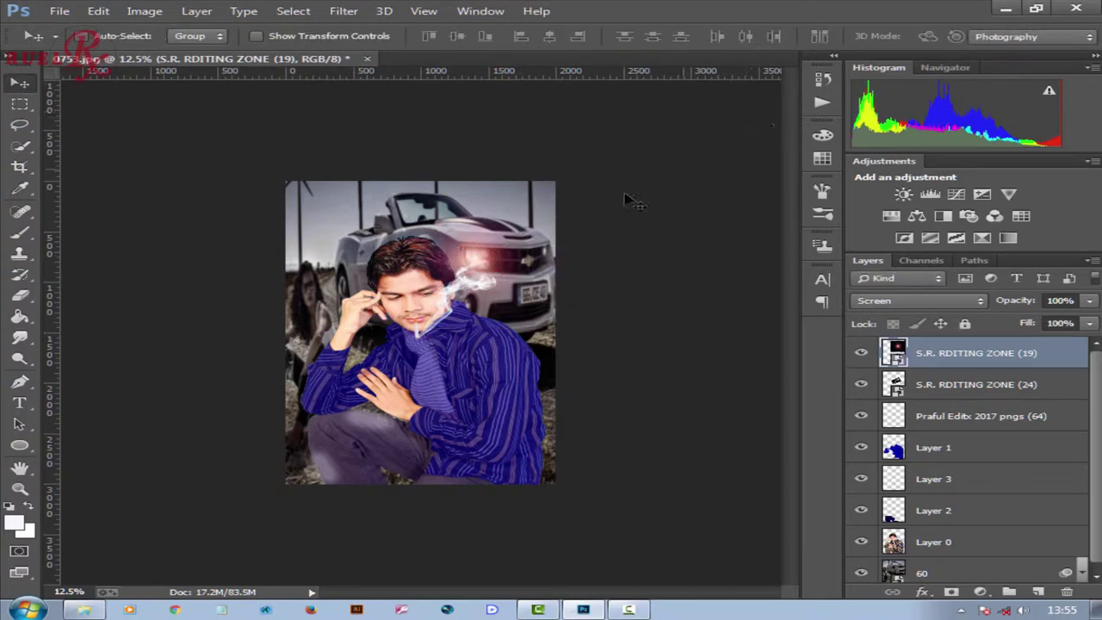
Place the red glow 'S.R. RDITING ZONE (23)' in Screen mode at the upper left.
click(58, 11)
click(86, 220)
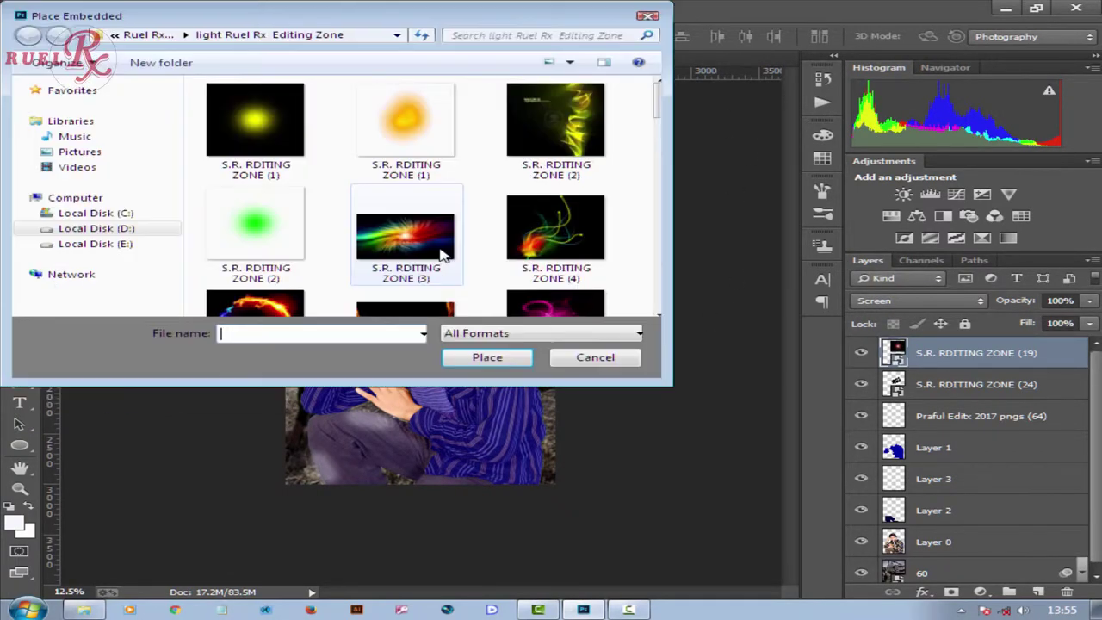
scroll(479, 264, down, 2)
scroll(480, 264, down, 5)
scroll(479, 263, down, 2)
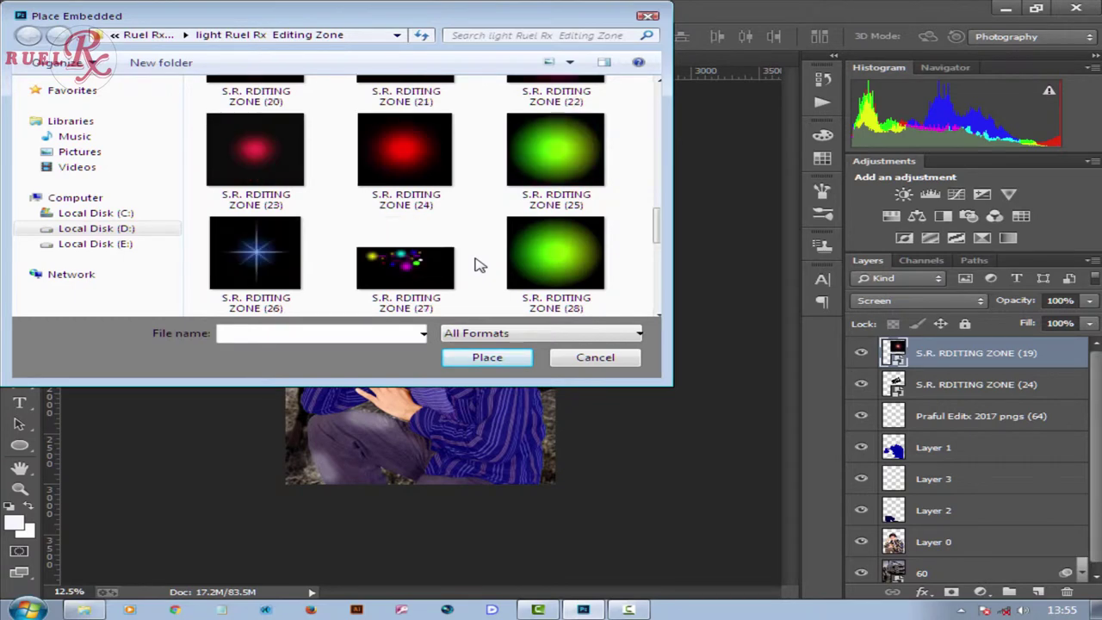
click(259, 146)
click(482, 356)
click(919, 300)
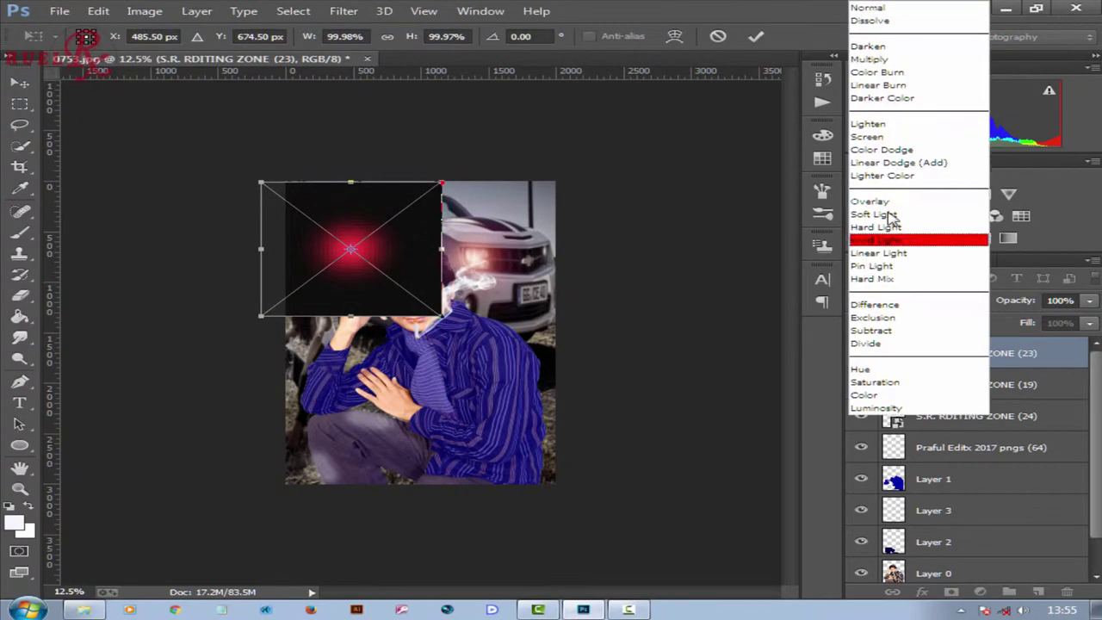
click(898, 120)
mouse_move(365, 317)
mouse_down()
mouse_move(330, 315)
mouse_move(377, 284)
mouse_up()
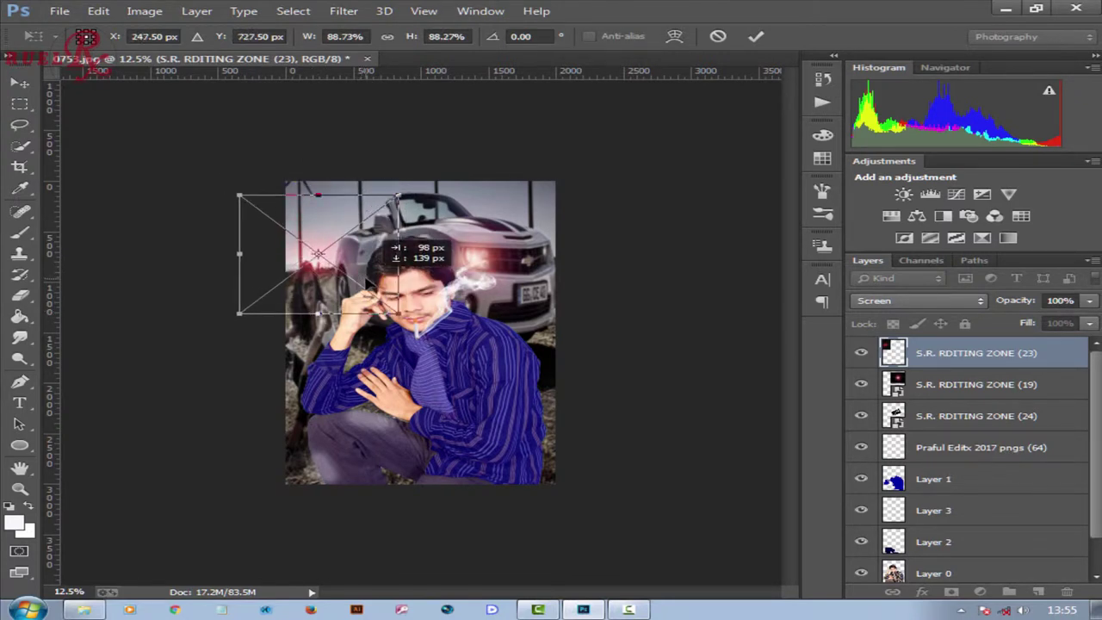
click(754, 37)
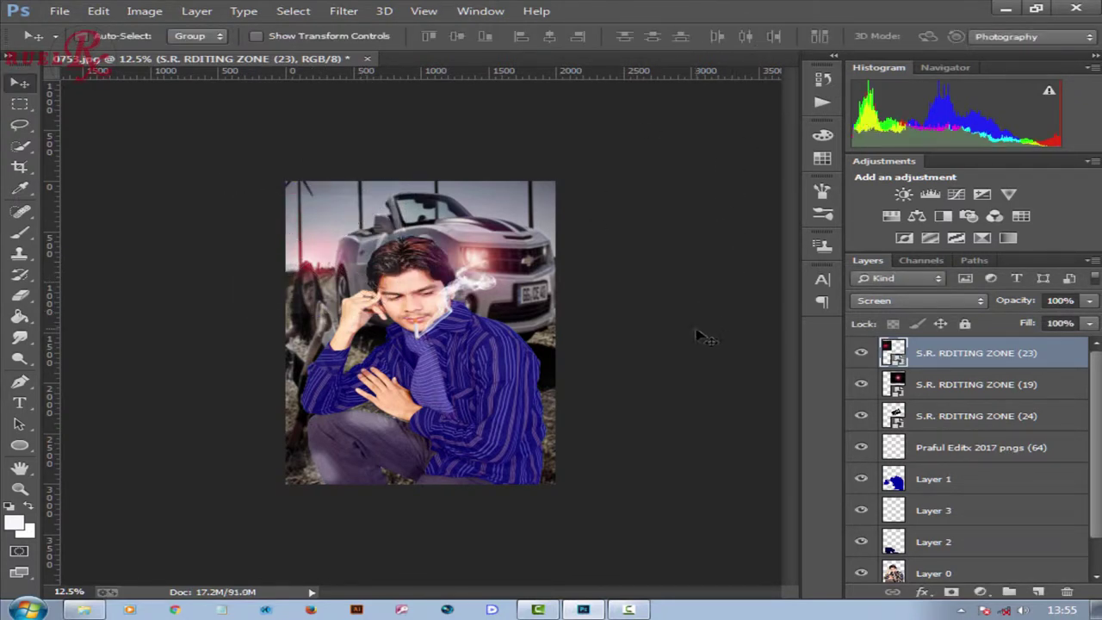
Merge all visible layers into a single layer.
key(ctrl+minus)
key(ctrl+minus)
key(ctrl+minus)
right_click(990, 353)
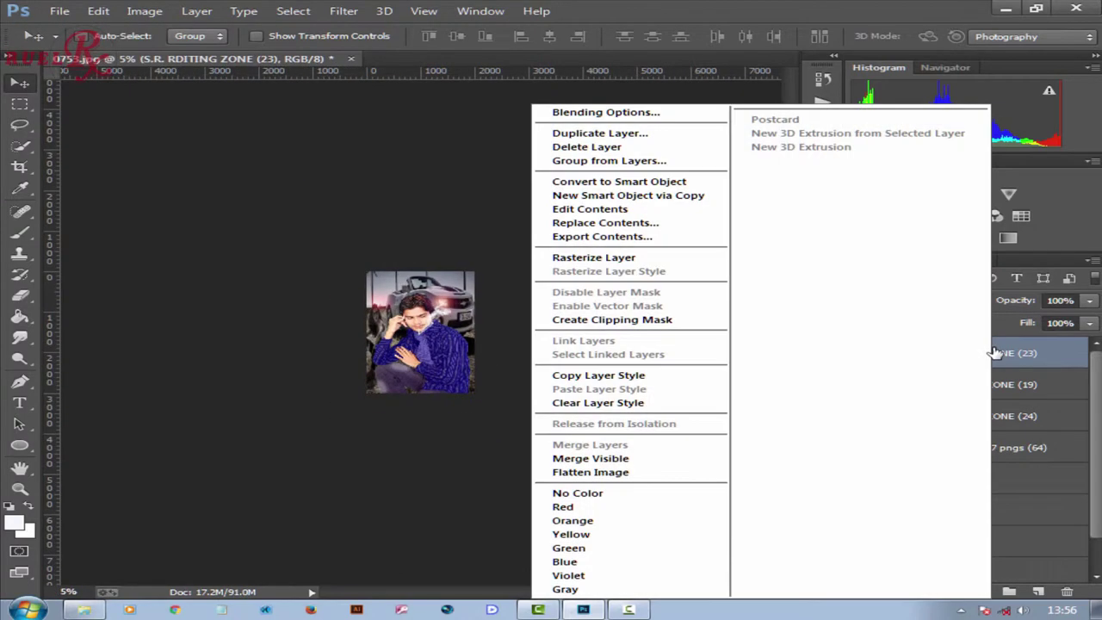
click(605, 460)
key(ctrl+plus)
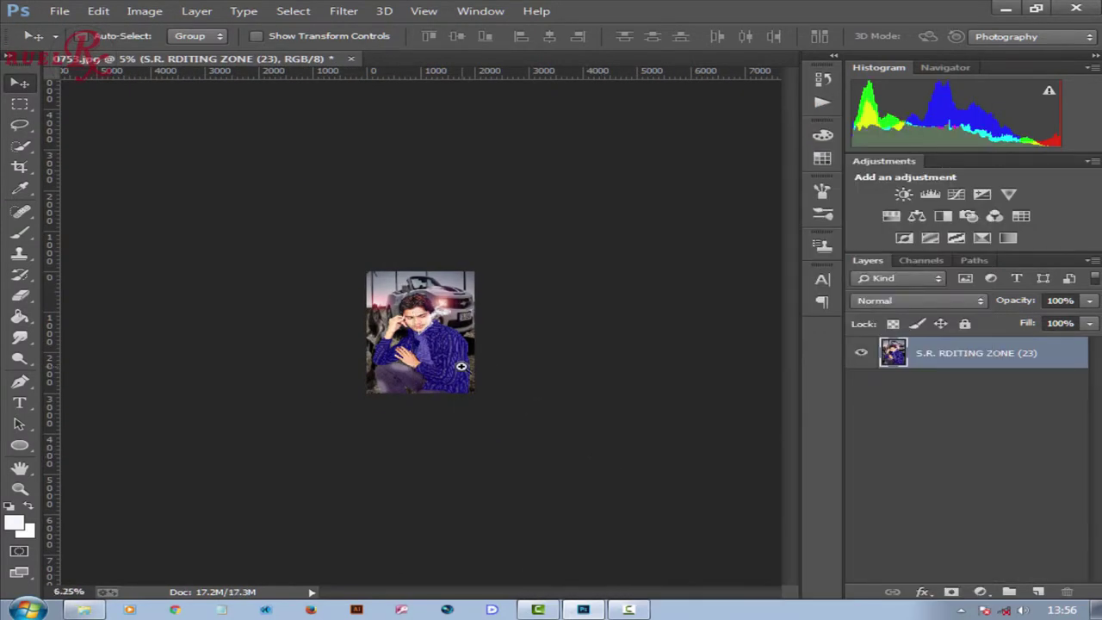
key(ctrl+plus)
key(ctrl+plus)
key(ctrl+plus)
key(ctrl+plus)
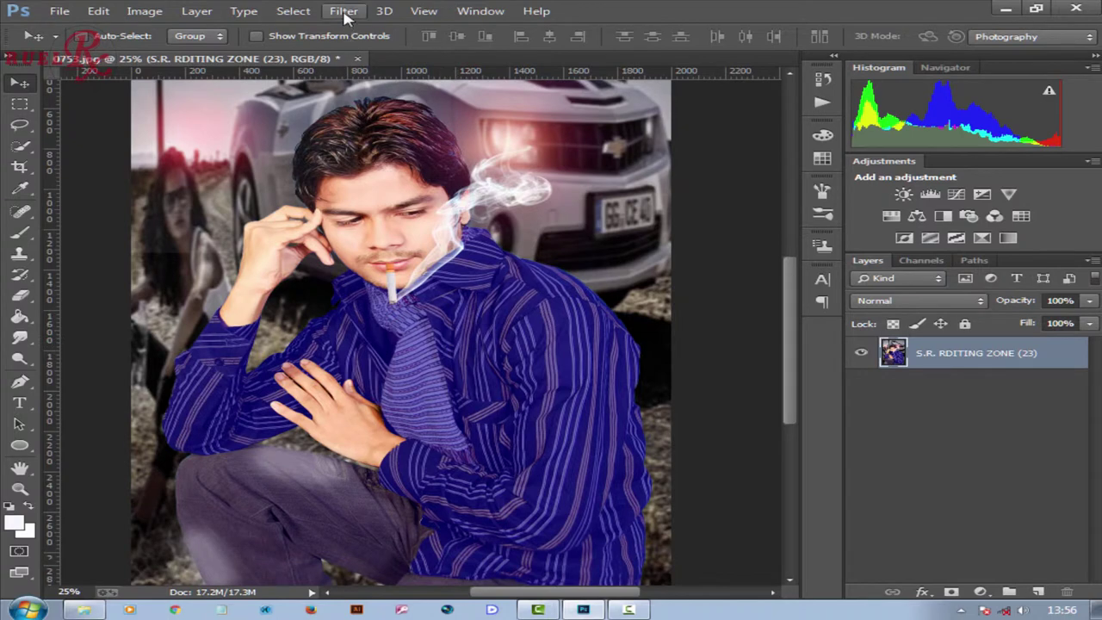
Apply Camera Raw Filter: Exposure +0.40, Contrast +7, Blacks +3, Clarity -7, Vibrance +8.
click(344, 11)
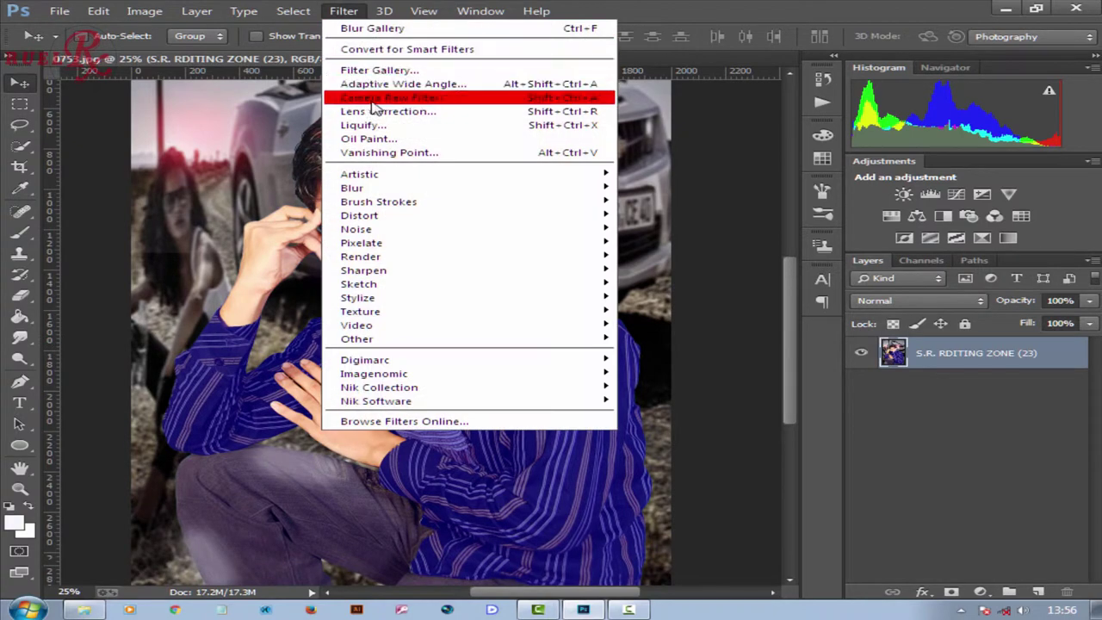
click(445, 97)
mouse_move(945, 331)
mouse_down()
mouse_move(955, 332)
mouse_move(955, 356)
mouse_up()
scroll(950, 405, down, 1)
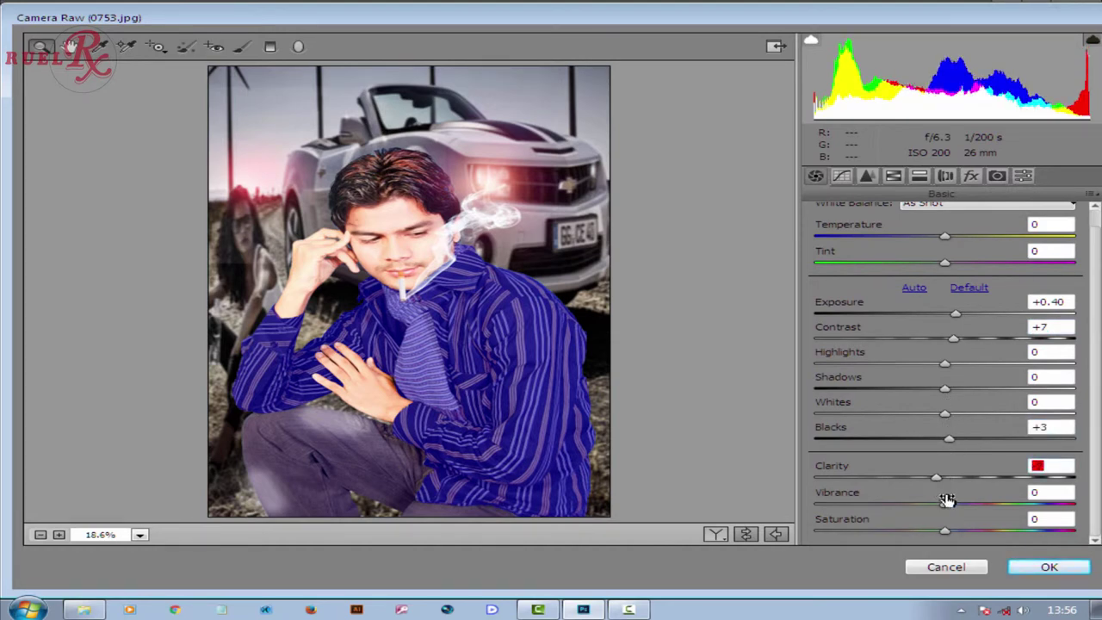
drag(946, 500, 962, 534)
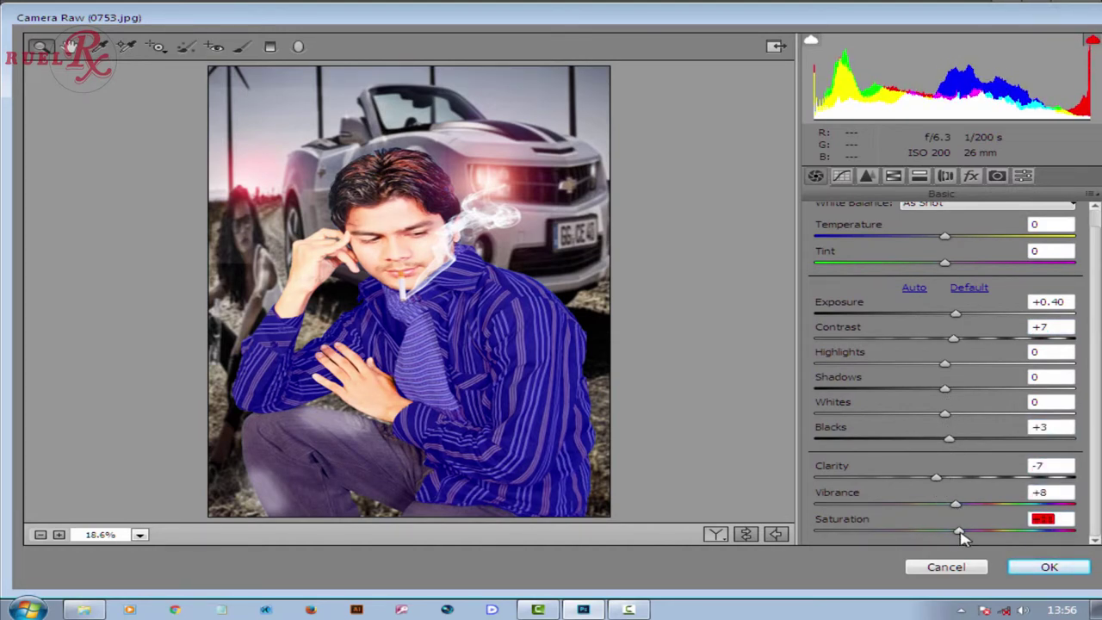
click(1031, 568)
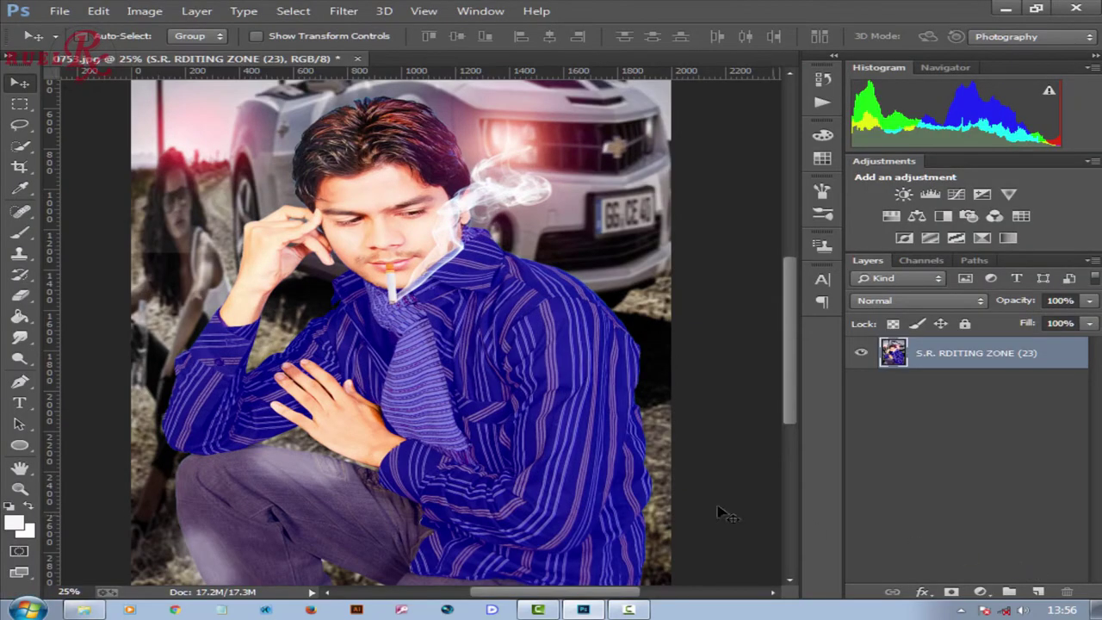
Zoom out on the finished composite and open the File menu.
key(ctrl+minus)
click(59, 10)
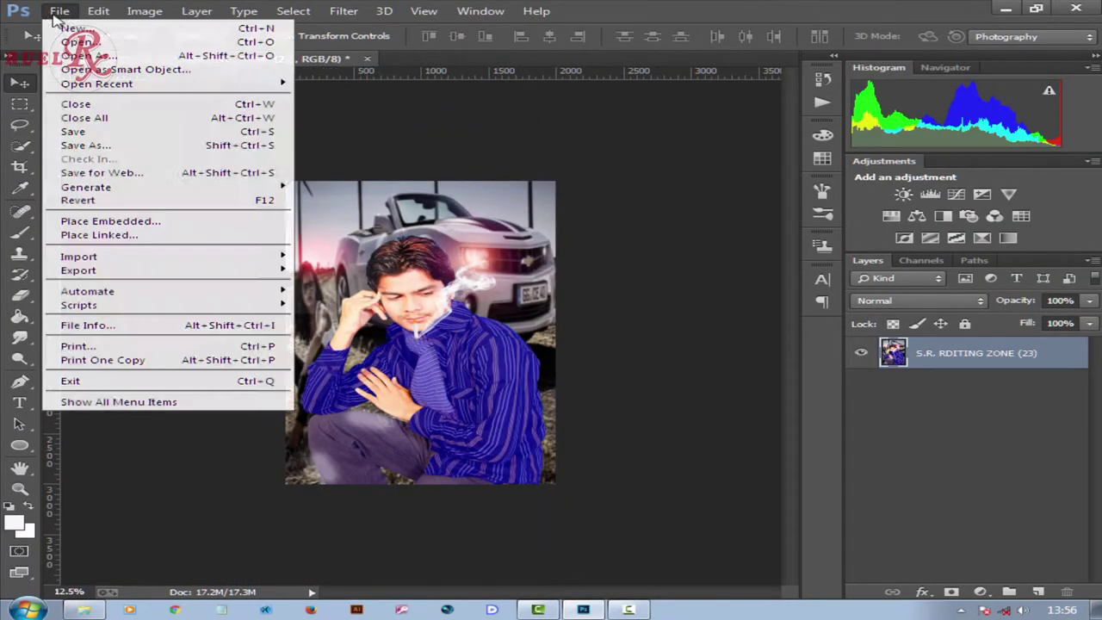